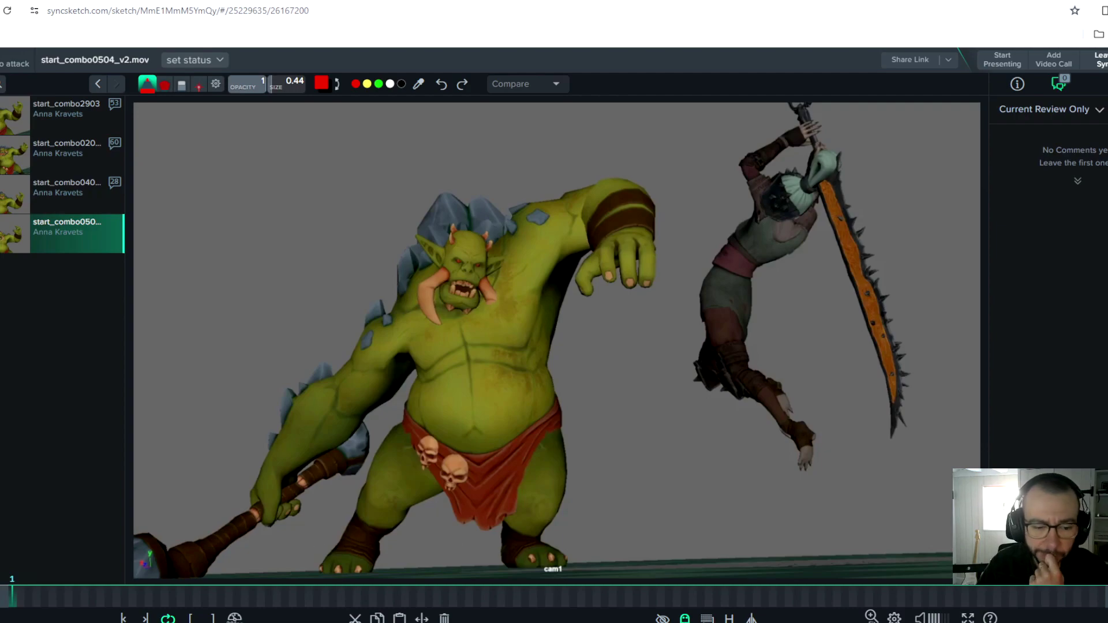
Play the clip and draw small red reference crosses beside the ogre on frames 35 and 37
key("space")
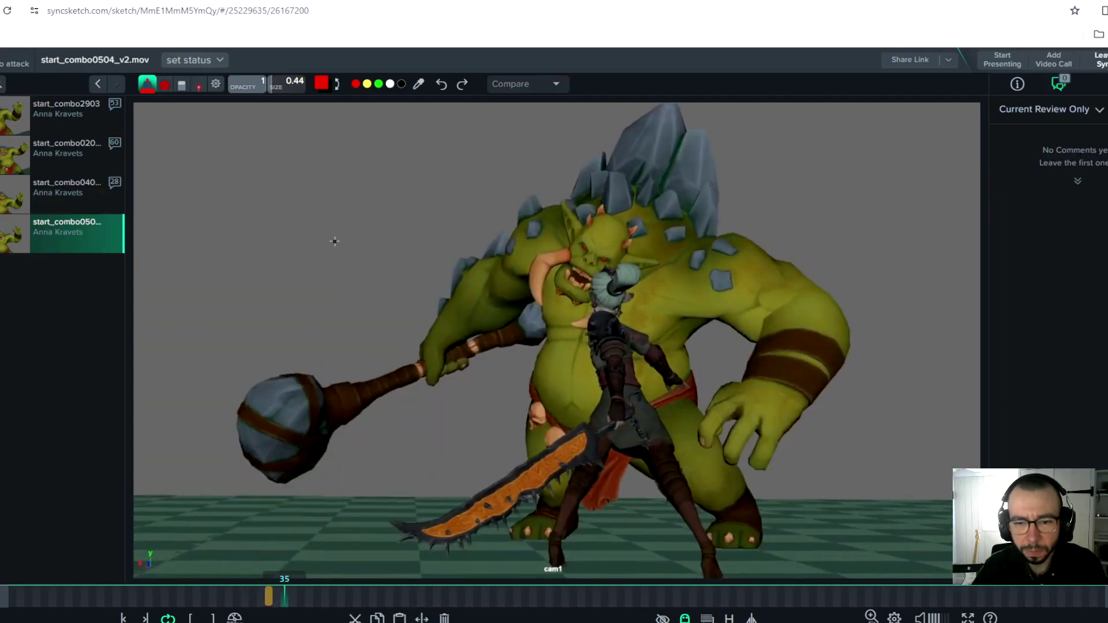
left_click_drag(340, 218, 347, 233)
key("Right")
key("Right")
mouse_move(311, 225)
left_mouse_down()
mouse_move(354, 209)
mouse_move(372, 228)
left_mouse_up()
key("Right")
key("Right")
key("Right")
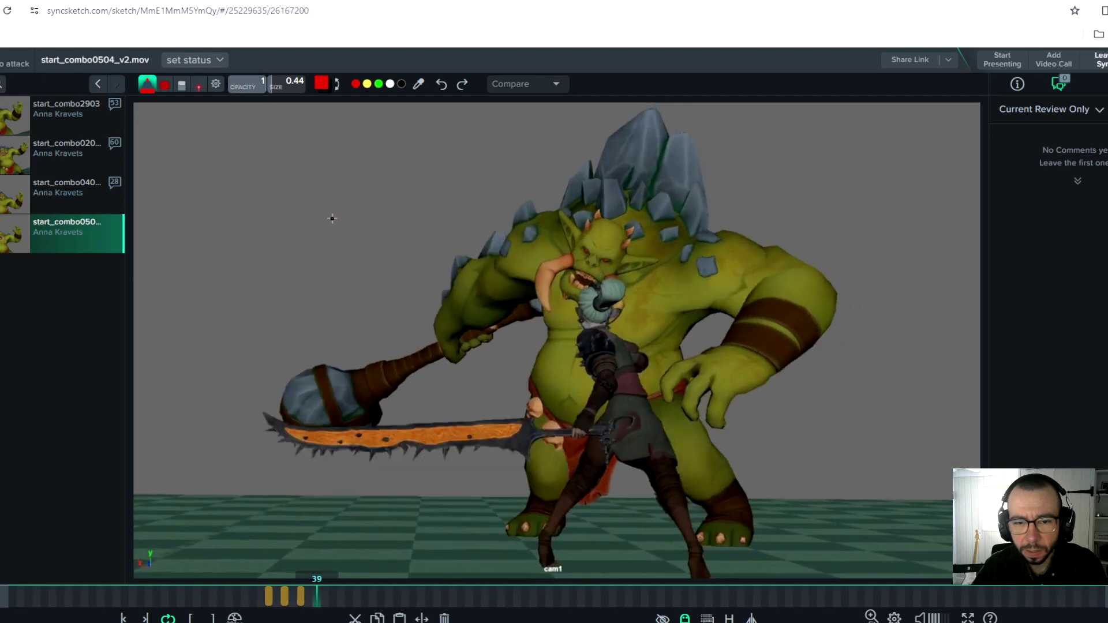
Draw a red reference cross above the ogre's outstretched club arm on frame 41
left_click_drag(366, 185, 386, 225)
mouse_move(386, 197)
left_mouse_down()
mouse_move(356, 211)
mouse_move(376, 219)
left_mouse_up()
key("Right")
key("Left")
key("Left")
Sketch red ellipses marking the club head's path on frames 43 to 45
left_click_drag(284, 362, 376, 371)
key("Right")
mouse_move(616, 291)
left_mouse_down()
mouse_move(635, 398)
mouse_move(670, 290)
left_mouse_up()
key("Left")
key("Right")
key("Left")
key("Right")
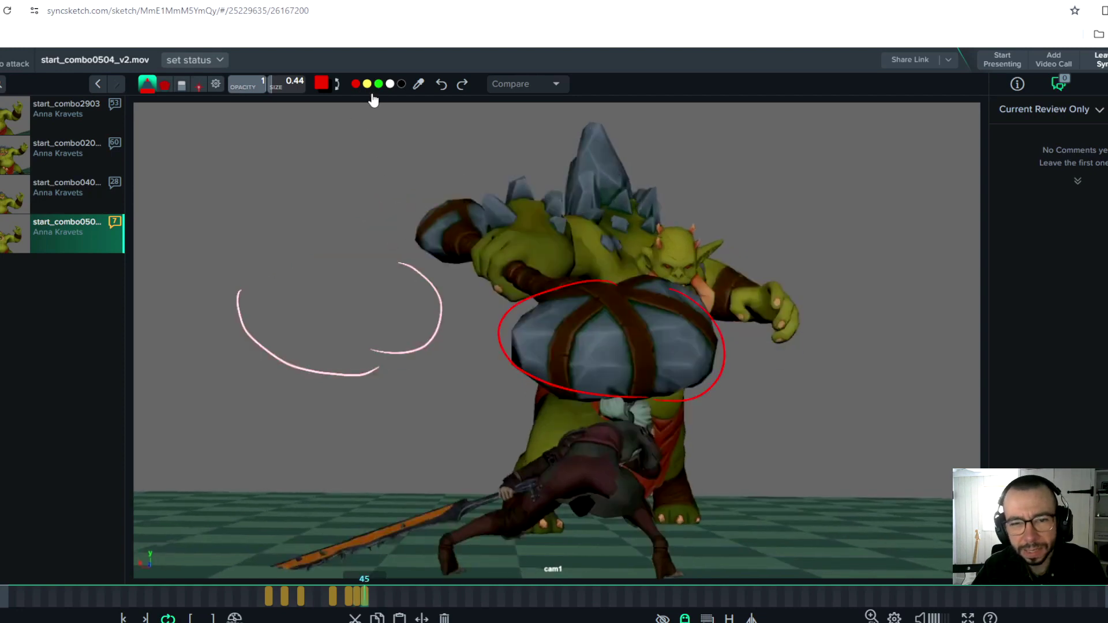
Delete the red ellipse on frame 45 and redraw it farther left, only partly overlapping the club head
left_click(181, 85)
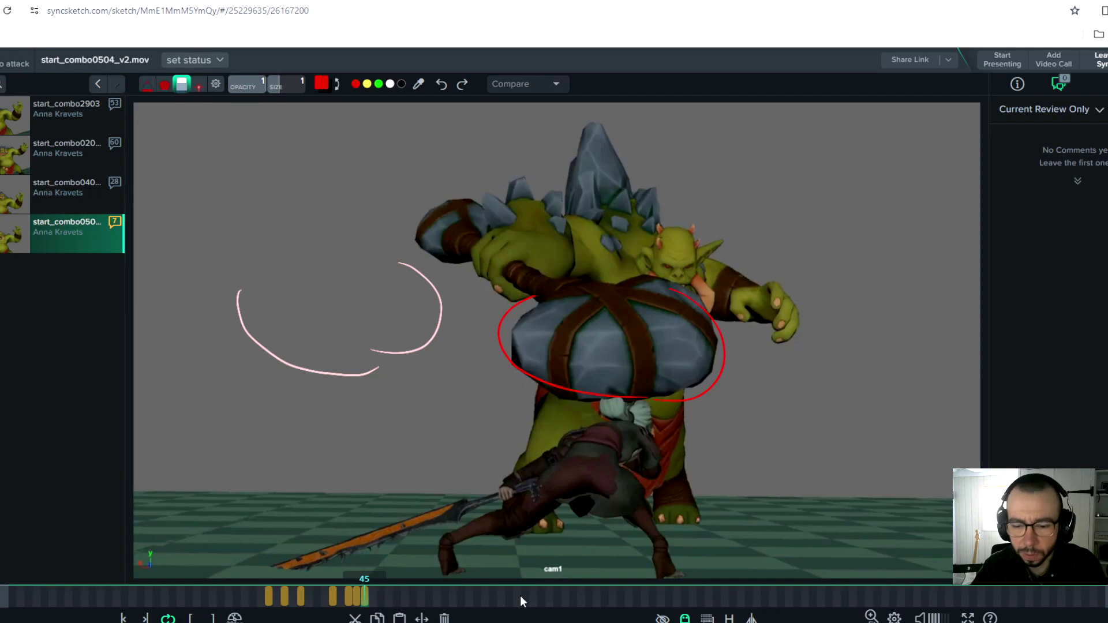
left_click(444, 618)
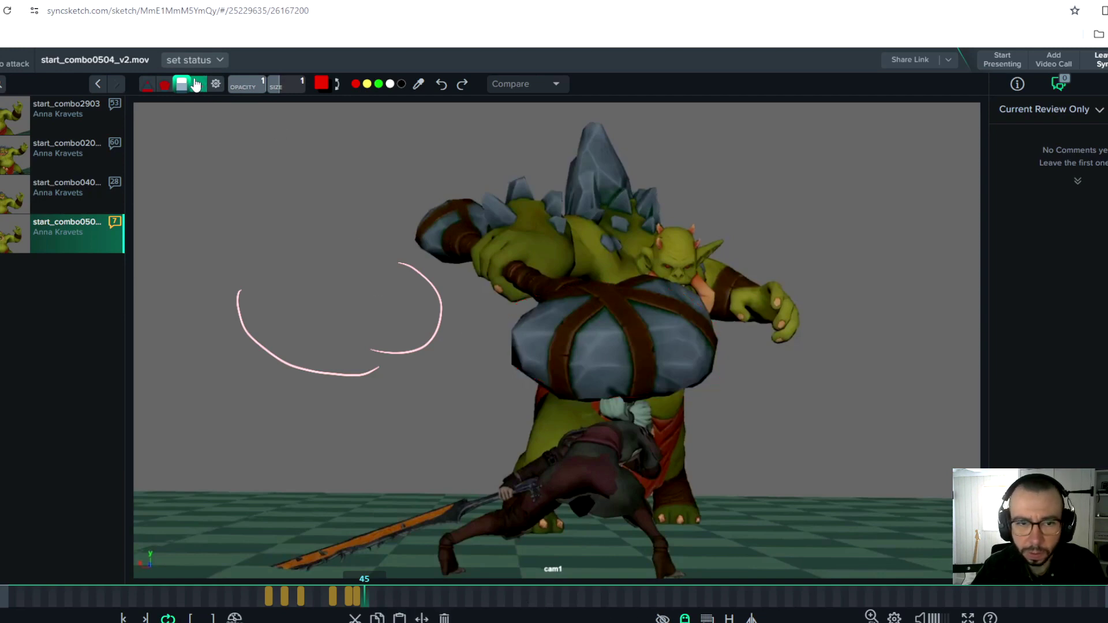
left_click(149, 85)
mouse_move(515, 287)
left_mouse_down()
mouse_move(438, 373)
mouse_move(556, 381)
left_mouse_up()
mouse_move(525, 289)
left_mouse_down()
mouse_move(596, 317)
mouse_move(527, 386)
left_mouse_up()
Draw red ellipses for the club head's corrected positions on frames 46, 47 and 48, continuing the arc to the right
key("Left")
key("Right")
key("Right")
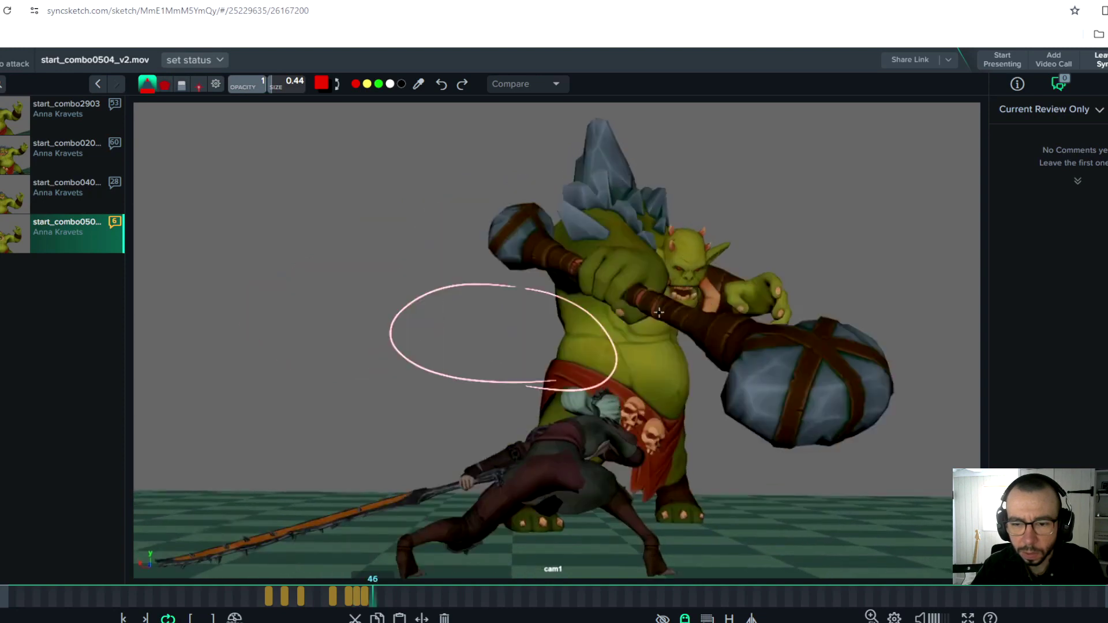
left_click_drag(561, 321, 682, 374)
mouse_move(707, 304)
left_mouse_down()
mouse_move(712, 405)
mouse_move(591, 369)
left_mouse_up()
key("Right")
left_click_drag(831, 328, 744, 413)
key("Right")
mouse_move(866, 329)
left_mouse_down()
mouse_move(950, 393)
mouse_move(863, 378)
mouse_move(824, 480)
left_mouse_up()
Mark the club head's corrected position on frame 51 with two curved red strokes
key("Right")
key("Right")
key("Right")
left_click_drag(866, 423, 743, 384)
left_click_drag(853, 474, 728, 394)
Step back and forth through the marked frames, about 38 to 51, to check the drawn club arc against the swing
key("Left")
key("Left")
key("Left")
key("Left")
key("Left")
key("Left")
key("Left")
key("Left")
key("Left")
key("Left")
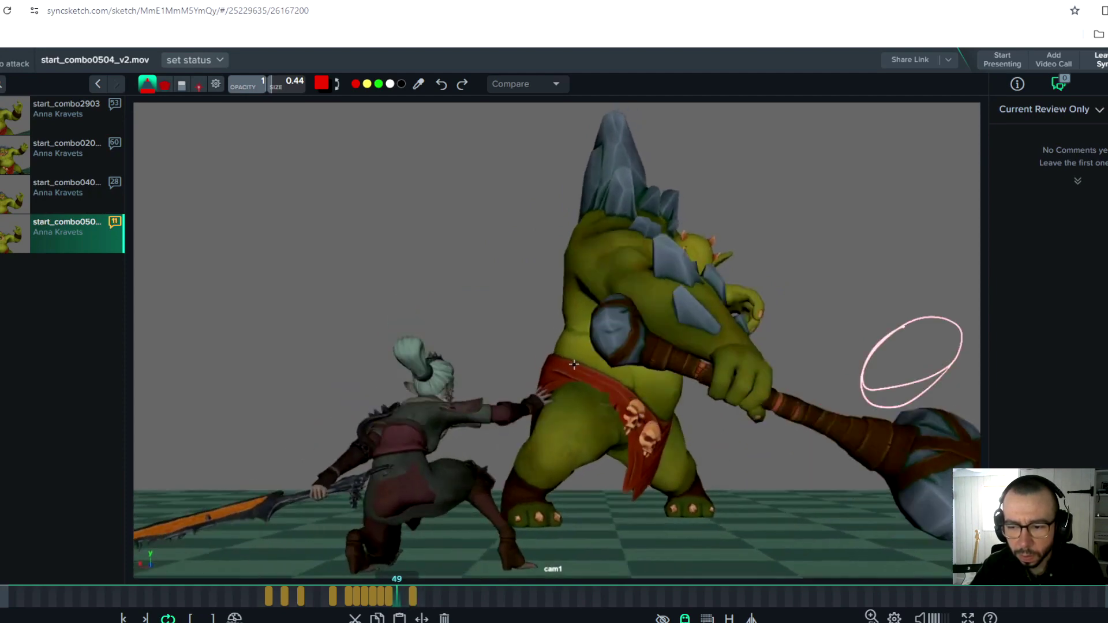
key("Left")
key("Right")
key("Right")
key("Right")
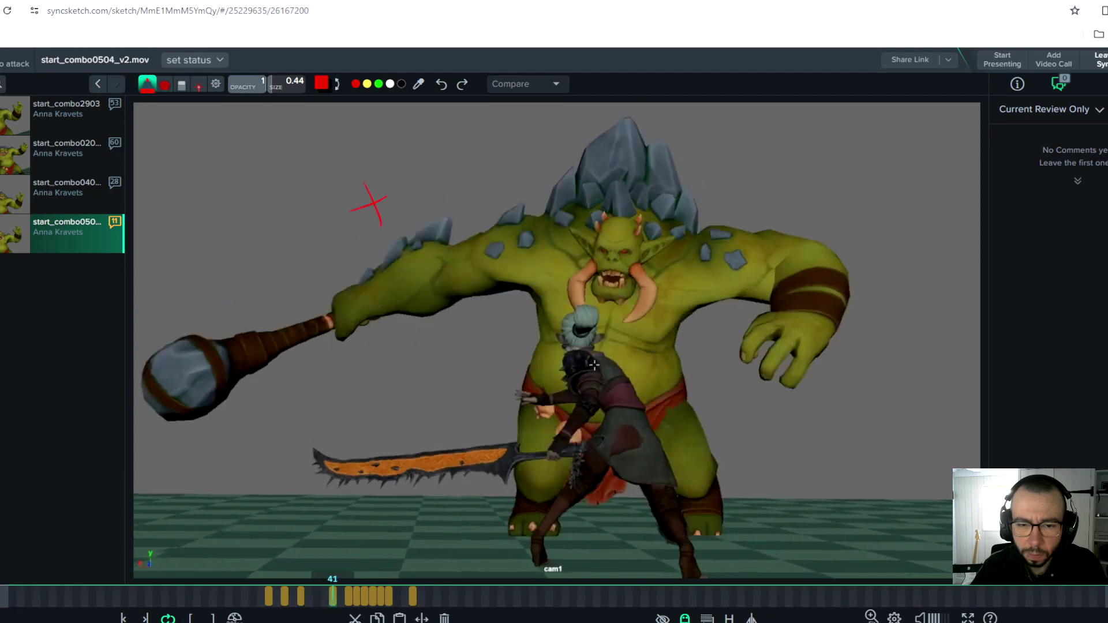
key("Left")
key("Left")
key("Left")
key("Left")
key("Right")
key("Right")
key("Right")
key("Right")
key("Right")
key("Right")
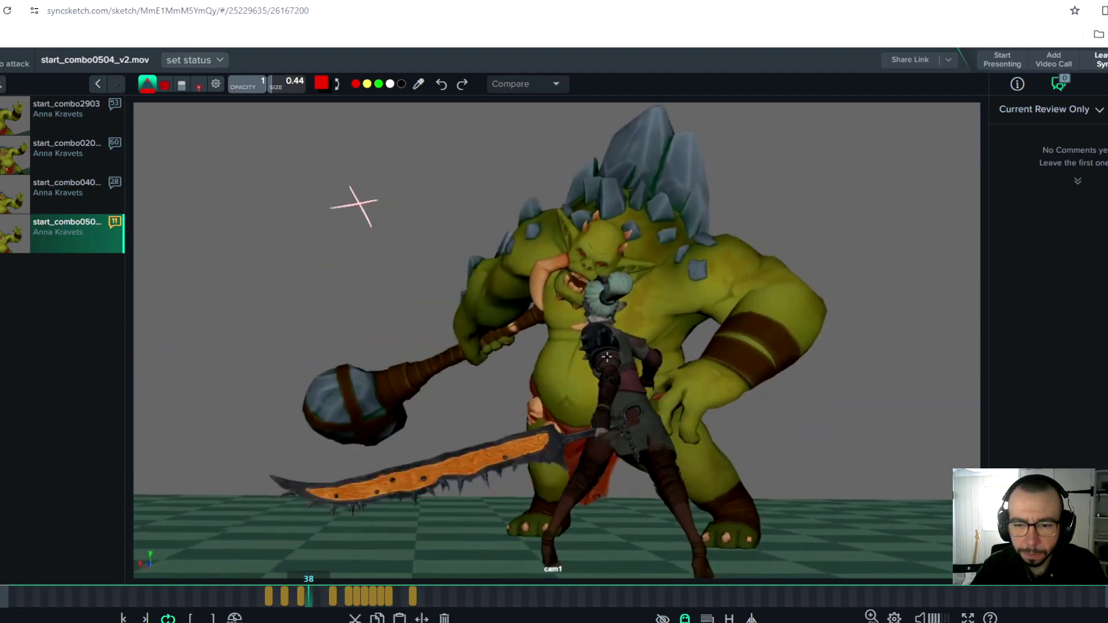
key("Right")
key("Right")
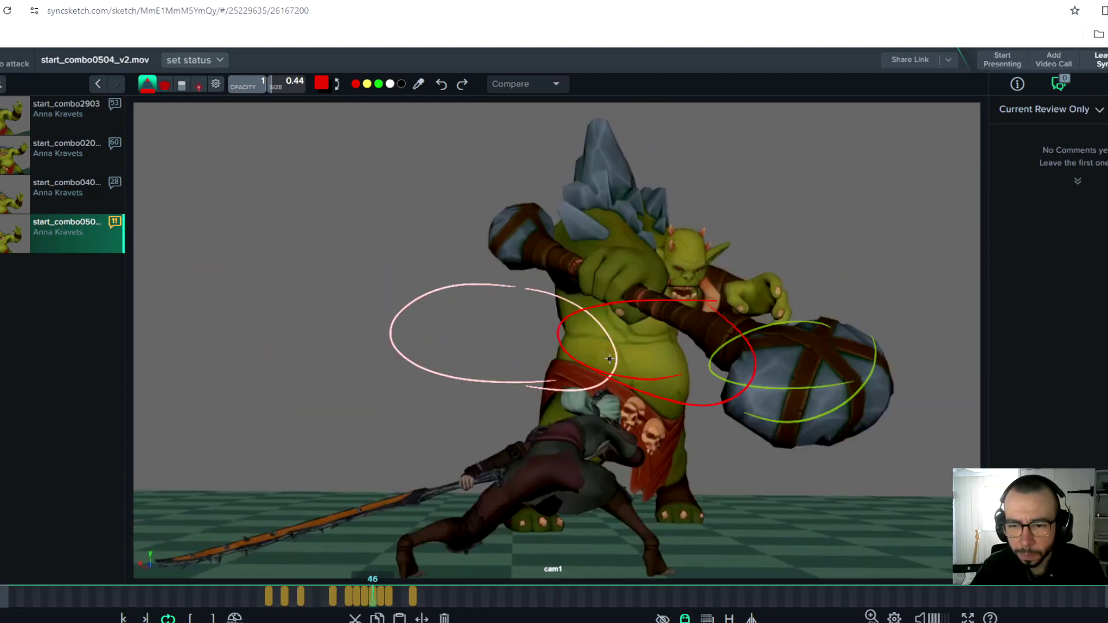
Step from frame 46 to frame 60 and back to examine the club swing's follow-through
key("Right")
key("Right")
key("Right")
key("Right")
key("Right")
key("Right")
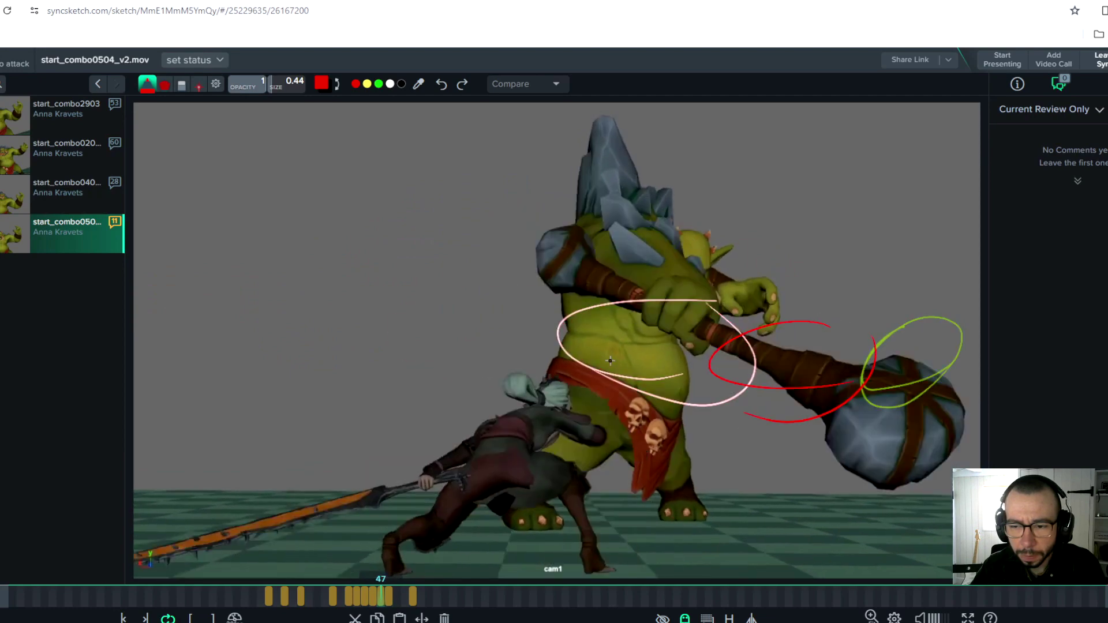
key("Right")
key("Right")
key("Right")
key("Right")
key("Right")
key("Right")
key("Right")
key("Right")
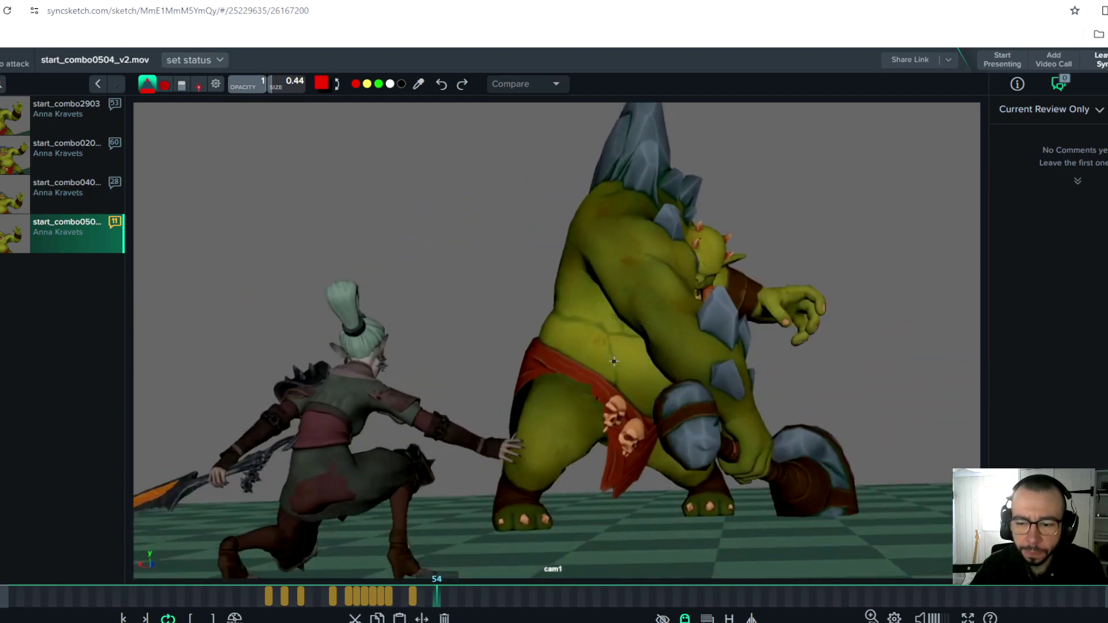
key("Left")
key("Left")
key("Left")
key("Left")
key("Left")
key("Left")
key("Left")
key("Left")
key("Left")
key("Left")
key("Left")
key("Left")
key("Left")
key("Left")
key("Left")
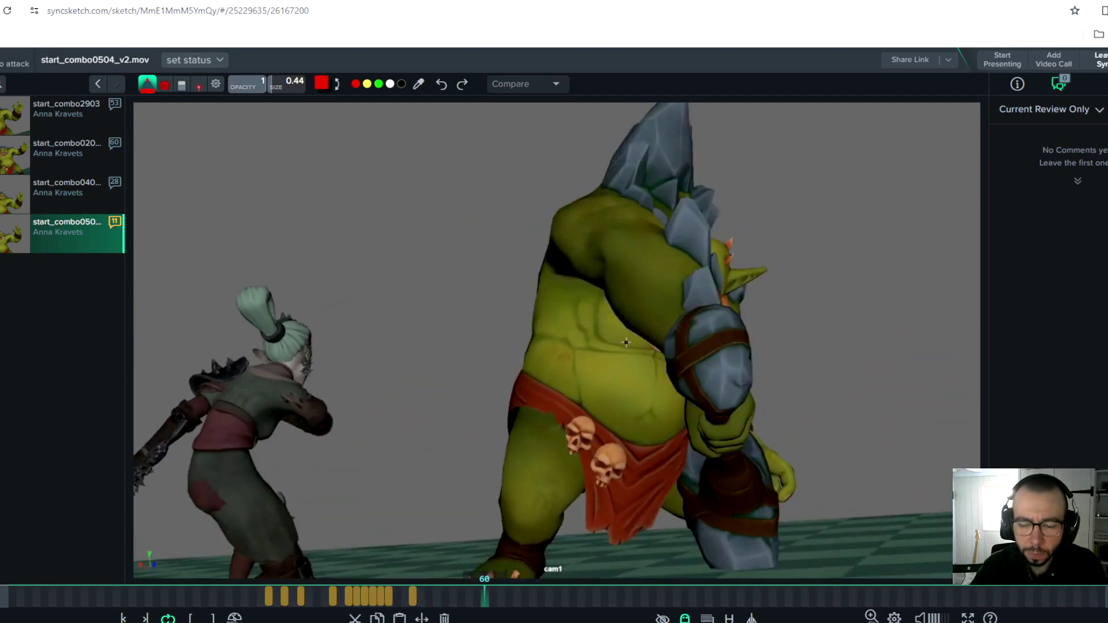
Step forward from frame 48 to frame 65 to examine how the swing leads into the ogre's raised-arm pose
key("Right")
key("Right")
key("Right")
key("Right")
key("Right")
key("Right")
key("Right")
key("Right")
key("Right")
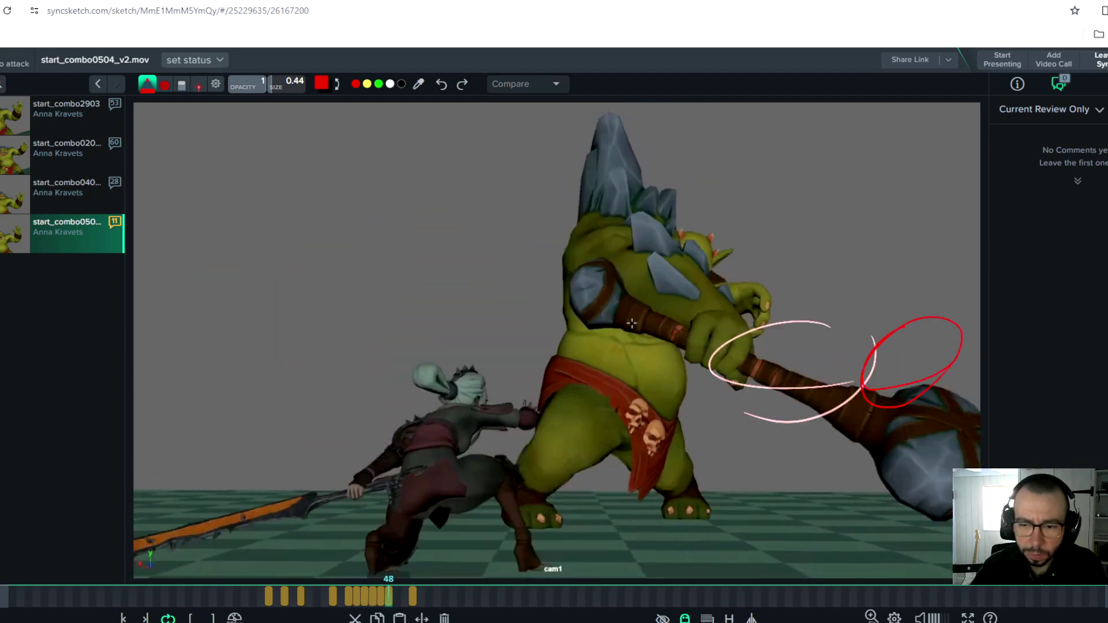
key("Right")
key("Right")
key("Right")
key("Right")
key("Right")
key("Right")
key("Right")
key("Right")
key("Right")
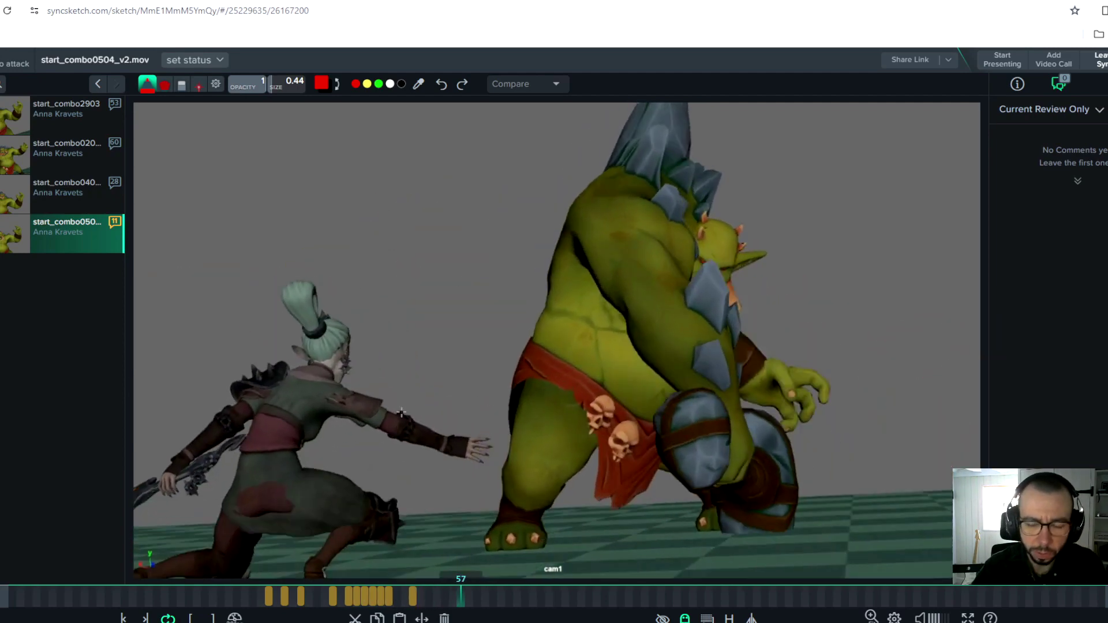
key("Right")
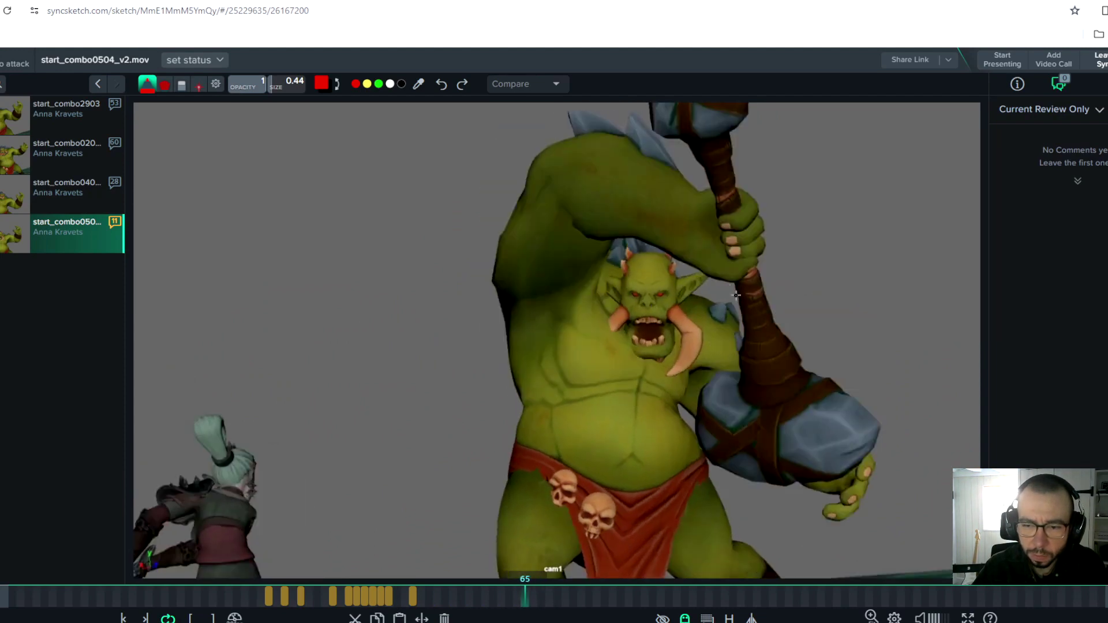
Step back and forth between frames 65 and 71 to examine the ogre's arm swing and the swordswoman's leap
key("Right")
key("Right")
key("Right")
key("Right")
key("Left")
key("Left")
key("Left")
key("Right")
key("Right")
key("Right")
key("Right")
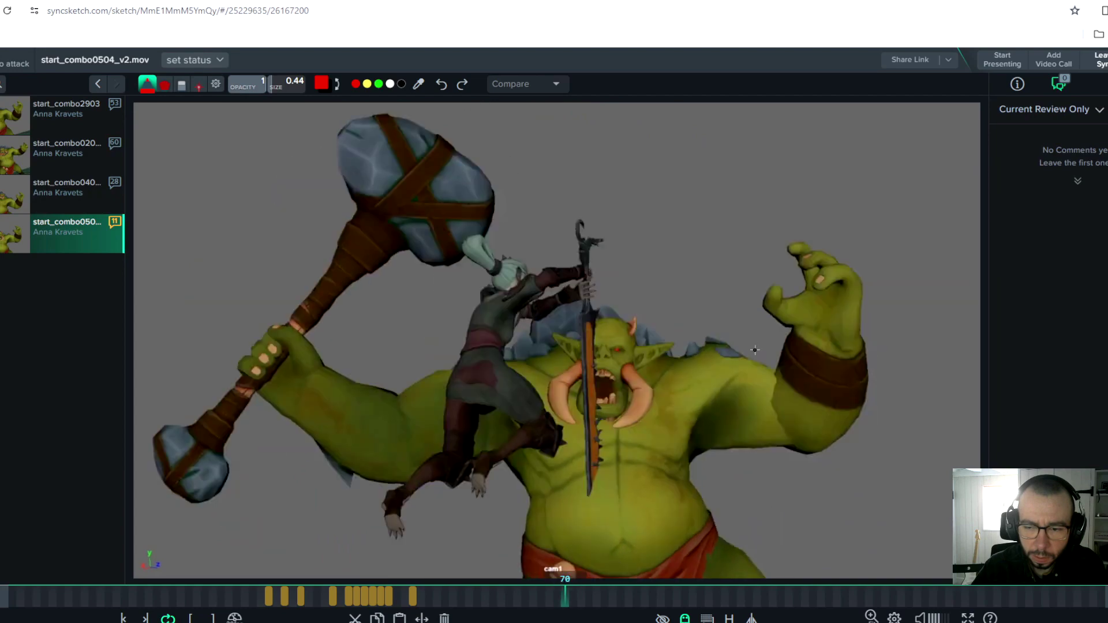
key("Left")
key("Left")
key("Left")
key("Left")
key("Right")
key("Right")
key("Right")
key("Right")
key("Right")
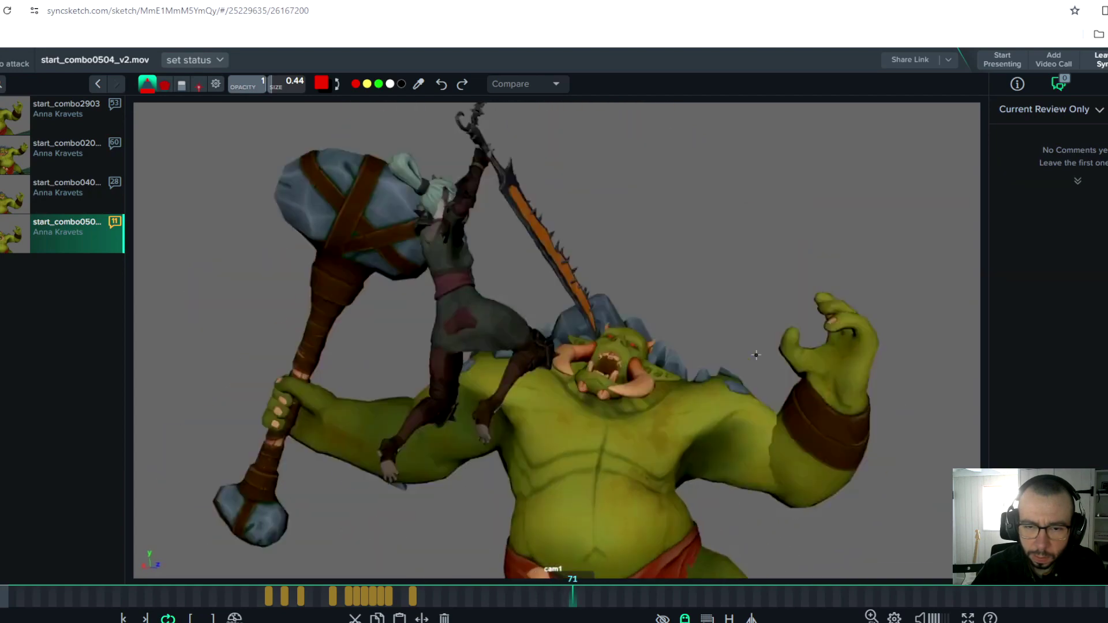
Go back to frame 56 and replay the transition from the crouch to the leap
key("Left")
key("Left")
key("Left")
key("Left")
key("Left")
key("Left")
key("Left")
key("Left")
key("Left")
key("Left")
key("Left")
key("Left")
key("Left")
key("Left")
key("Left")
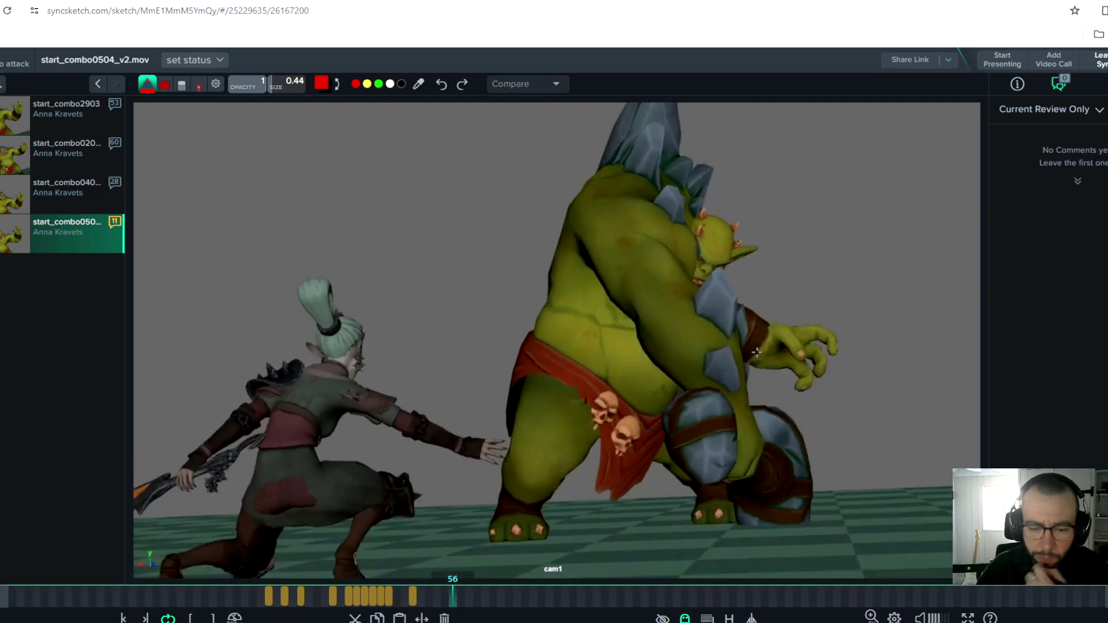
key("space")
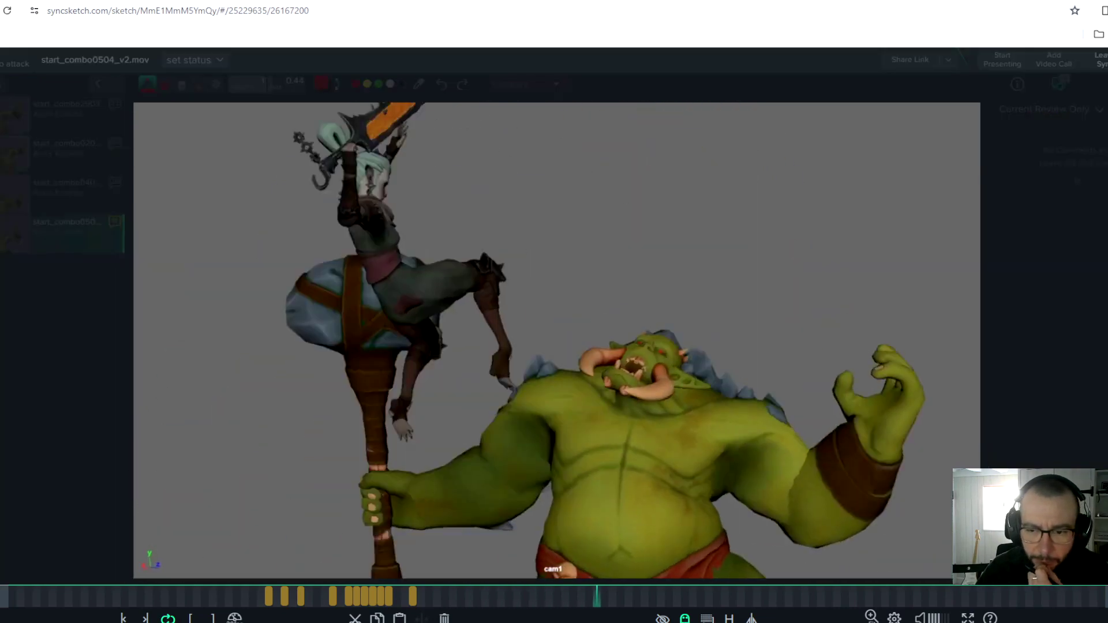
Replay and step through the frames from 66 onward, stopping at frame 71 to examine the swordswoman's mid-air pose beside the club
left_click(534, 599)
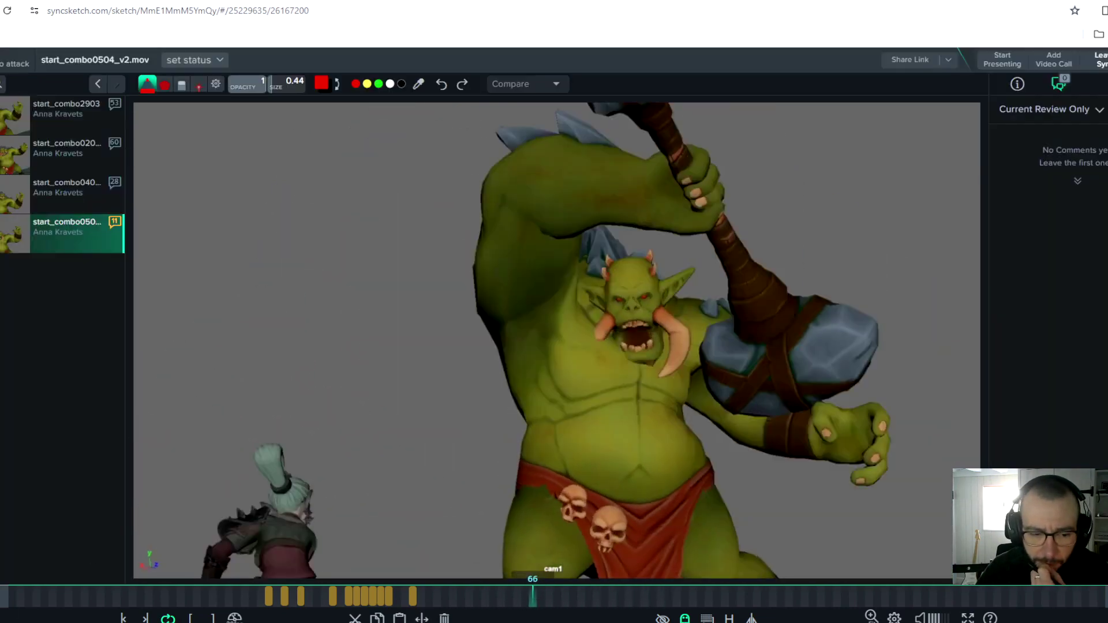
key("space")
key("space")
mouse_move(520, 599)
left_mouse_down()
mouse_move(598, 598)
mouse_move(542, 596)
left_mouse_up()
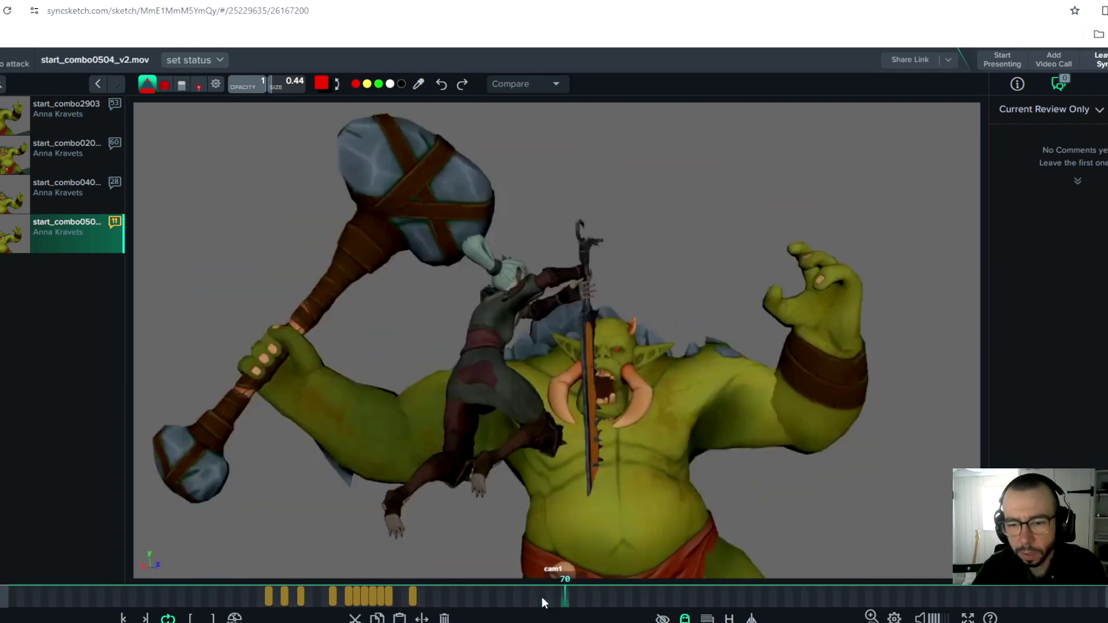
key("Right")
key("Right")
key("Right")
key("Right")
key("Left")
key("Left")
key("Left")
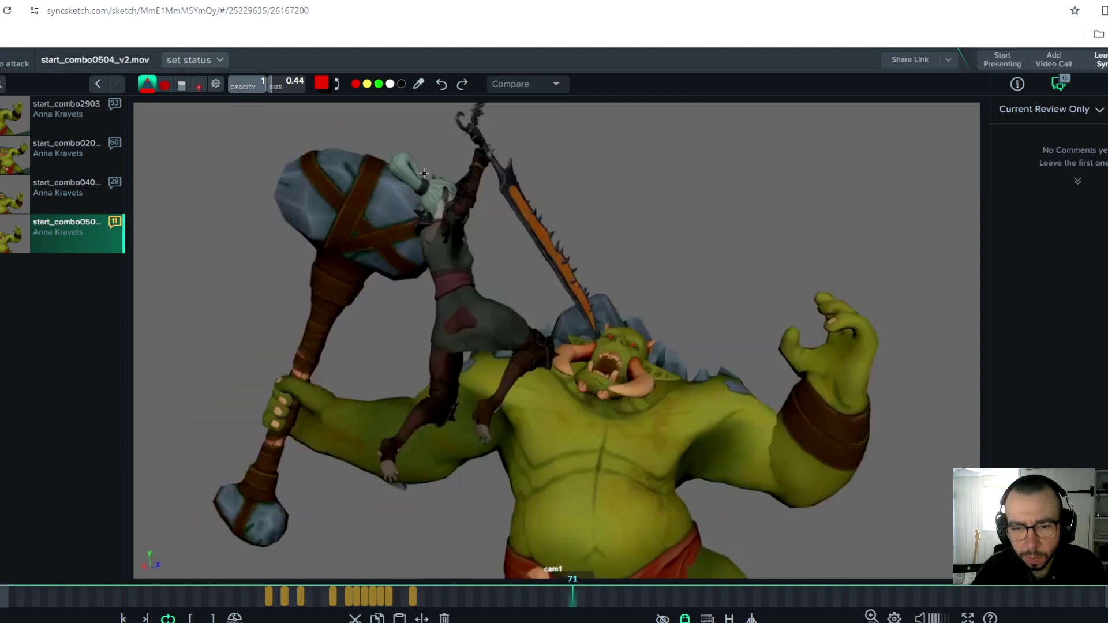
Trace the swordswoman's arms, torso, legs and the vertical sword in red on frame 70
key("Left")
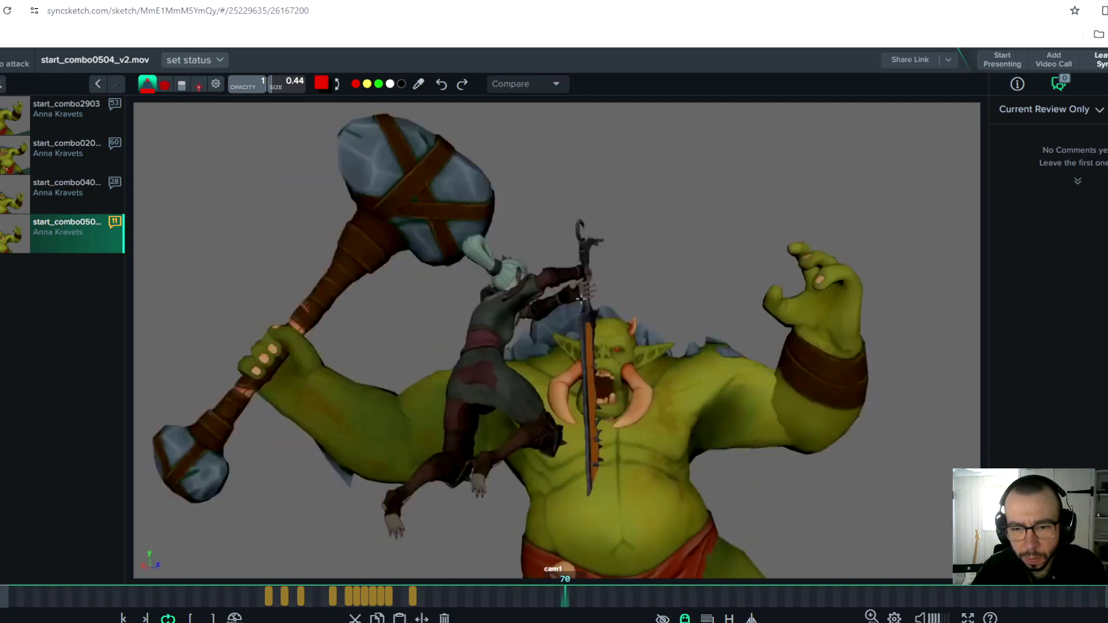
left_click_drag(495, 313, 580, 278)
left_click_drag(491, 302, 451, 411)
left_click_drag(587, 267, 585, 515)
mouse_move(562, 297)
left_mouse_down()
mouse_move(501, 373)
mouse_move(535, 459)
left_mouse_up()
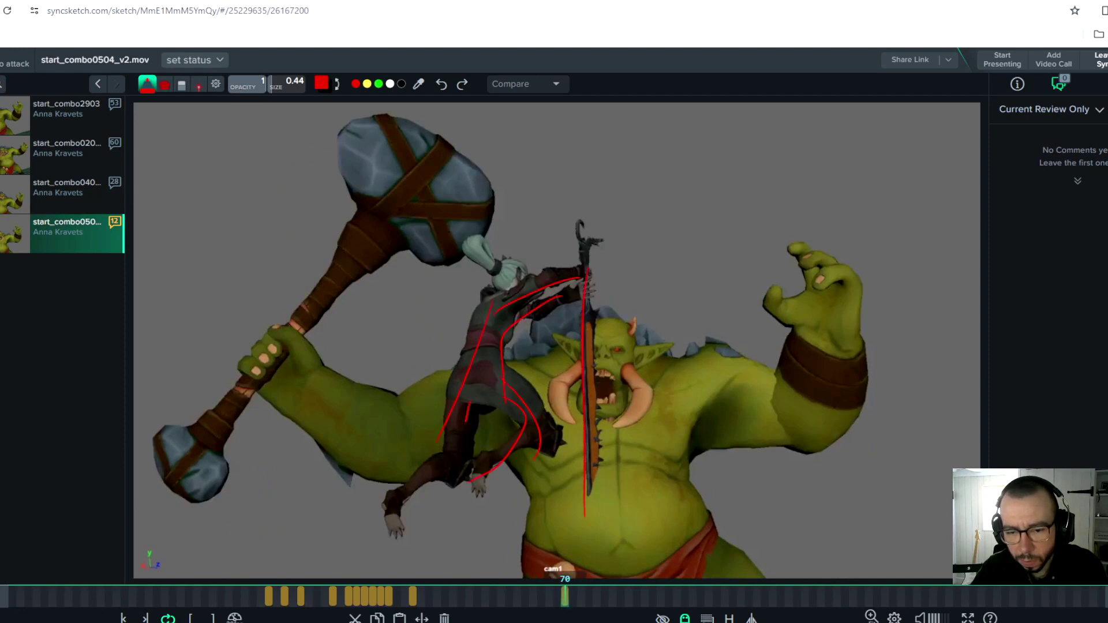
left_click_drag(468, 423, 386, 507)
Trace the swordswoman's raised arm, torso and legs and the sword's arc in red on frame 71
key("Right")
left_click_drag(484, 147, 438, 239)
left_click_drag(423, 180, 449, 361)
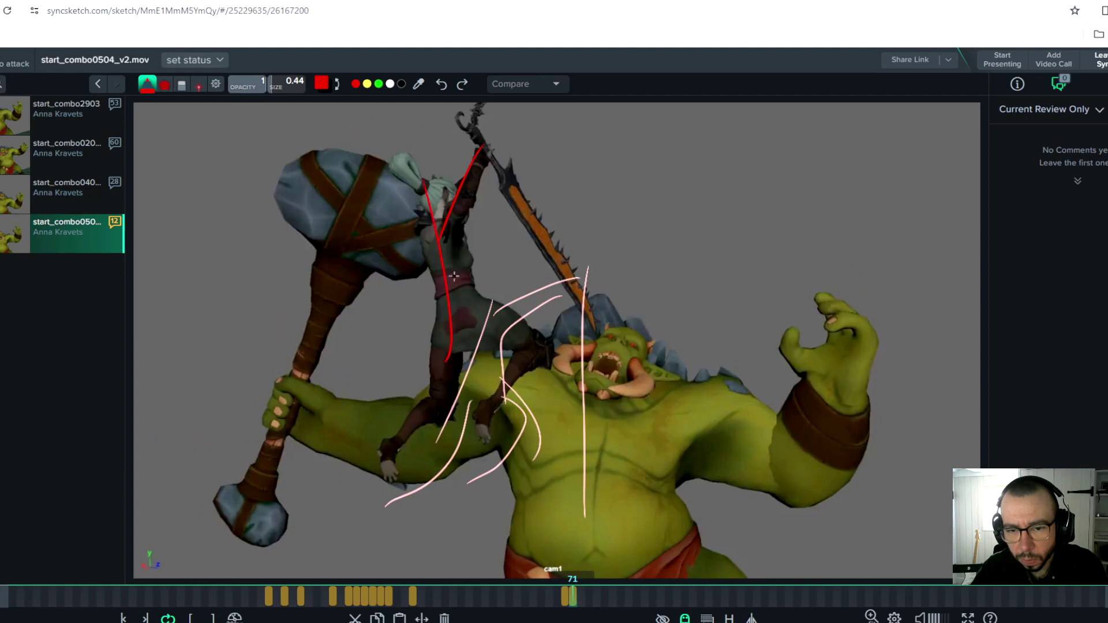
left_click_drag(437, 306, 388, 449)
left_click_drag(506, 404, 489, 304)
Trace the swordswoman's torso, legs and horizontal sword in red on frame 72
key("Right")
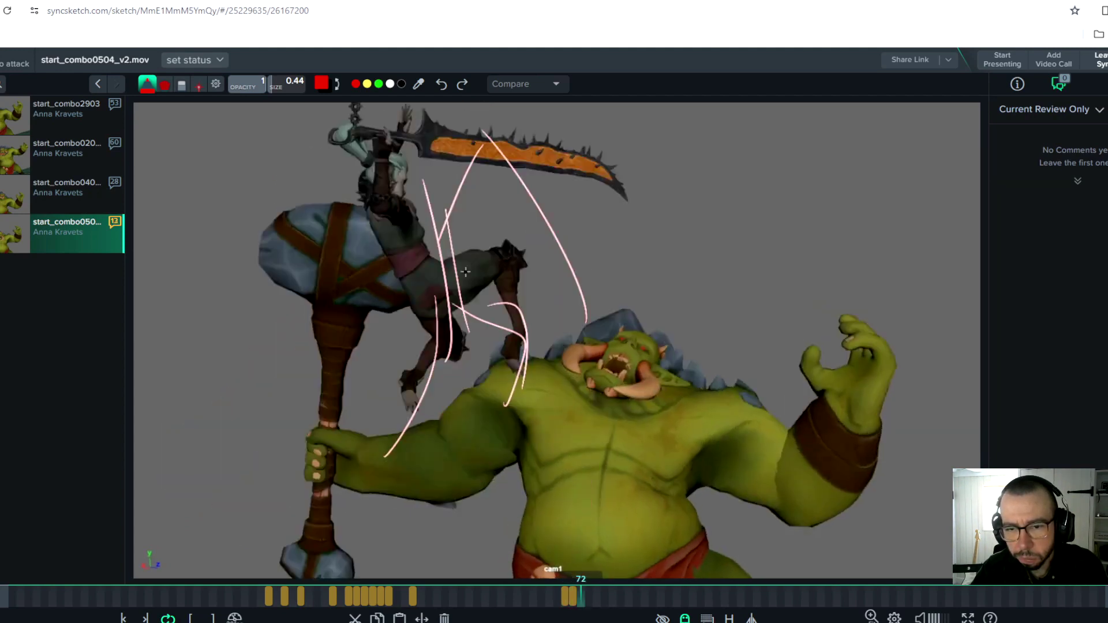
left_click_drag(376, 141, 431, 279)
left_click_drag(506, 254, 519, 360)
left_click_drag(443, 265, 427, 369)
left_click_drag(397, 147, 655, 180)
Compare the traced poses across frames 69 to 72 and delete the drawings on frames 70, 71 and 72
key("Left")
key("Left")
key("Left")
key("Right")
key("Right")
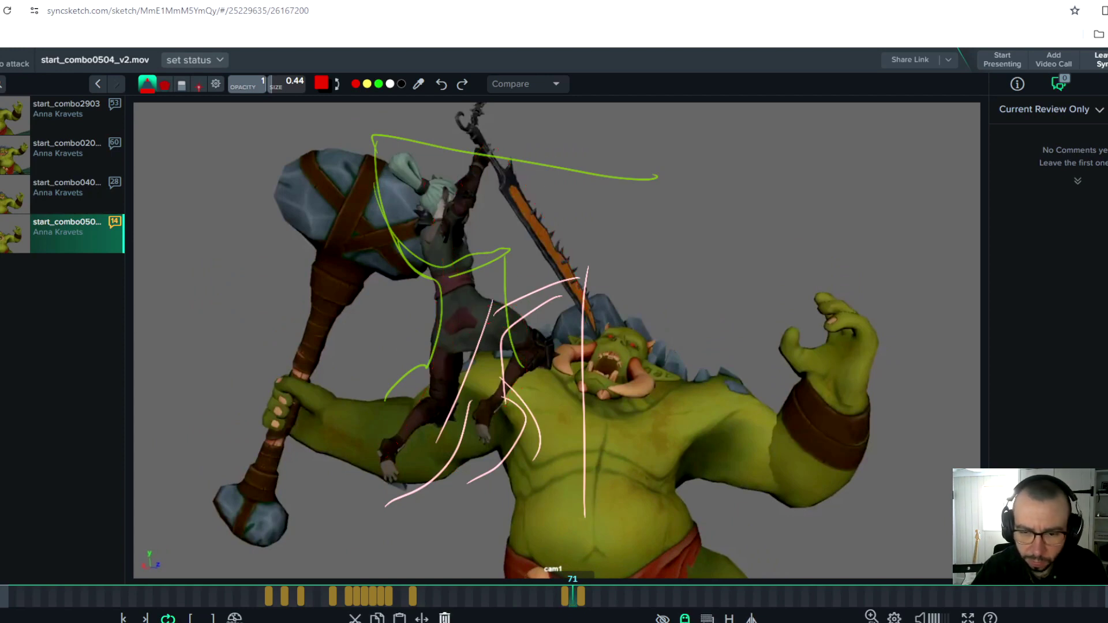
left_click(446, 618)
key("Left")
left_click(446, 618)
key("Right")
key("Right")
left_click(448, 619)
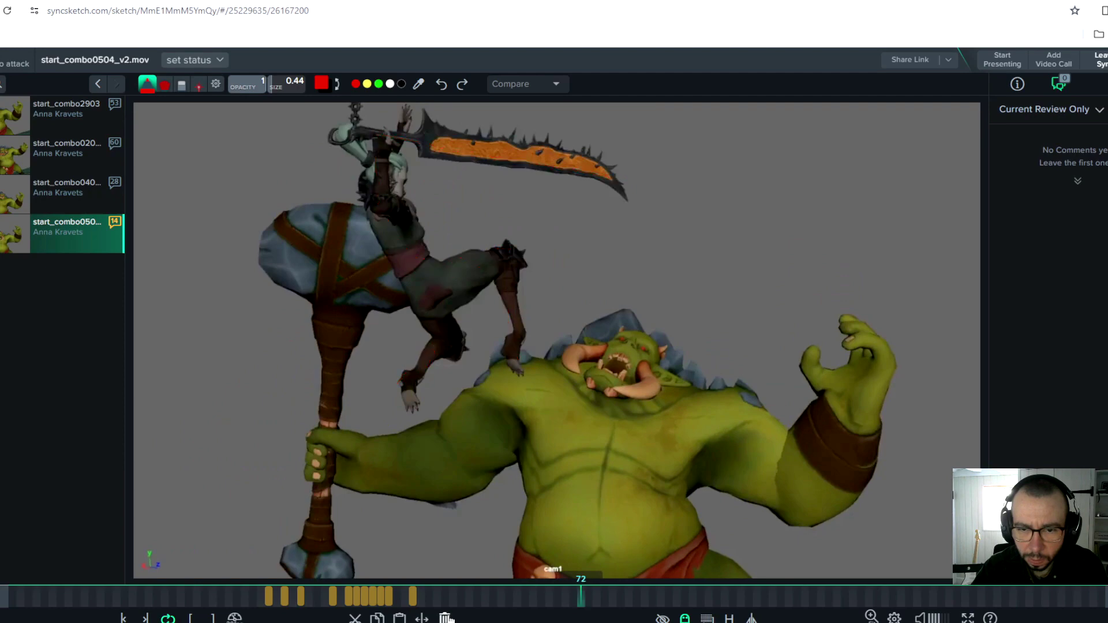
Step back and forth between frames 68 and 72 to examine how the swordswoman rises beside the ogre's club
key("Left")
key("Left")
key("Left")
key("Right")
key("Right")
key("Left")
key("Left")
key("Left")
key("Right")
key("Right")
key("Right")
key("Left")
key("Right")
Sketch the swordswoman's head, upright torso and bent legs in red on frame 70
key("Left")
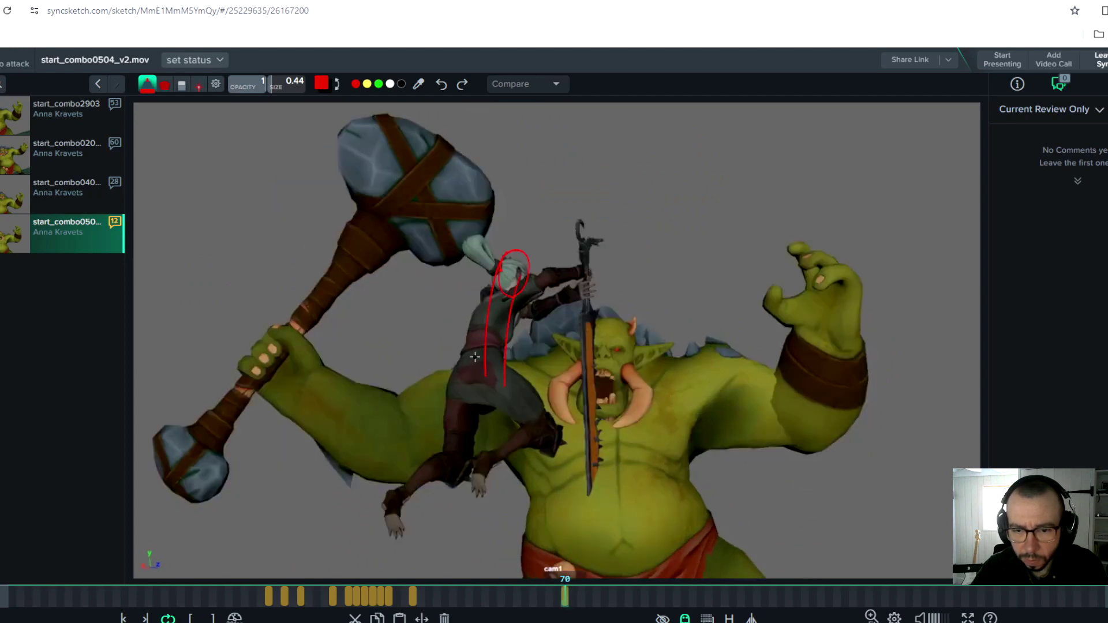
left_click_drag(480, 368, 496, 465)
left_click_drag(474, 361, 397, 522)
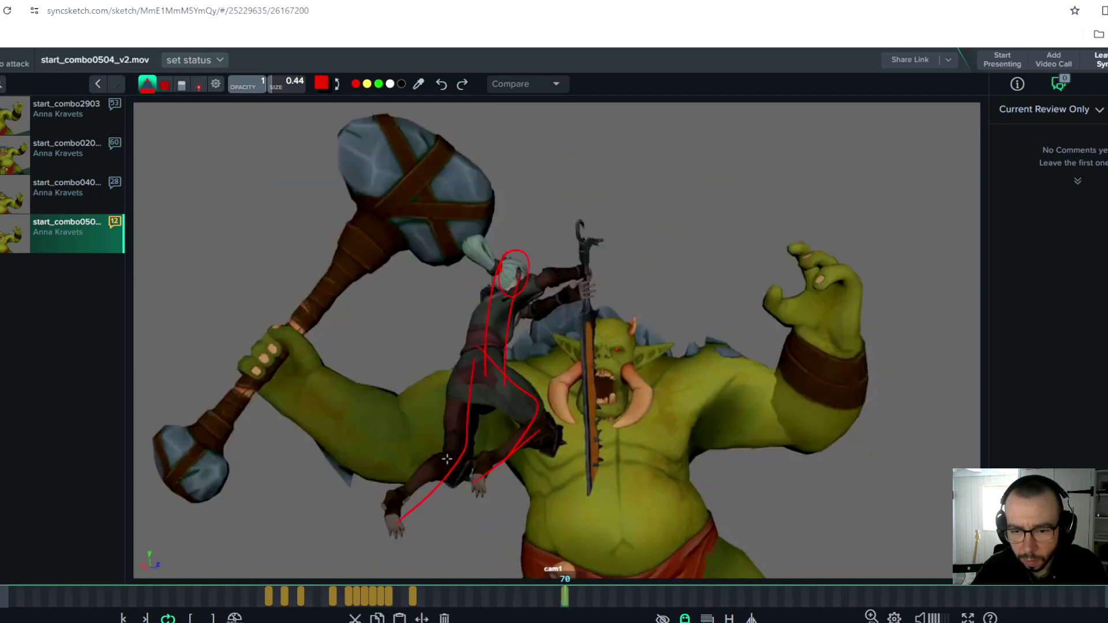
Sketch a revised swordswoman pose with head, torso, legs and angled sword in red on frame 71, guided by the frame 70 sketch
key("Right")
left_click_drag(493, 198, 504, 214)
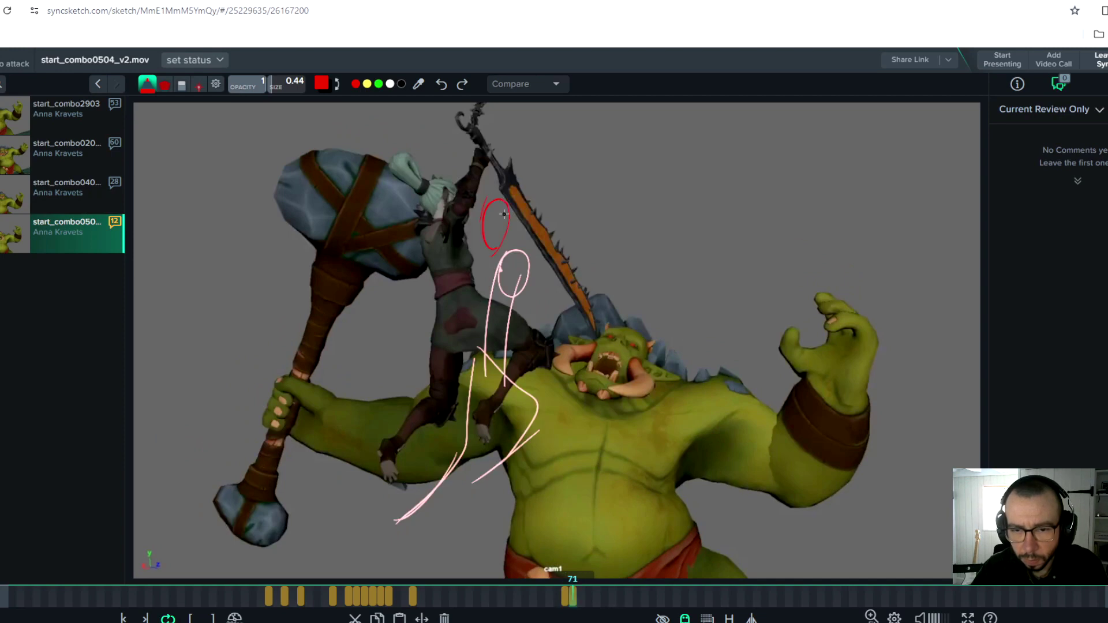
left_click_drag(497, 342, 519, 433)
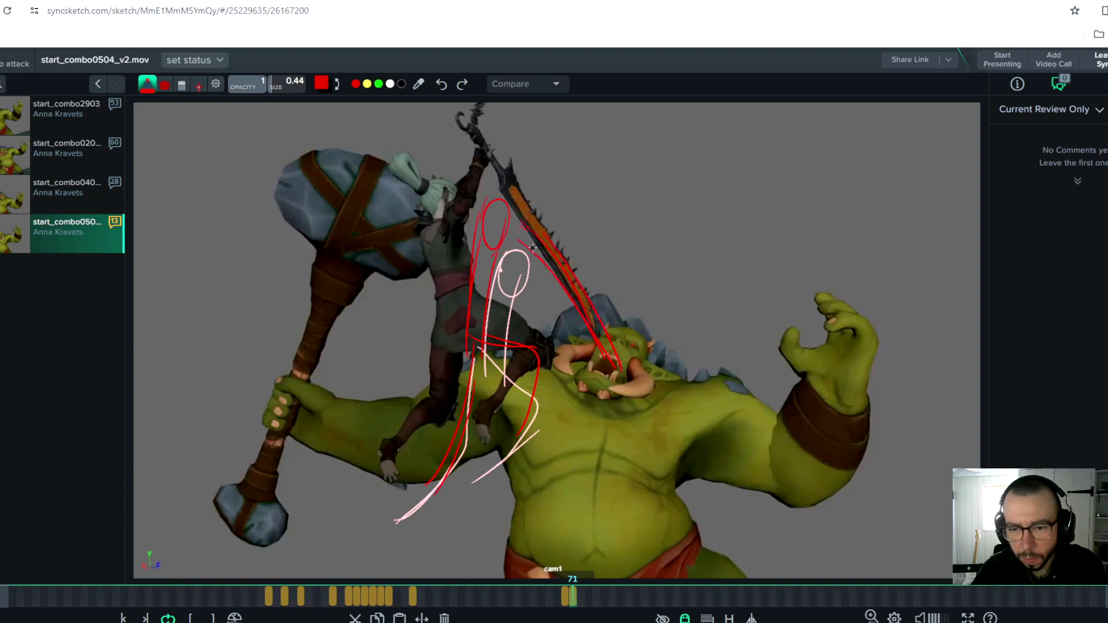
Sketch the swordswoman's head, torso, raised knee, trailing leg and diagonal sword in red on frame 72, above the previous sketch
key("Right")
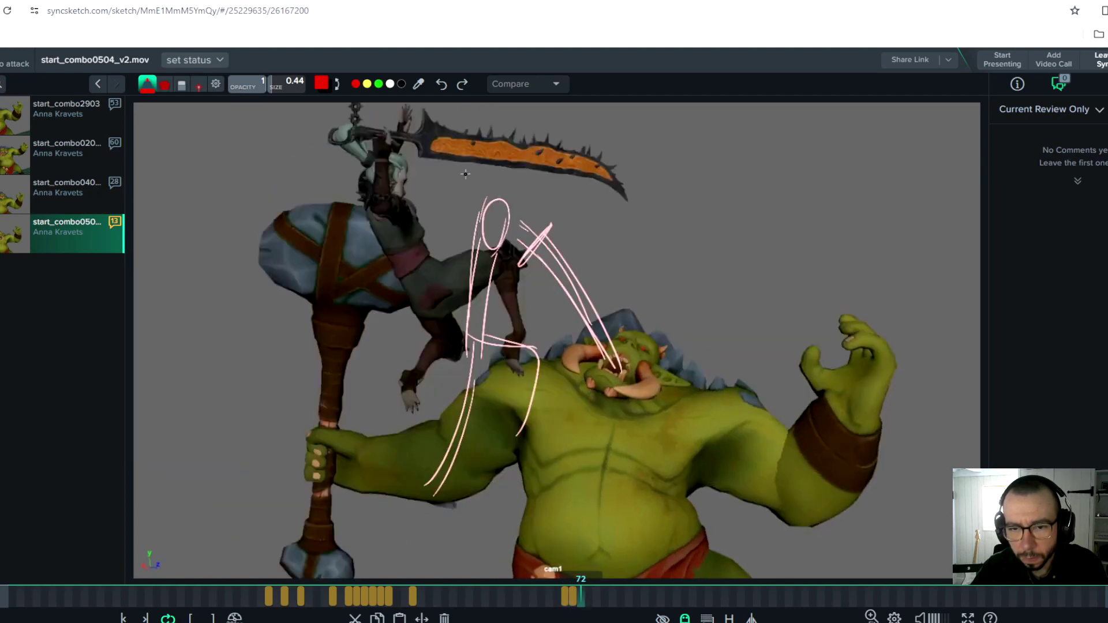
left_click_drag(465, 147, 457, 148)
left_click_drag(450, 191, 462, 311)
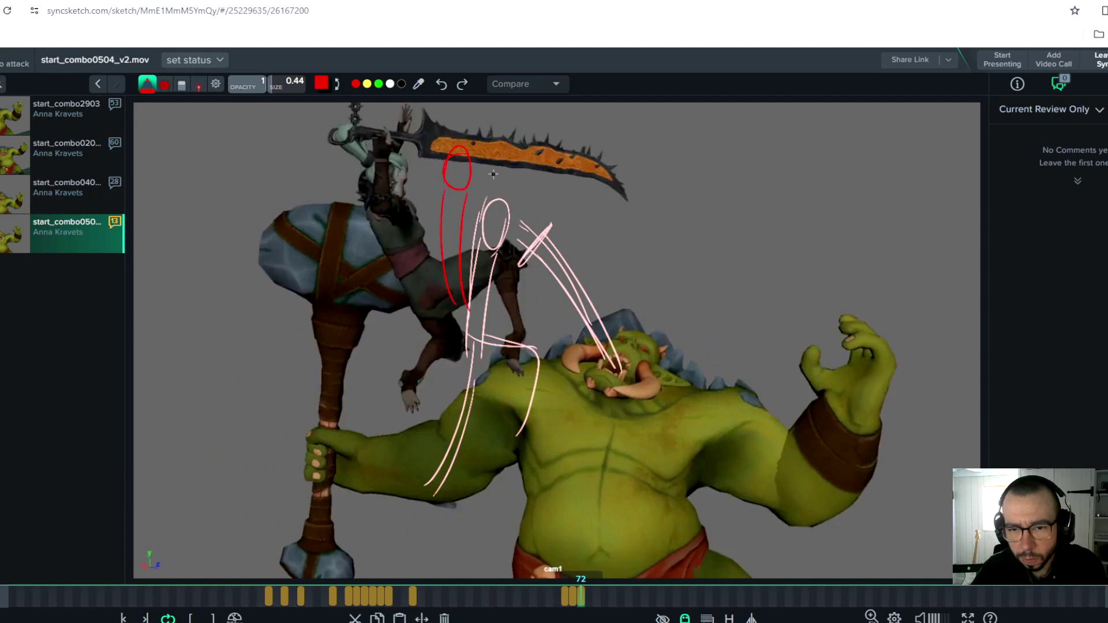
left_click_drag(474, 141, 631, 222)
left_click_drag(539, 135, 667, 237)
left_click_drag(502, 300, 521, 414)
left_click_drag(456, 316, 472, 388)
mouse_move(459, 296)
left_mouse_down()
mouse_move(455, 448)
mouse_move(437, 487)
left_mouse_up()
left_click_drag(474, 362, 443, 483)
Check the sketch against frame 71 and draw the swordswoman's head, arched torso and legs in red on frame 73
key("Left")
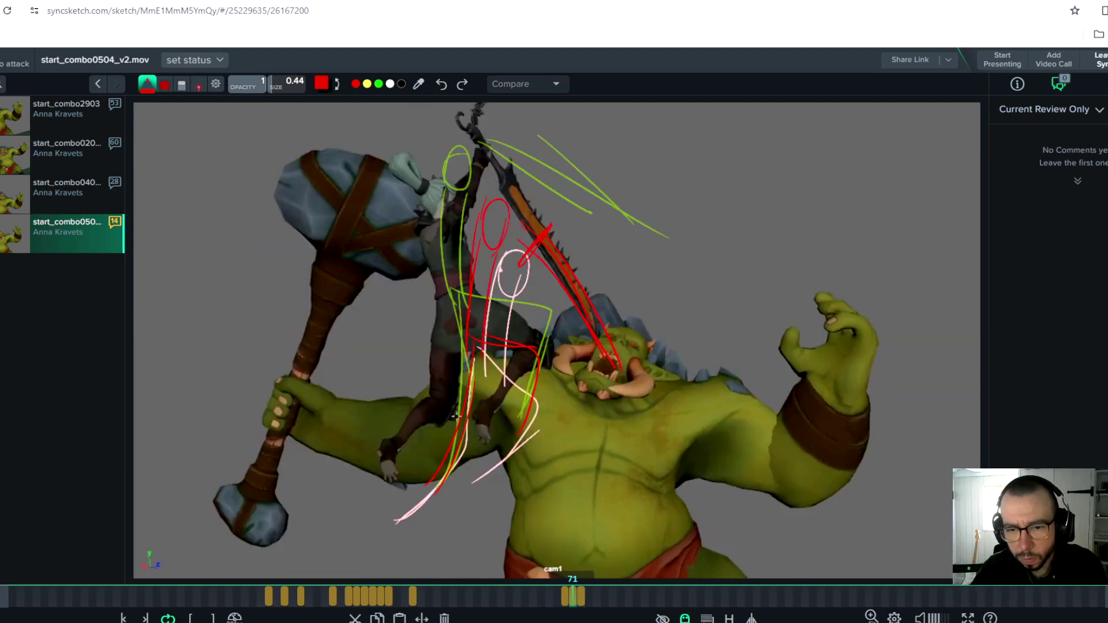
key("Right")
key("Right")
mouse_move(396, 154)
left_mouse_down()
mouse_move(430, 256)
mouse_move(382, 167)
mouse_move(490, 295)
mouse_move(506, 403)
left_mouse_up()
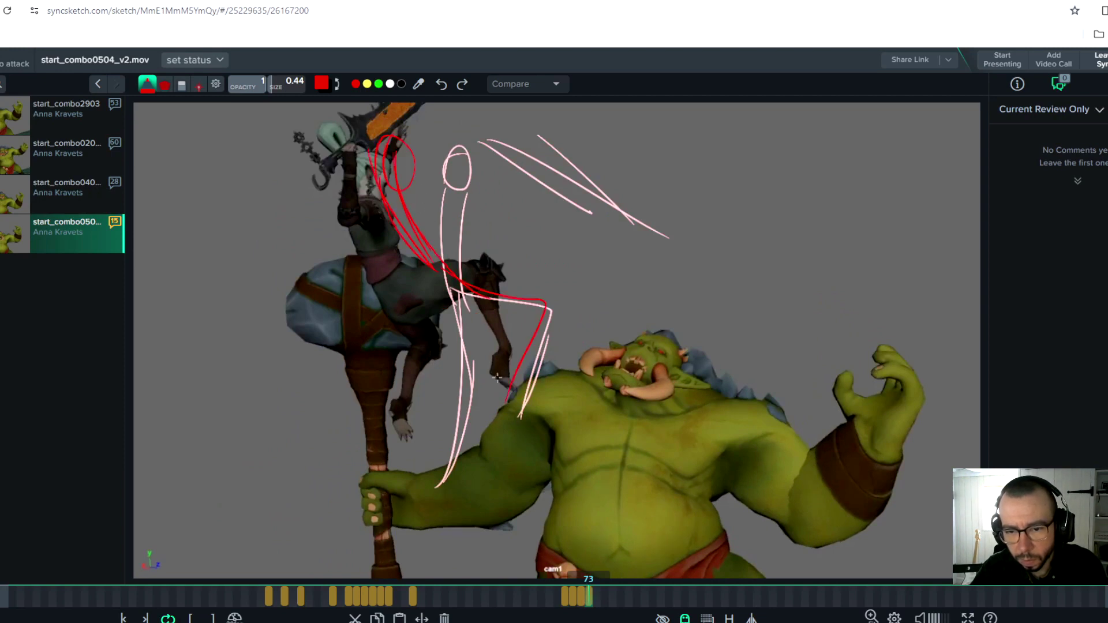
mouse_move(433, 284)
left_mouse_down()
mouse_move(476, 415)
mouse_move(423, 453)
left_mouse_up()
Step back and forth between frames 69 and 76 to examine how the sketched leap poses flow into the animation
key("Left")
key("Left")
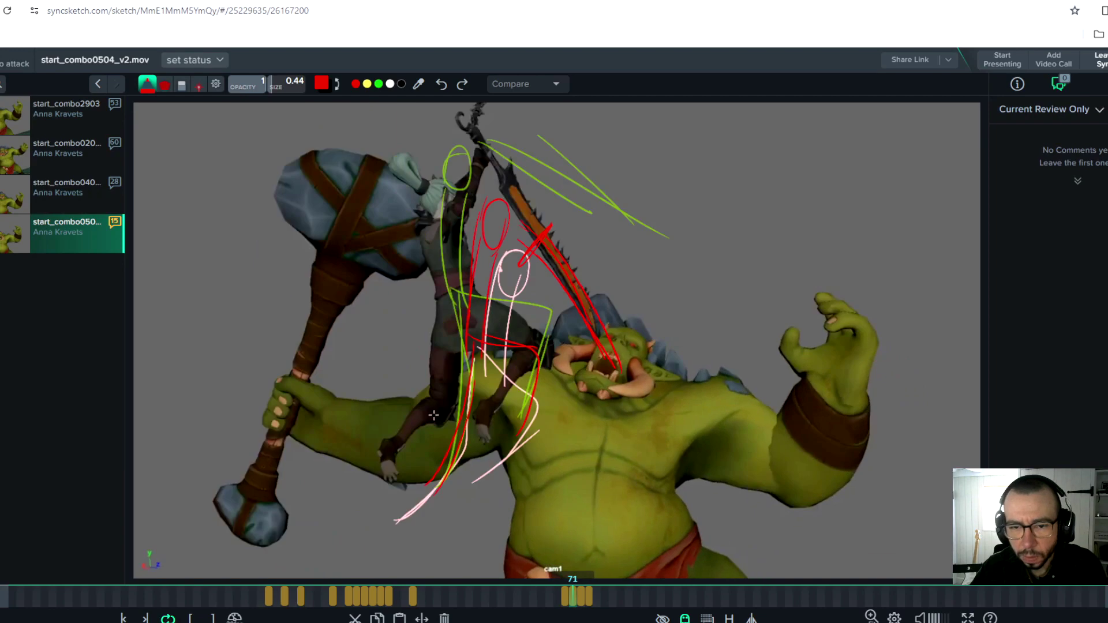
key("Right")
key("Right")
key("Right")
key("Right")
key("Right")
key("Left")
key("Left")
key("Left")
key("Left")
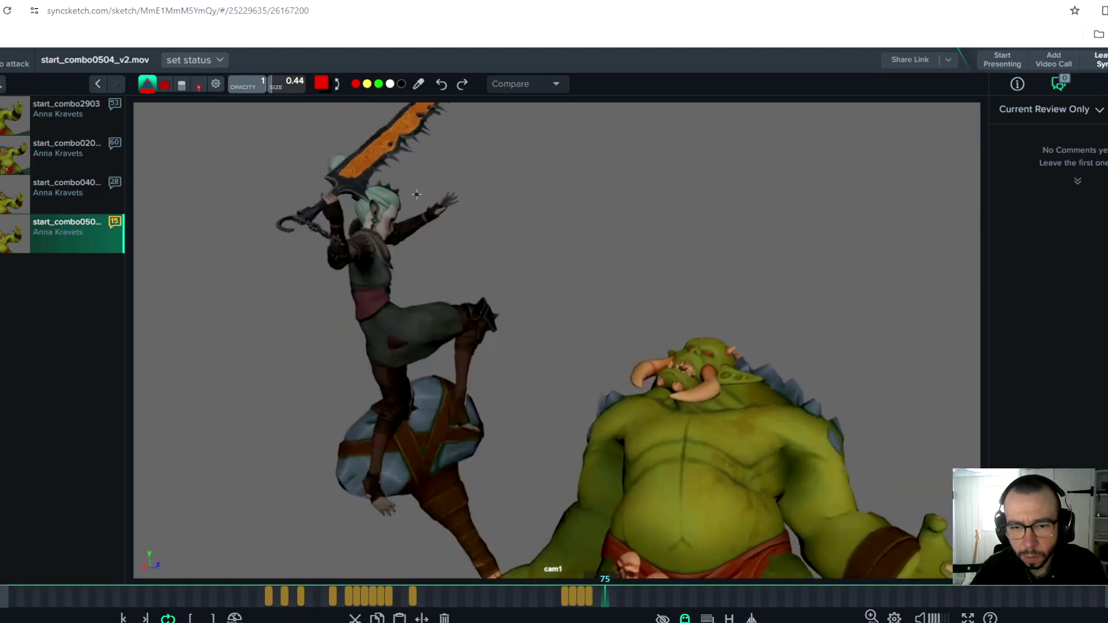
key("Left")
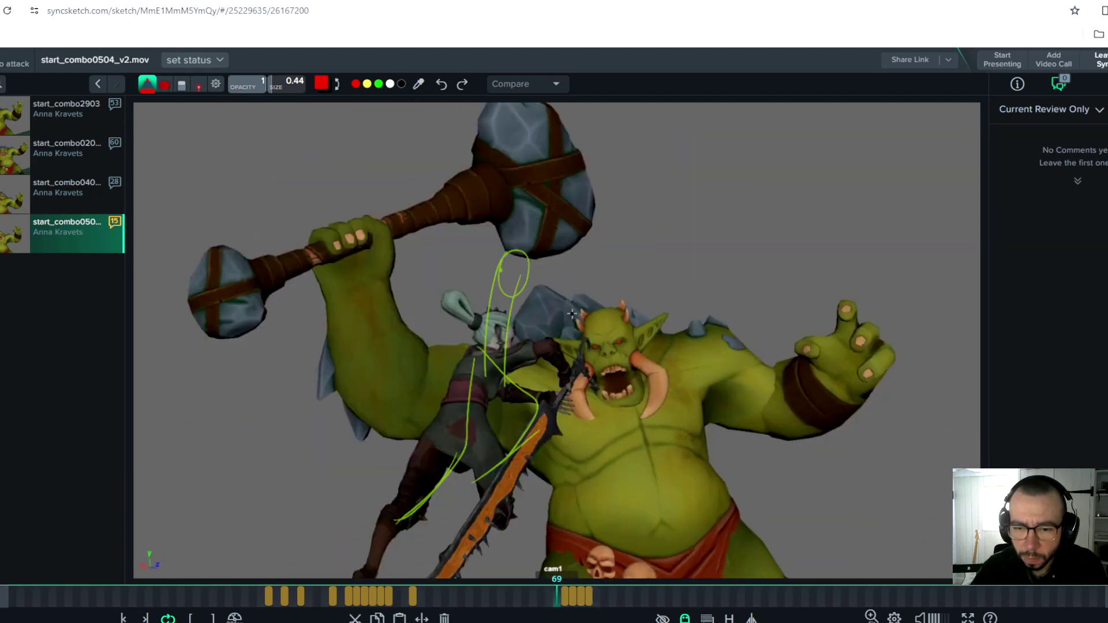
Play forward to frame 83 and step back and forth around it to examine the swordswoman's airborne sword pose
key("space")
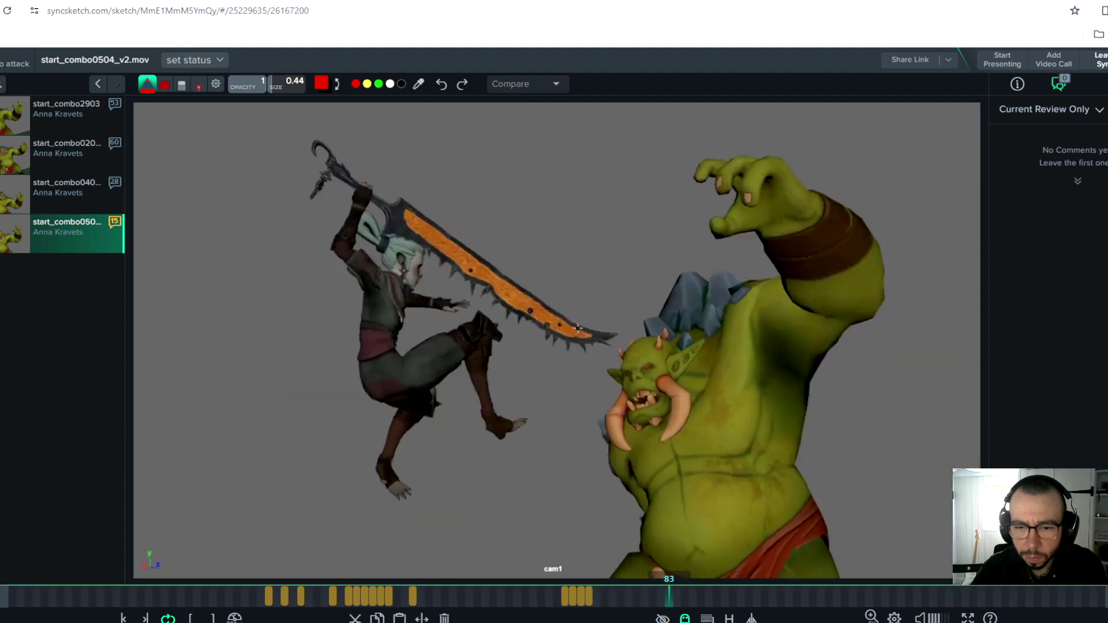
key("Left")
key("Left")
key("Left")
key("Left")
key("Left")
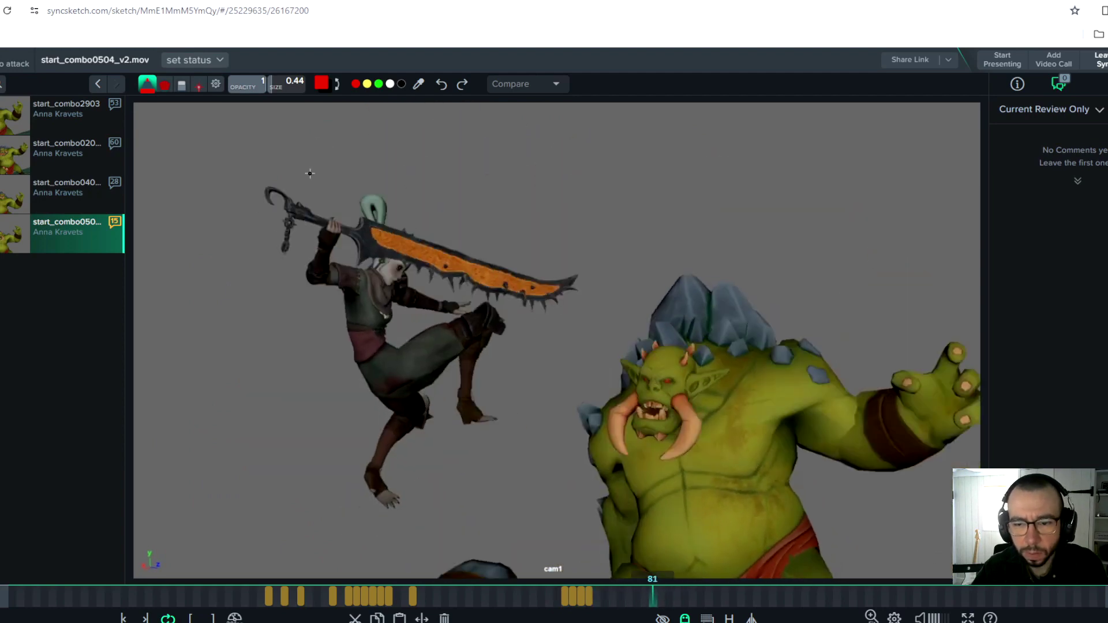
key("Right")
key("Right")
key("Right")
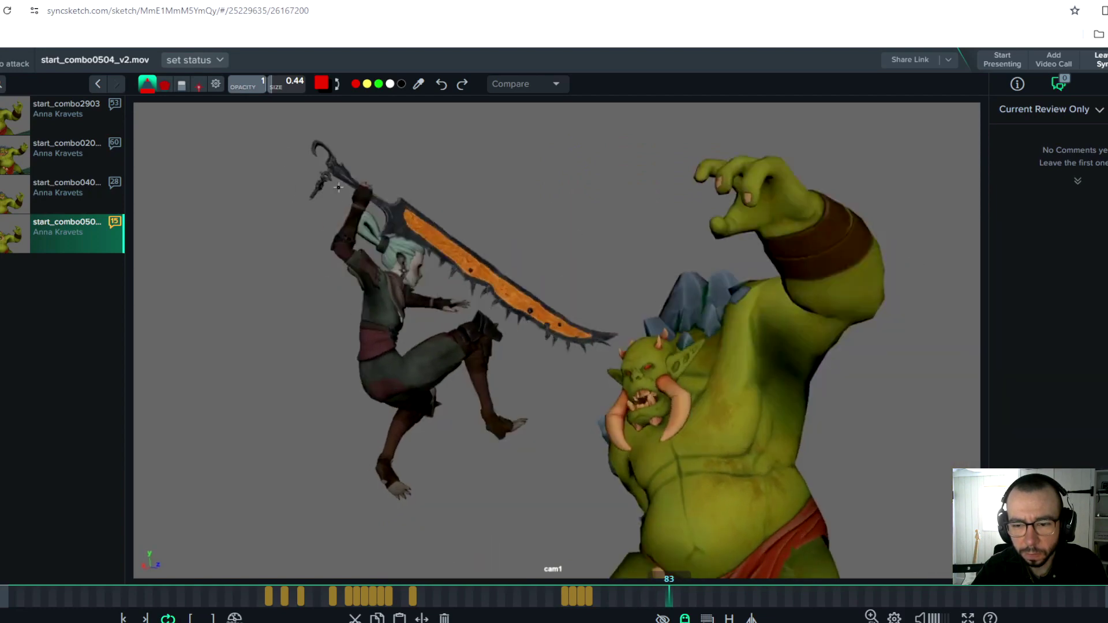
Go back to frame 74 and advance to frame 81 to examine how the leap builds into the airborne pose
key("Left")
key("Left")
key("Left")
key("Left")
key("Left")
key("Left")
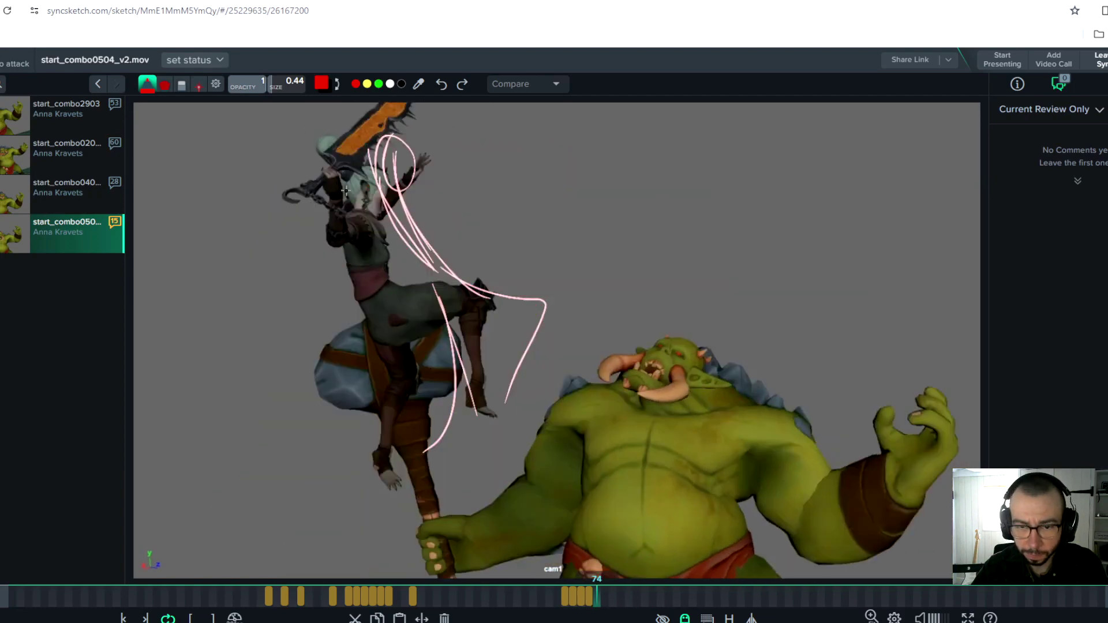
key("Right")
key("Right")
key("Right")
key("Right")
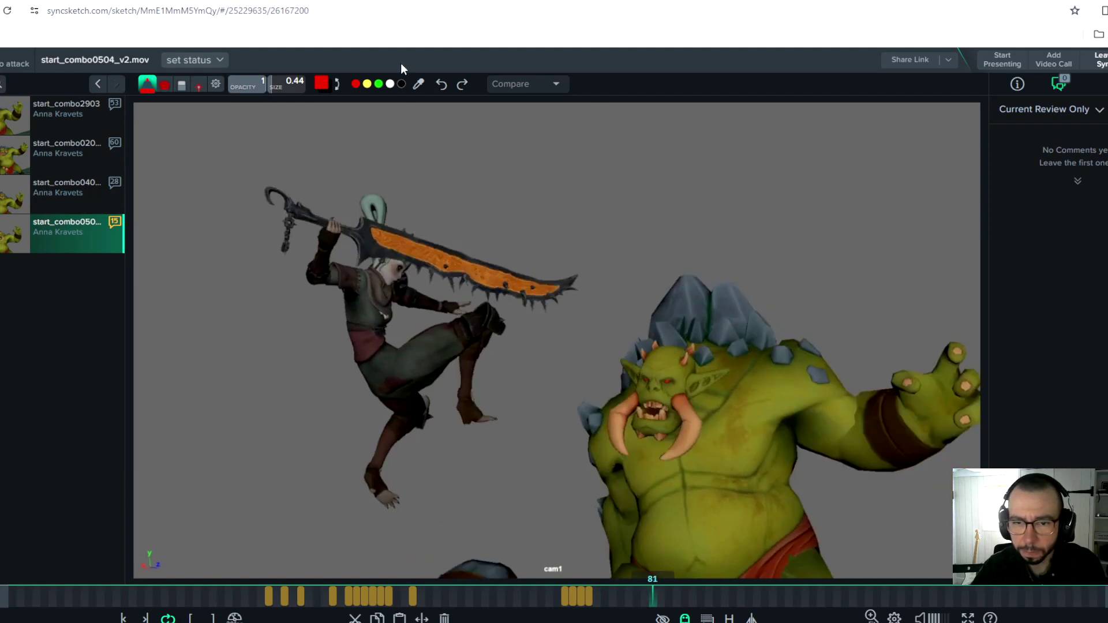
mouse_move(531, 157)
left_mouse_down()
mouse_move(491, 122)
mouse_move(294, 116)
mouse_move(149, 136)
left_mouse_up()
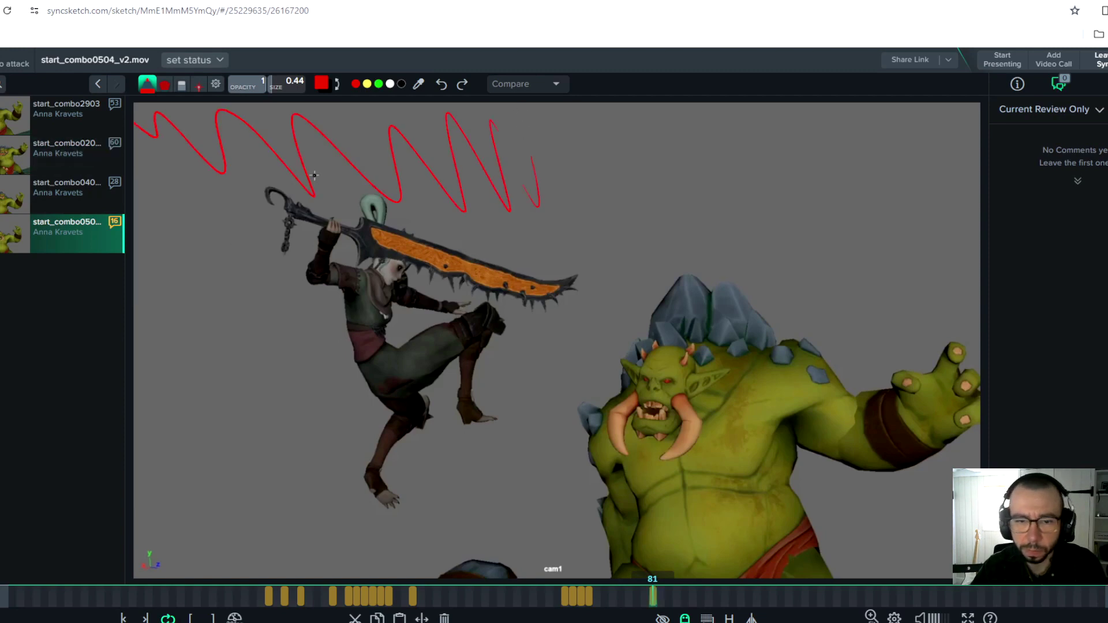
left_click(441, 84)
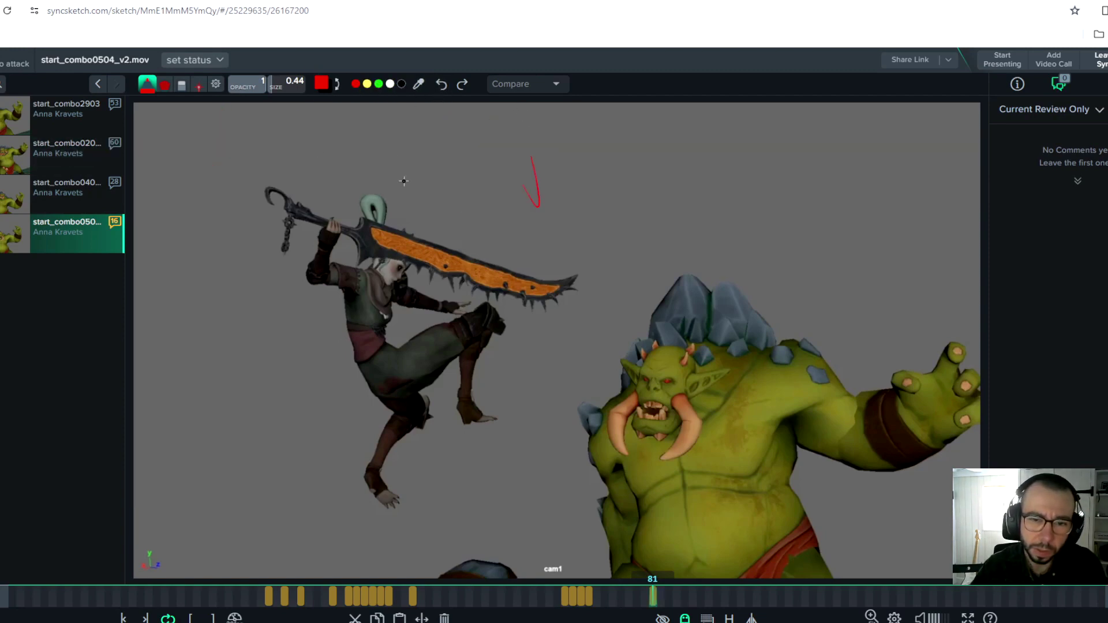
left_click_drag(292, 146, 510, 200)
left_click_drag(398, 185, 349, 187)
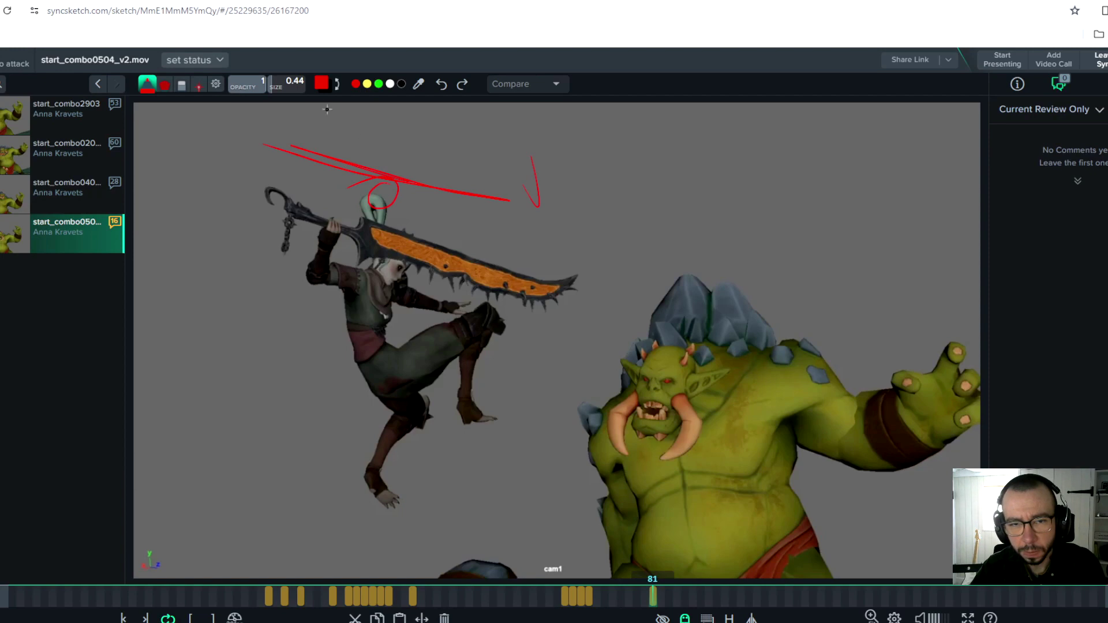
left_click(440, 85)
left_click(440, 84)
left_click(440, 84)
left_click(441, 85)
left_click(440, 85)
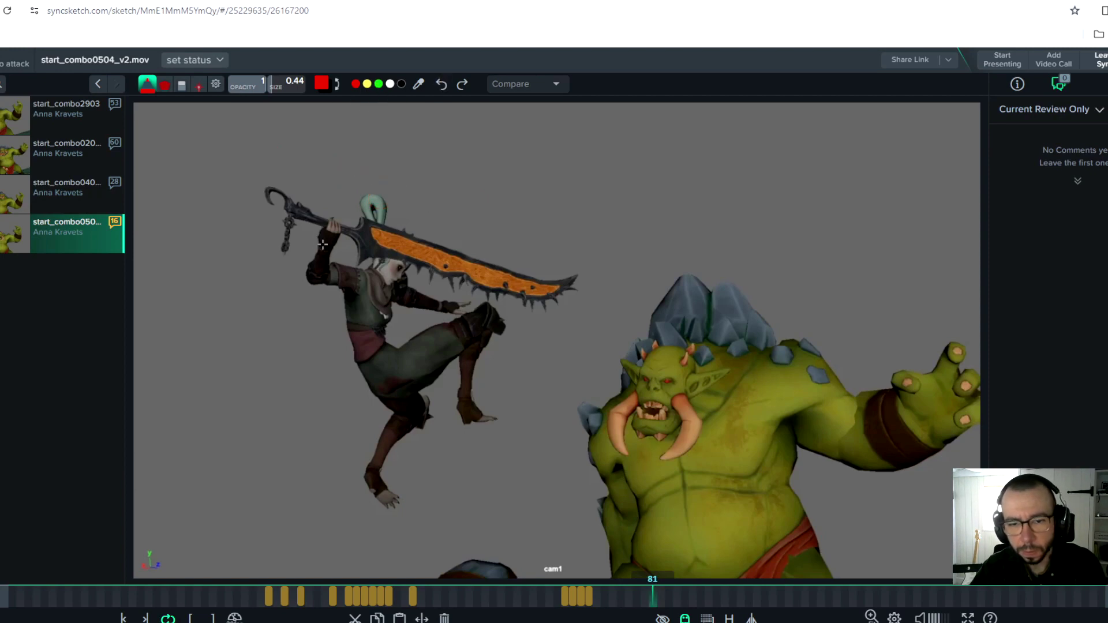
Recheck the frames around 81, then try a red line along the swordswoman's arms on frame 81 and delete it
key("Left")
key("Right")
key("Right")
key("Right")
key("Left")
key("Left")
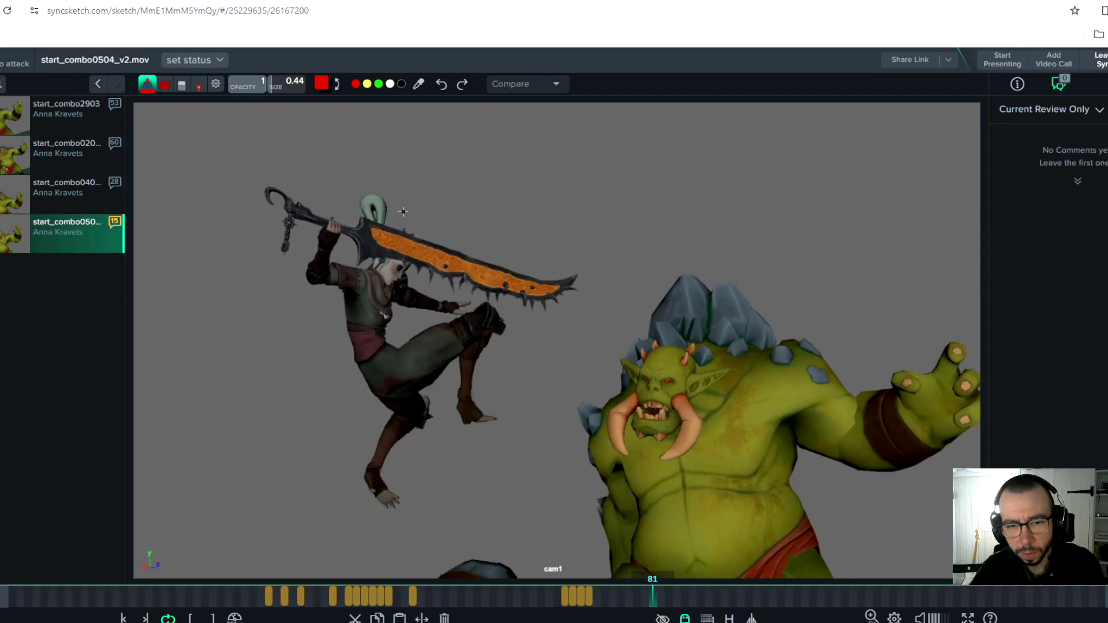
mouse_move(333, 223)
left_mouse_down()
mouse_move(316, 265)
mouse_move(412, 298)
mouse_move(314, 265)
mouse_move(331, 220)
mouse_move(315, 265)
left_mouse_up()
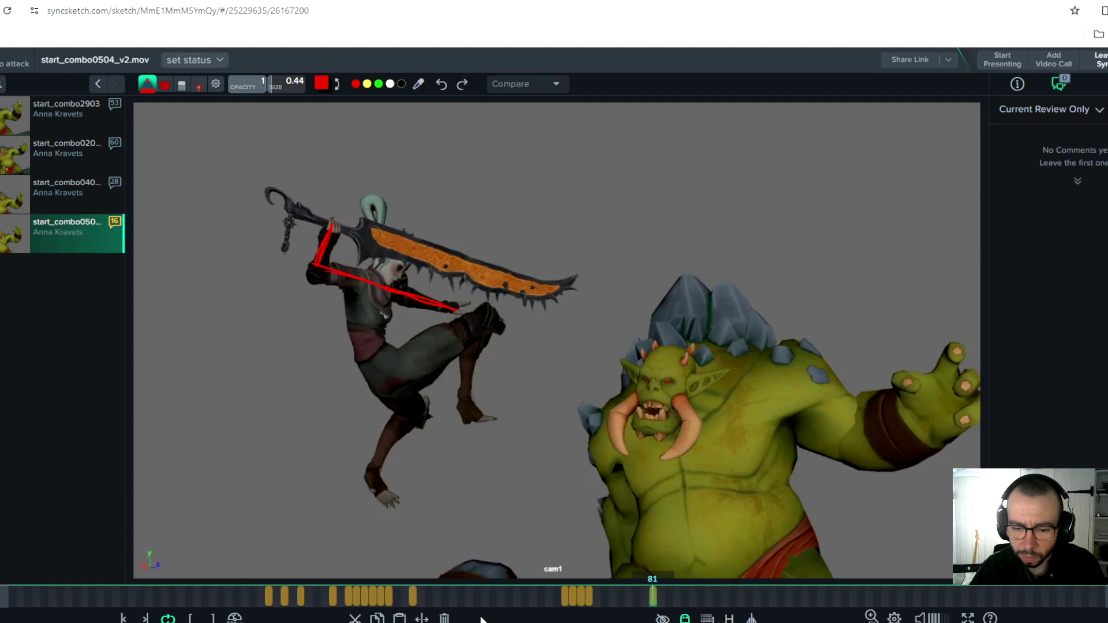
left_click(445, 618)
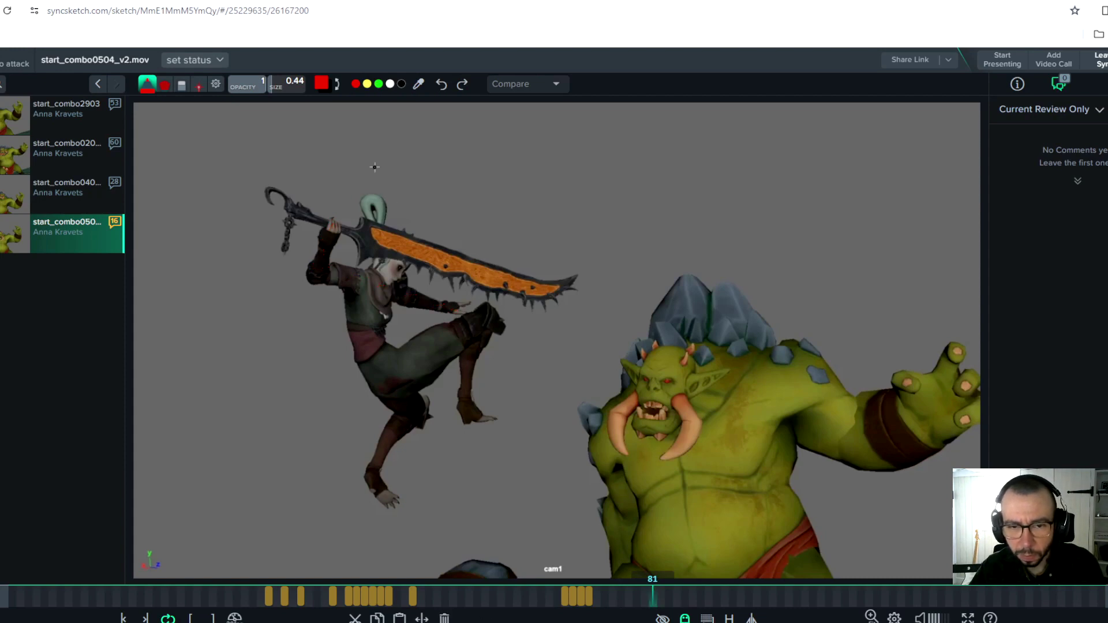
Sketch a raised head, curved torso, lifted sword arm and higher diagonal sword in red over the swordswoman on frame 81
mouse_move(395, 206)
left_mouse_down()
mouse_move(369, 223)
mouse_move(386, 234)
mouse_move(365, 335)
left_mouse_up()
left_click_drag(352, 278, 385, 363)
left_click_drag(377, 255, 409, 356)
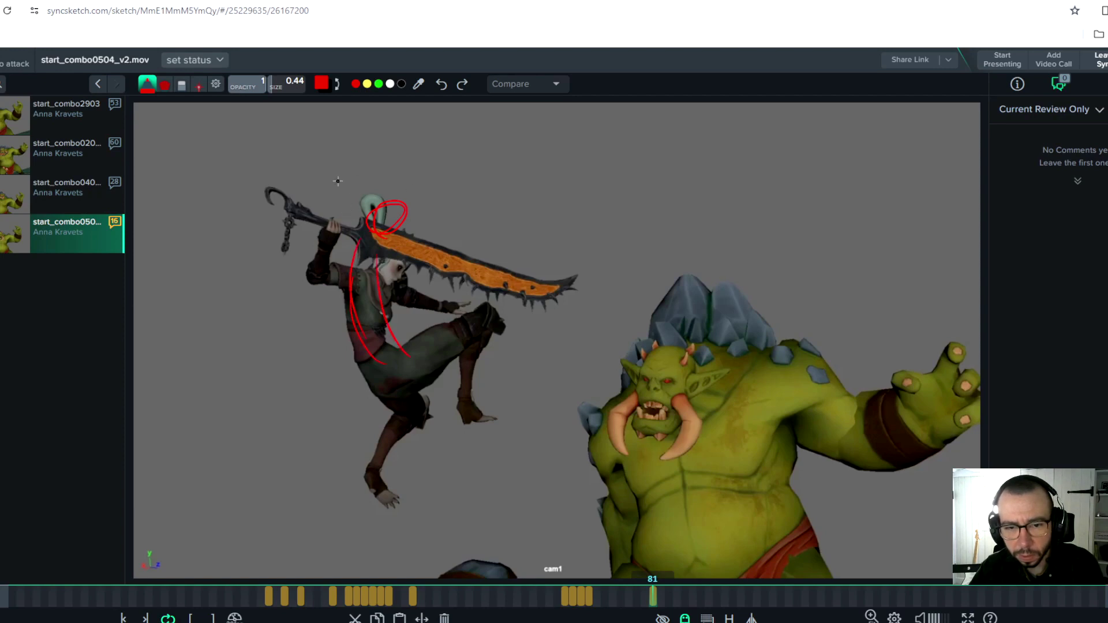
mouse_move(321, 199)
left_mouse_down()
mouse_move(385, 154)
mouse_move(346, 245)
left_mouse_up()
left_click_drag(386, 162, 345, 219)
left_click_drag(307, 125, 568, 247)
mouse_move(376, 157)
left_mouse_down()
mouse_move(391, 158)
mouse_move(388, 179)
left_mouse_up()
mouse_move(413, 143)
left_mouse_down()
mouse_move(529, 202)
mouse_move(577, 271)
left_mouse_up()
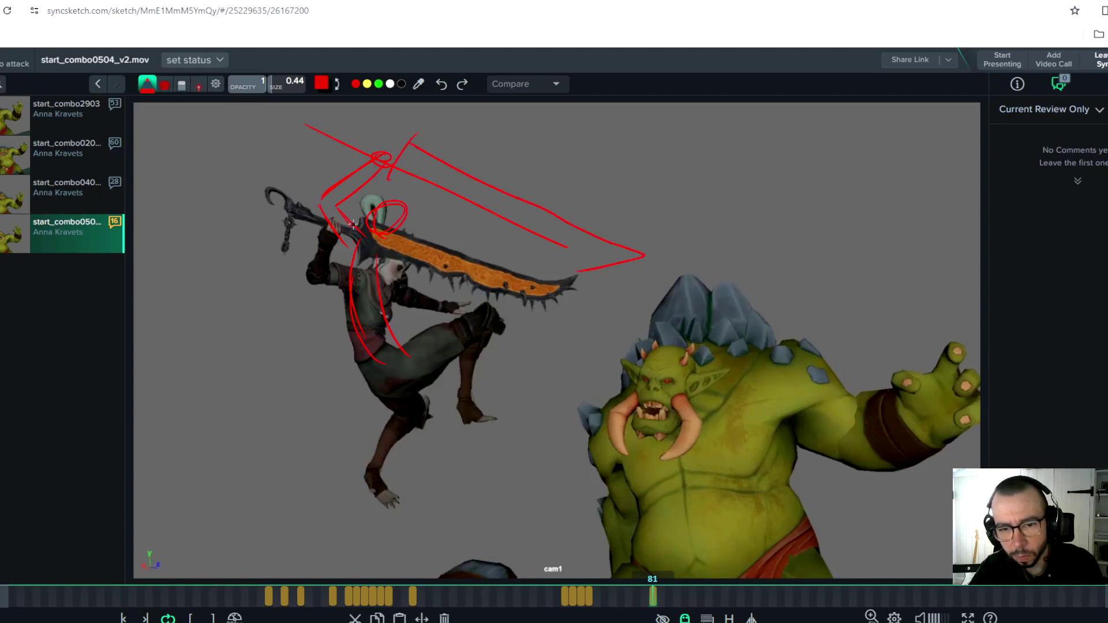
Add the outstretched front arm, raised bent leg and straighter supporting leg with its foot to the red pose sketch on frame 81
mouse_move(395, 246)
left_mouse_down()
mouse_move(466, 242)
mouse_move(436, 261)
mouse_move(352, 262)
mouse_move(380, 333)
mouse_move(471, 318)
mouse_move(461, 417)
left_mouse_up()
left_click_drag(447, 336, 465, 420)
left_click_drag(381, 374, 399, 449)
left_click_drag(367, 355, 381, 501)
left_click_drag(417, 382, 381, 503)
mouse_move(406, 459)
left_mouse_down()
mouse_move(394, 489)
mouse_move(401, 506)
left_mouse_up()
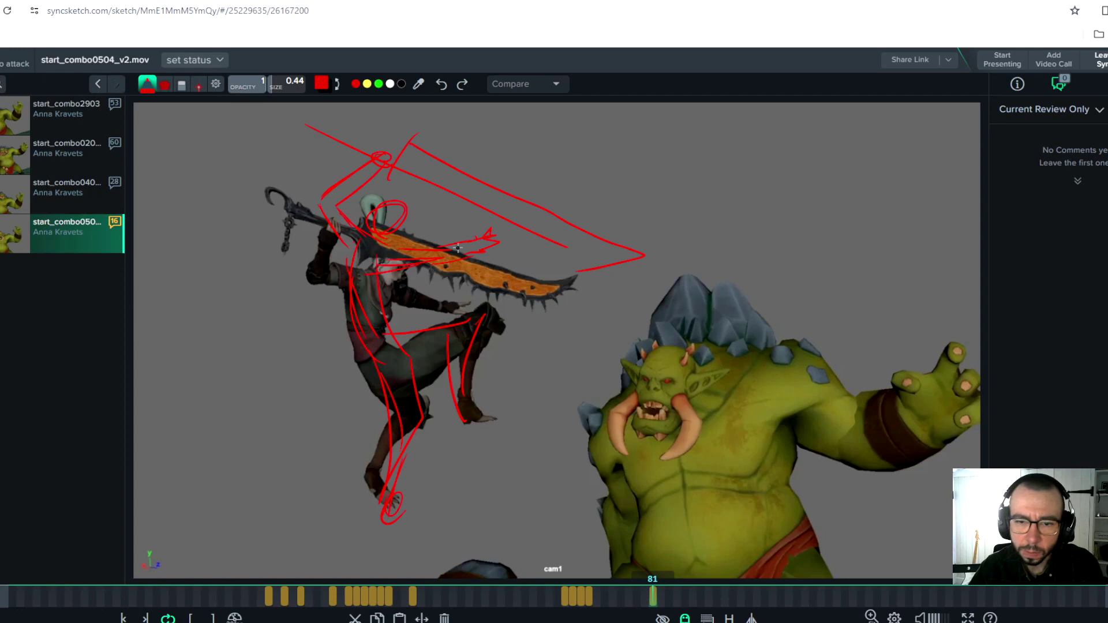
Switch the brush to yellow and hatch the empty spaces around the sketched head and beneath the outstretched arm on frame 81
left_click(379, 85)
left_click(368, 84)
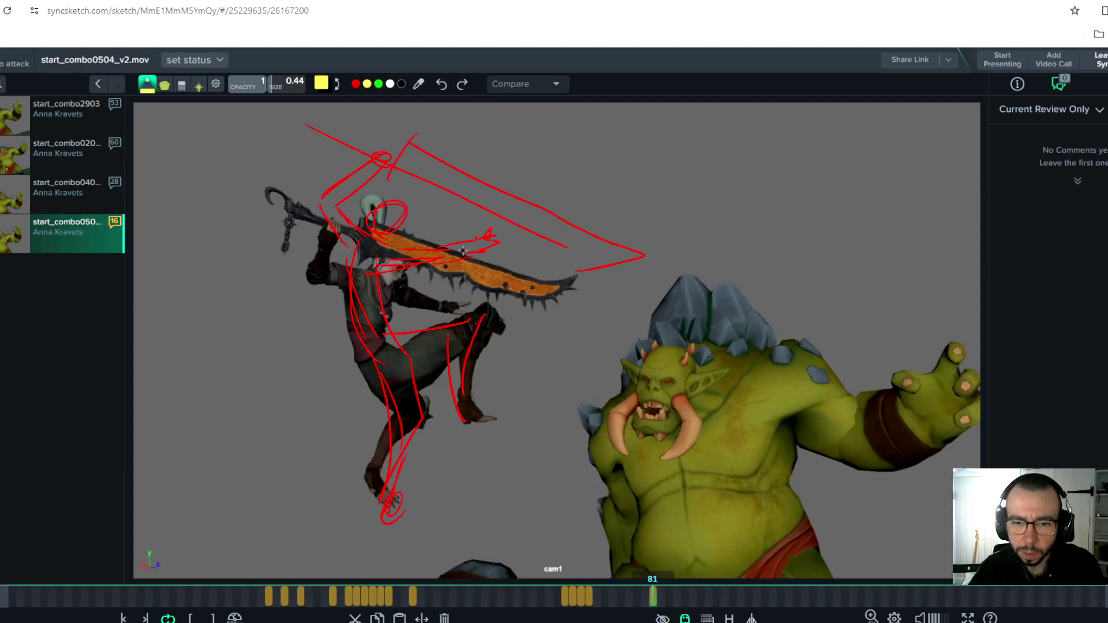
left_click_drag(448, 199, 411, 236)
left_click_drag(381, 187, 354, 215)
mouse_move(382, 277)
left_mouse_down()
mouse_move(411, 312)
mouse_move(471, 301)
left_mouse_up()
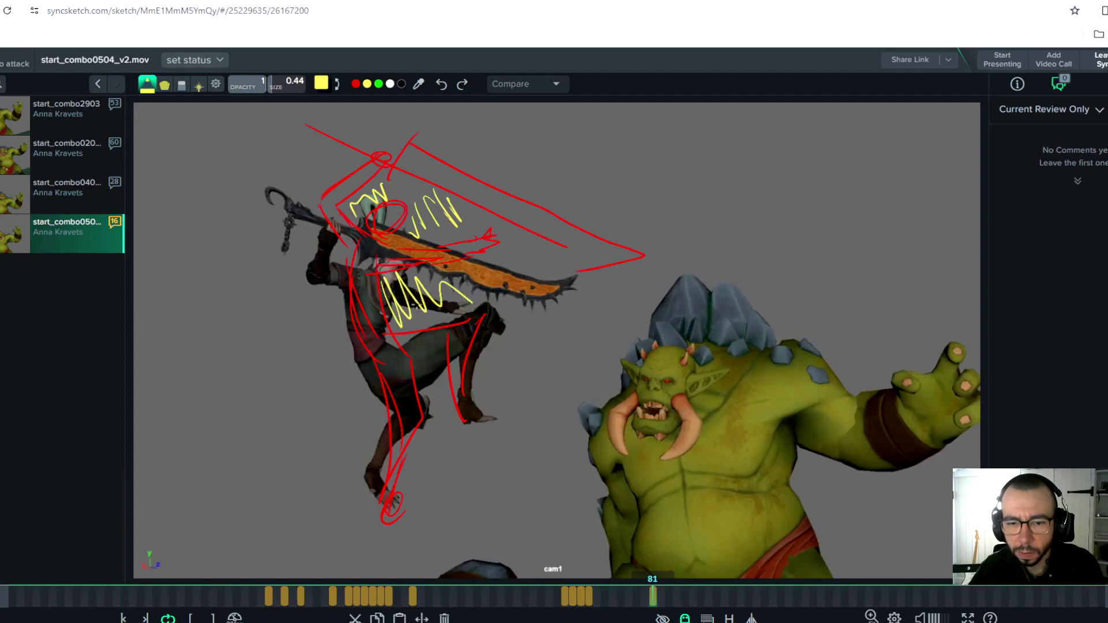
left_click_drag(390, 194, 425, 198)
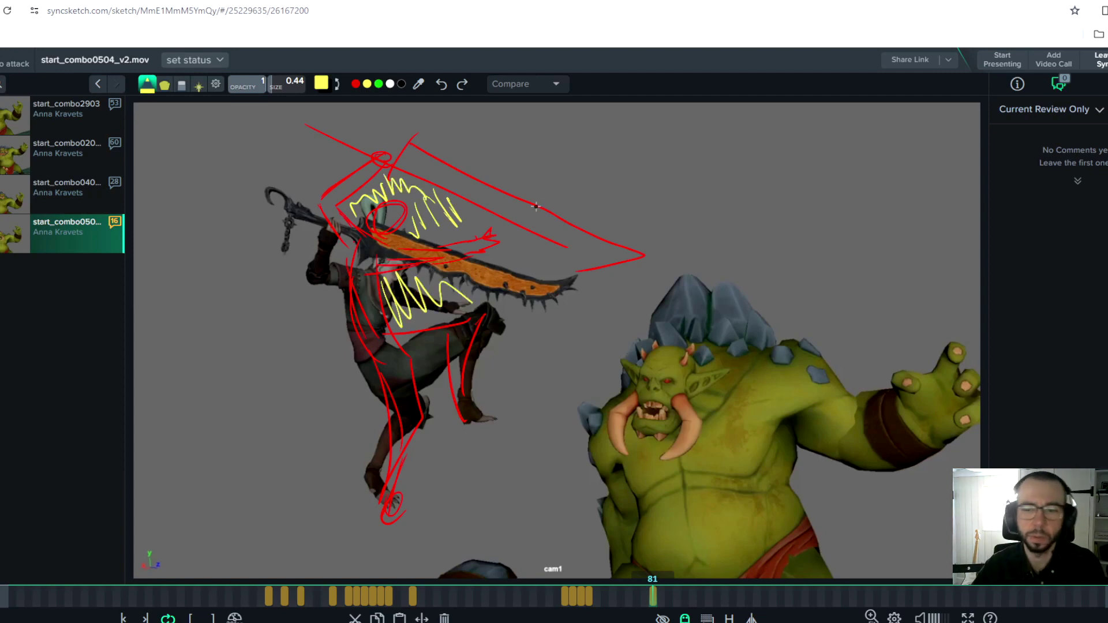
Draw a green arrow on frame 81 running diagonally through the sword and ending at the ogre's head
left_click(378, 84)
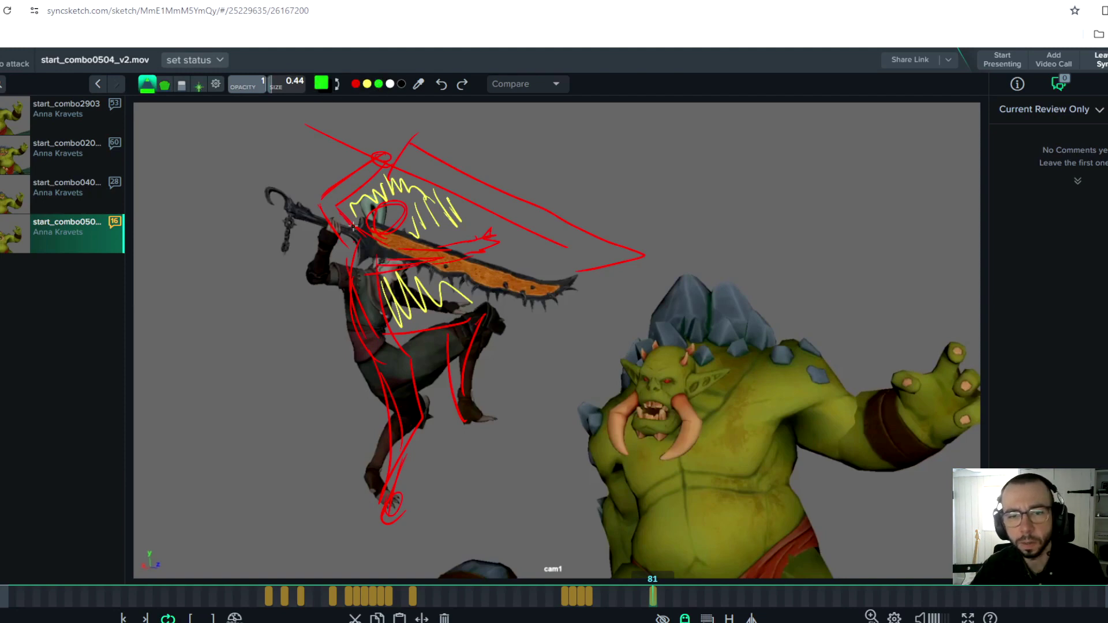
mouse_move(166, 122)
left_mouse_down()
mouse_move(495, 291)
mouse_move(628, 342)
mouse_move(565, 335)
left_mouse_up()
left_click_drag(626, 341, 585, 317)
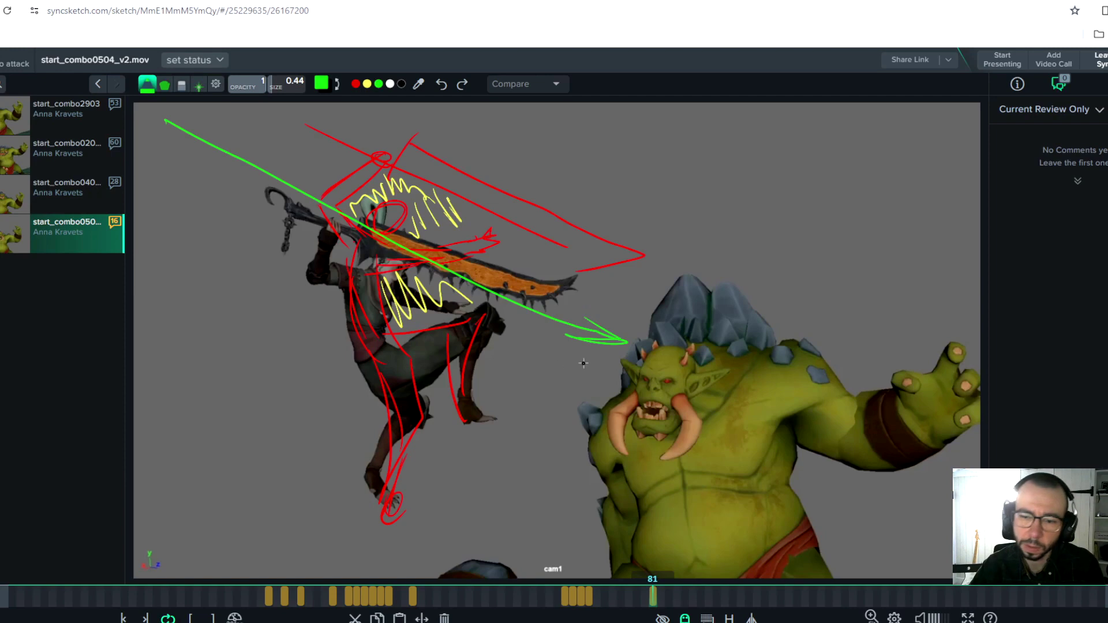
Switch the brush to white and draw a rule-of-thirds grid of two vertical and two horizontal lines across frame 81
left_click(356, 84)
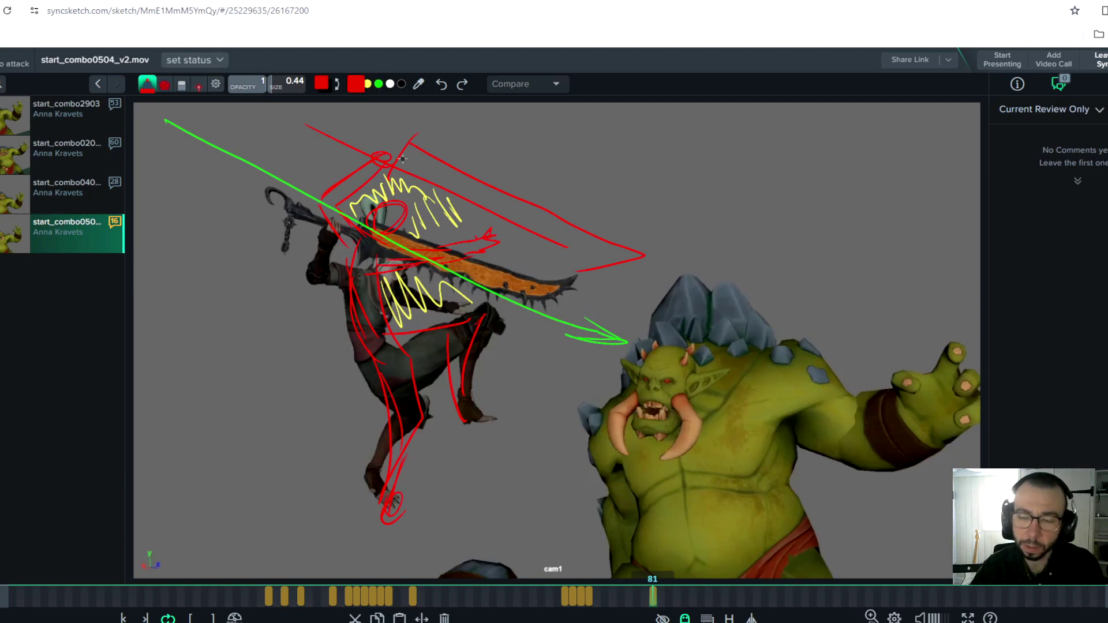
left_click(378, 86)
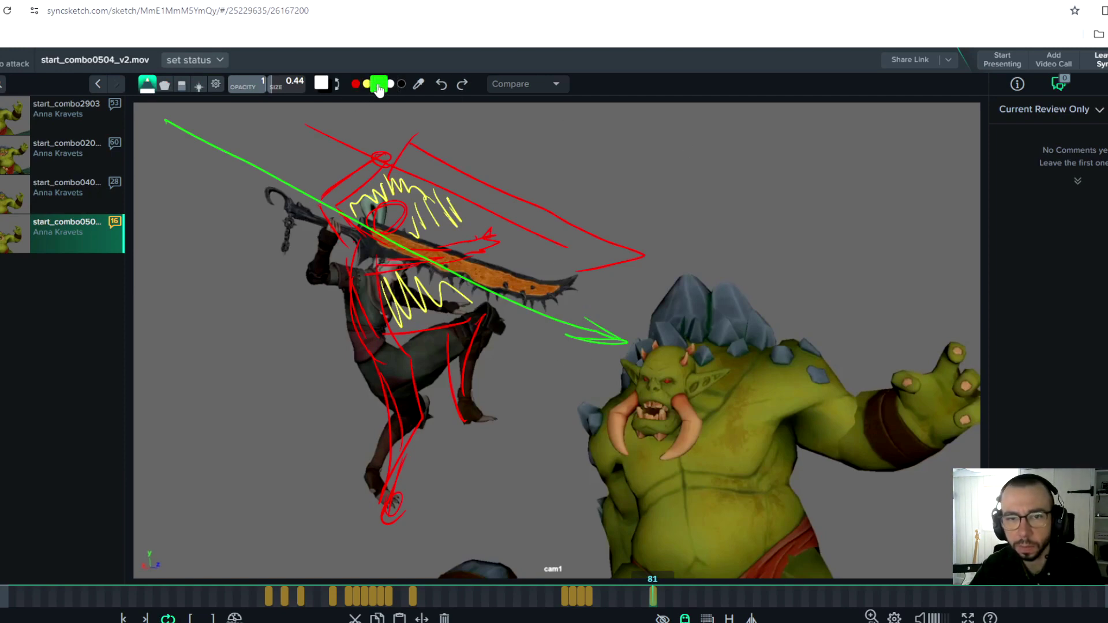
left_click(367, 84)
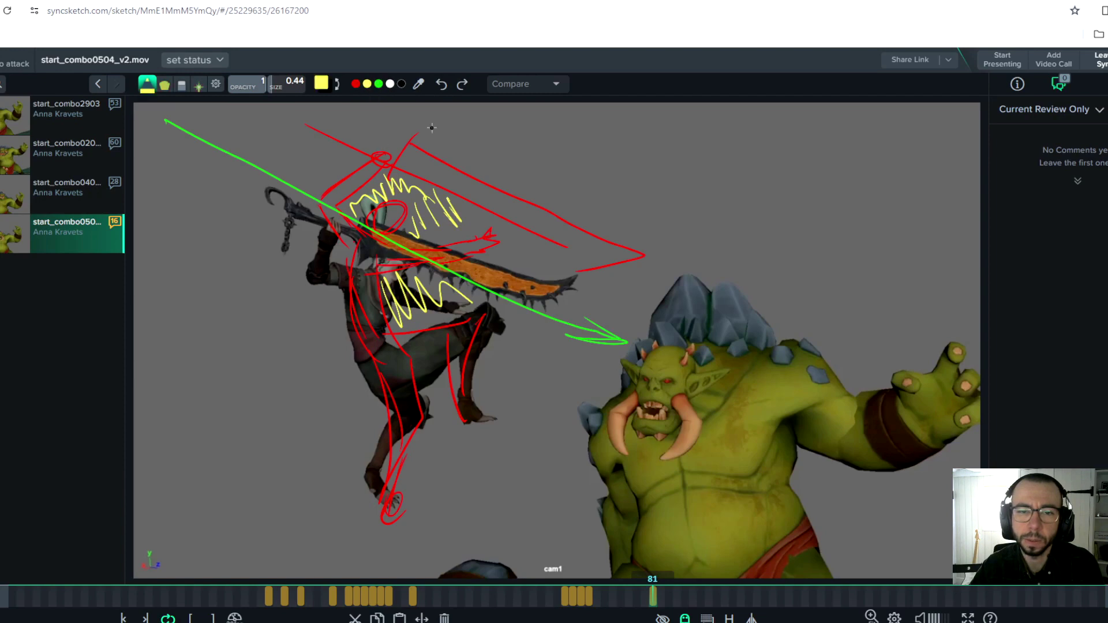
left_click(390, 84)
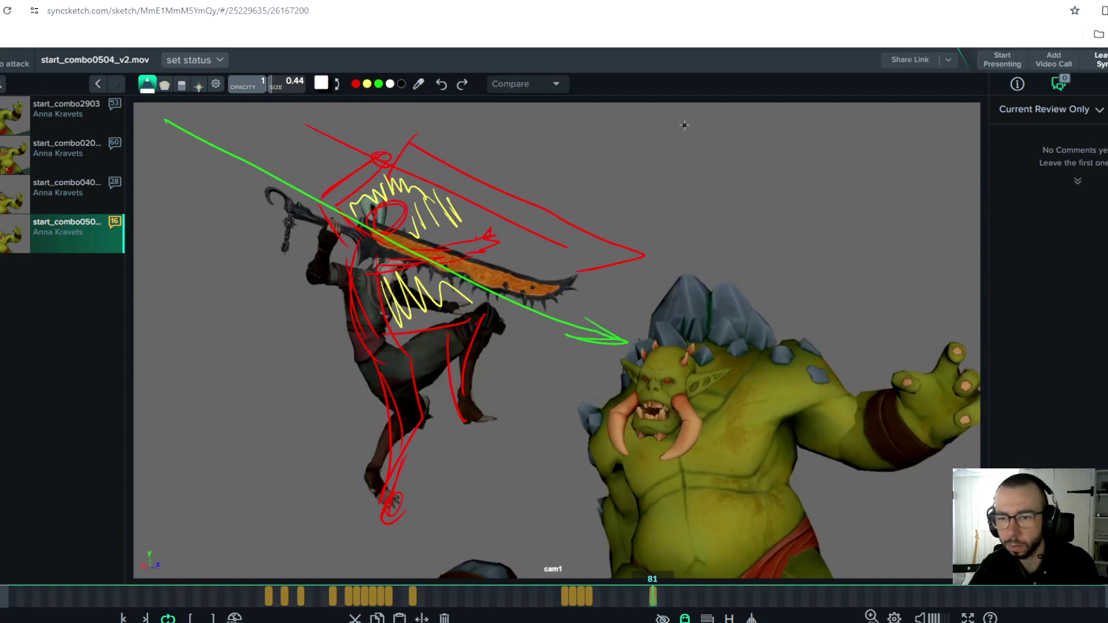
left_click_drag(697, 118, 743, 577)
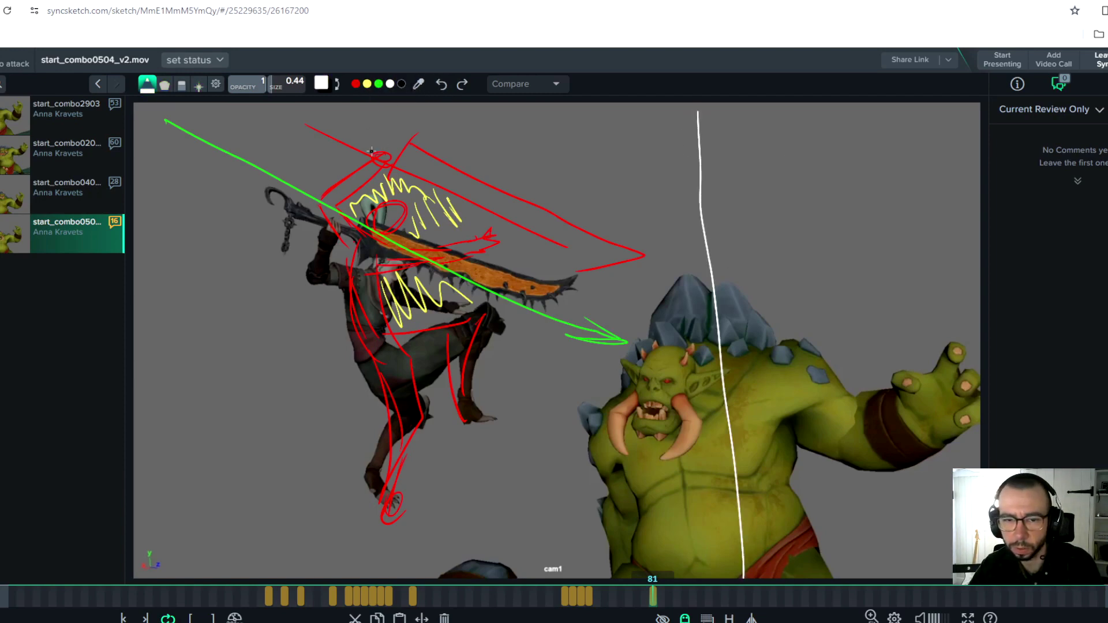
left_click_drag(358, 115, 337, 577)
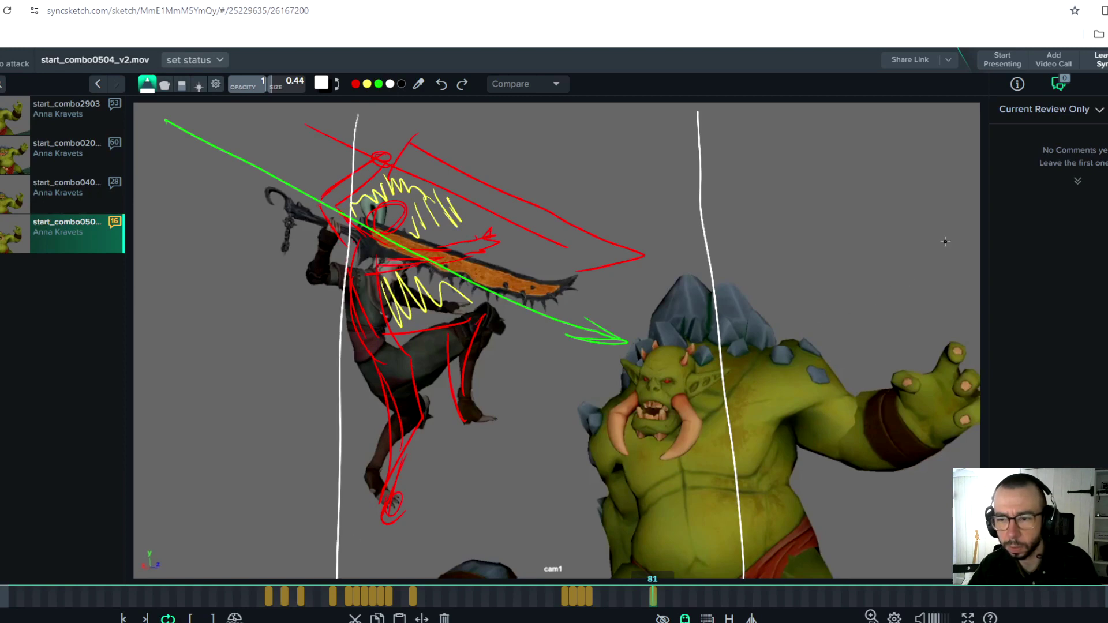
mouse_move(968, 219)
left_mouse_down()
mouse_move(367, 211)
mouse_move(133, 237)
left_mouse_up()
left_click_drag(940, 443, 133, 468)
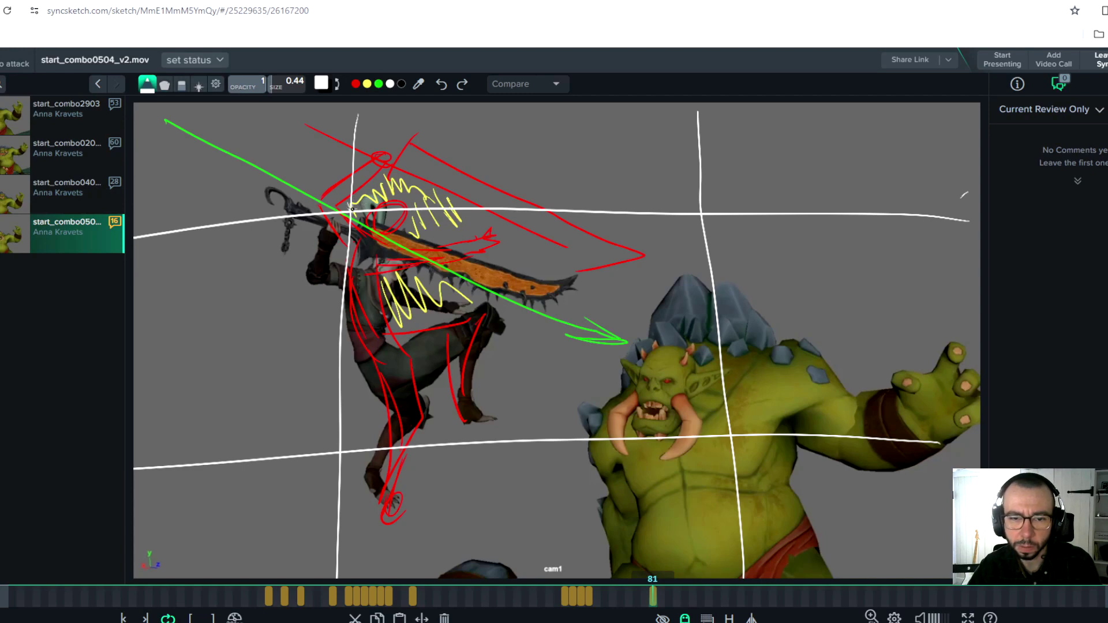
Mark dashed white circles around the grid intersections at the swordswoman's head and the ogre's chest, and switch the brush back to red
left_click_drag(326, 269, 341, 272)
left_click_drag(404, 244, 407, 240)
left_click(732, 367)
left_click_drag(701, 367, 698, 370)
left_click_drag(682, 391, 675, 424)
left_click_drag(680, 439, 684, 447)
left_click_drag(701, 465, 774, 466)
left_click_drag(792, 459, 799, 453)
left_click_drag(806, 437, 807, 428)
left_click_drag(802, 404, 779, 374)
left_click(741, 355)
left_click(687, 368)
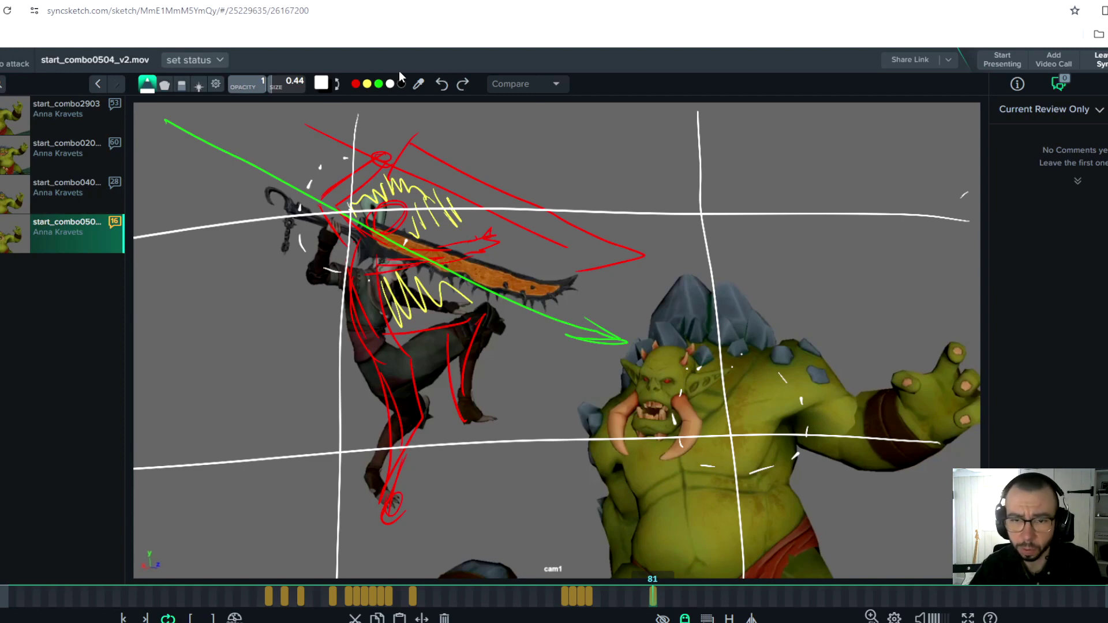
left_click(356, 85)
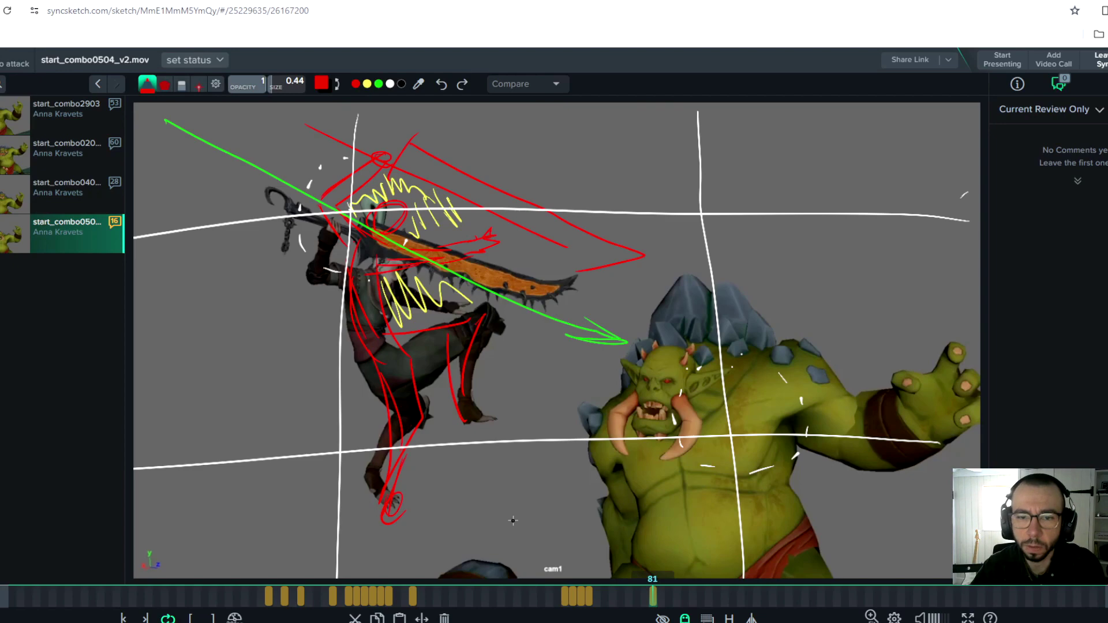
Step back through the frames to 73, replay the animation and return to frame 81
key("Right")
key("Right")
key("Right")
key("Left")
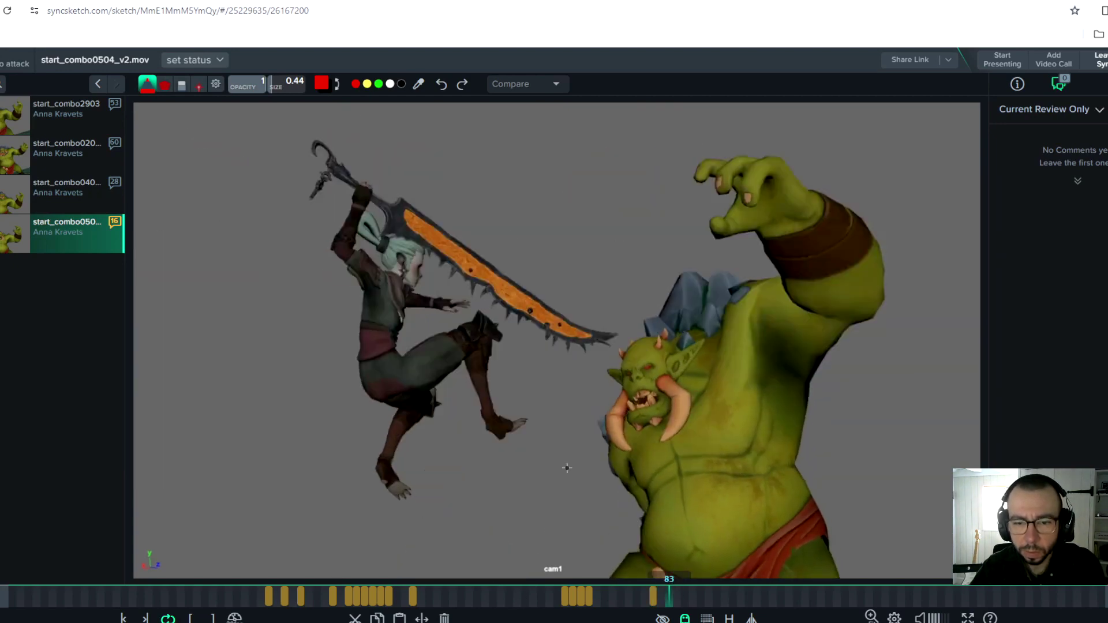
key("Left")
key("Left")
key("Left")
key("Left")
key("Left")
key("Left")
key("Left")
key("Left")
key("Left")
key("Left")
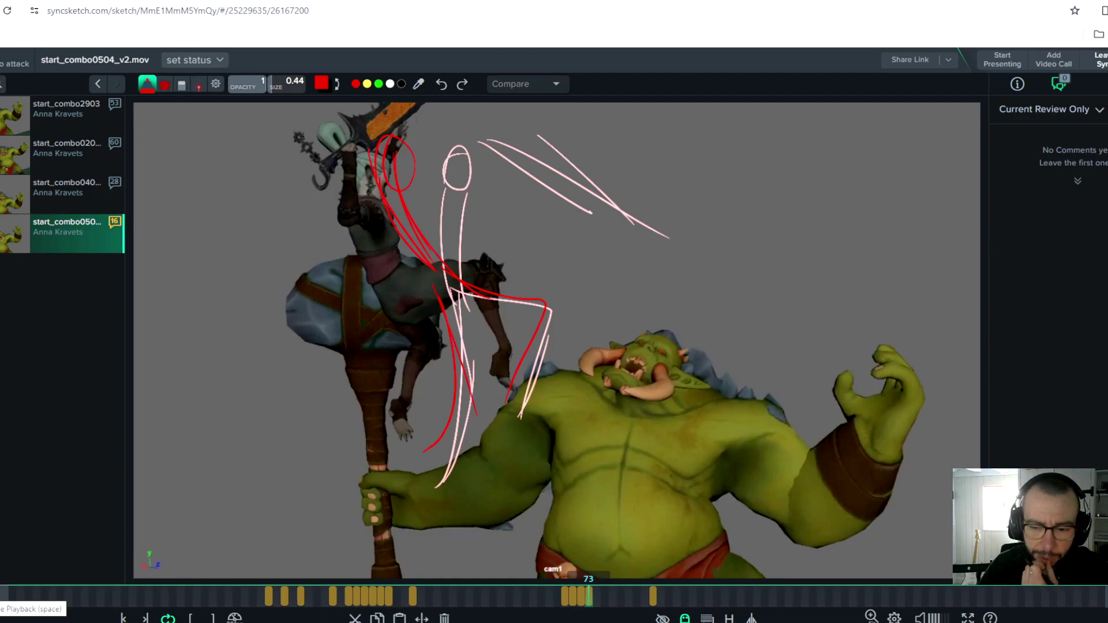
key("space")
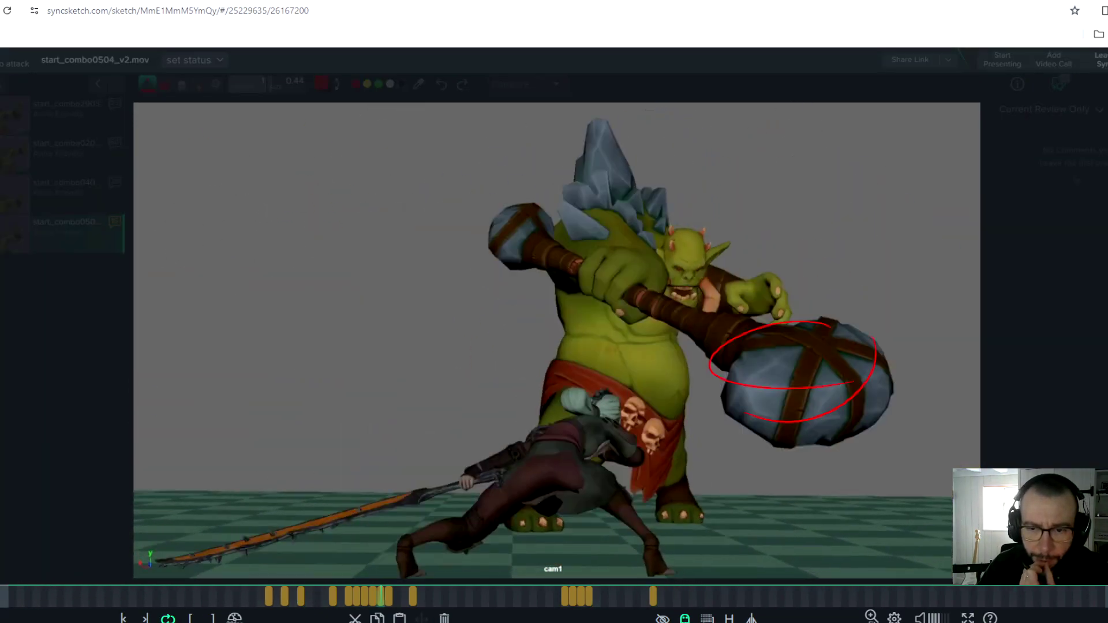
key("space")
mouse_move(566, 590)
left_mouse_down()
mouse_move(728, 584)
mouse_move(646, 583)
mouse_move(672, 581)
mouse_move(654, 580)
left_mouse_up()
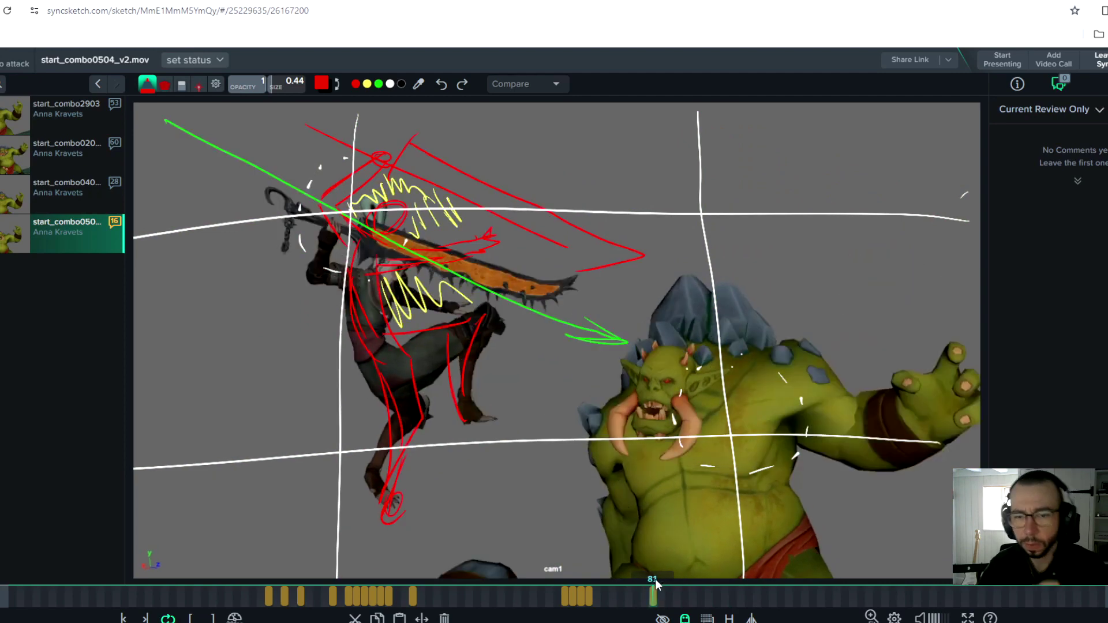
Compare the frames around 81 up to frame 85 to examine the sword throw, finishing on frame 81
key("Right")
key("Right")
key("Right")
key("Left")
key("Left")
key("Left")
key("Left")
key("Right")
key("Right")
key("Right")
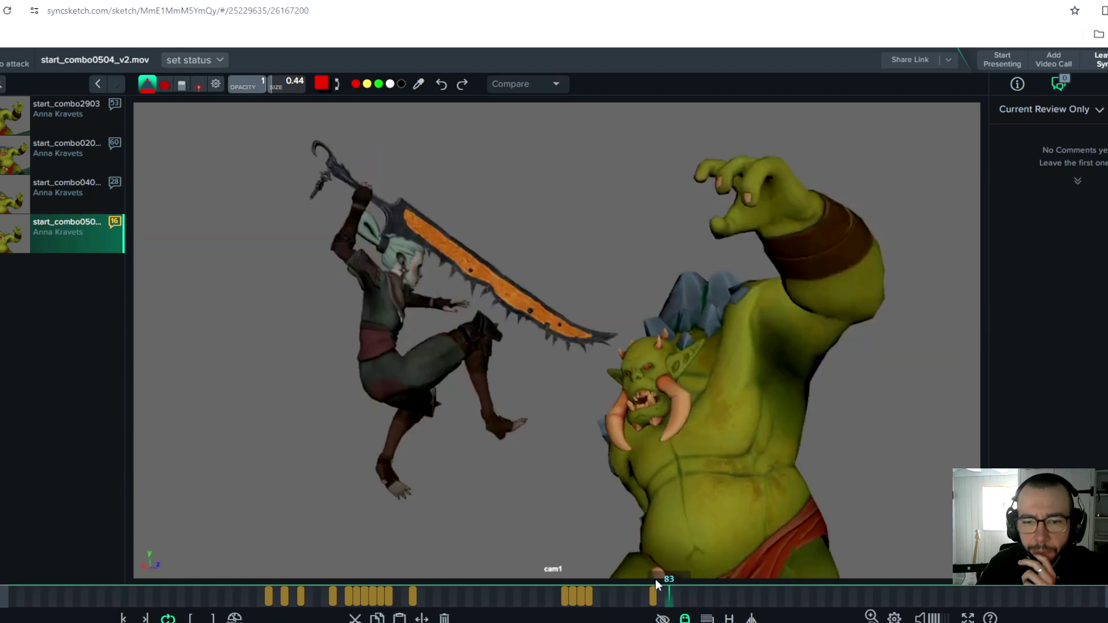
key("Right")
key("Right")
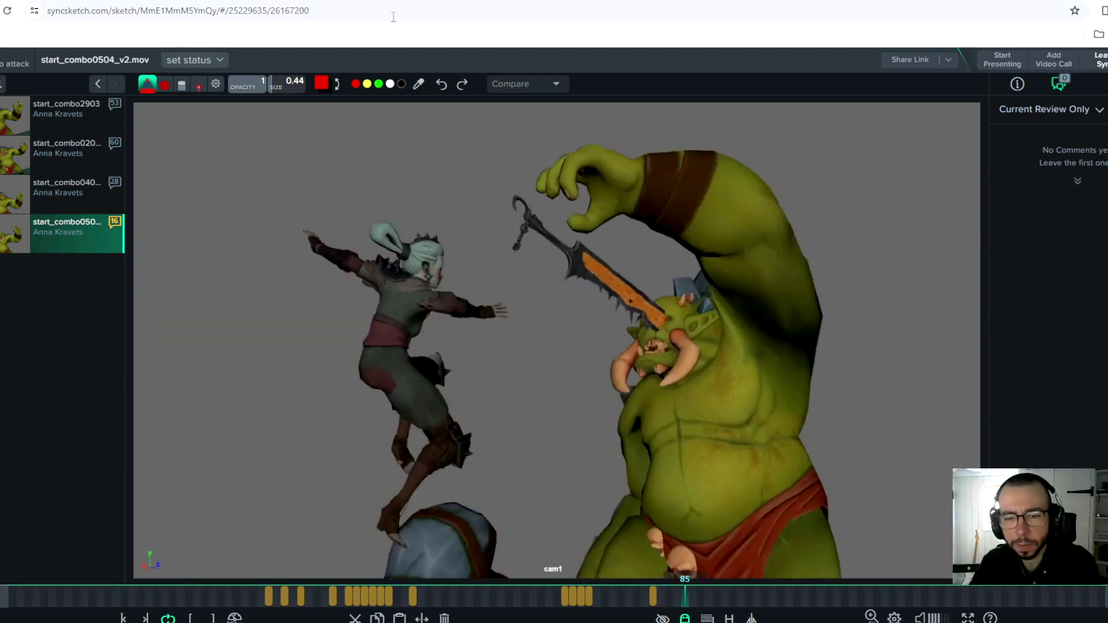
key("Left")
key("Left")
key("Left")
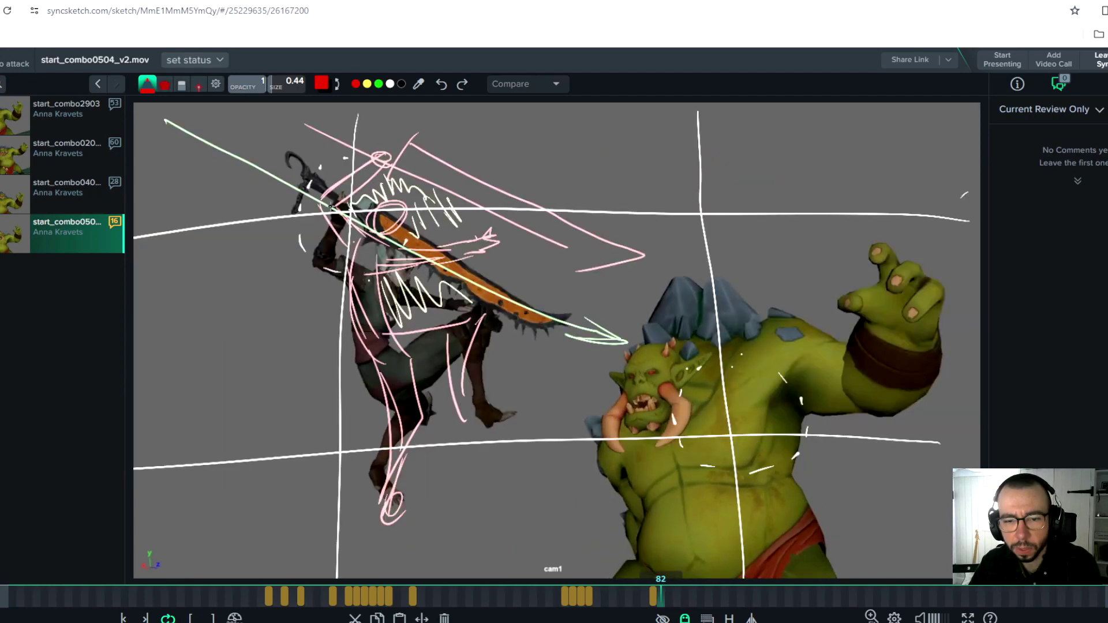
key("Left")
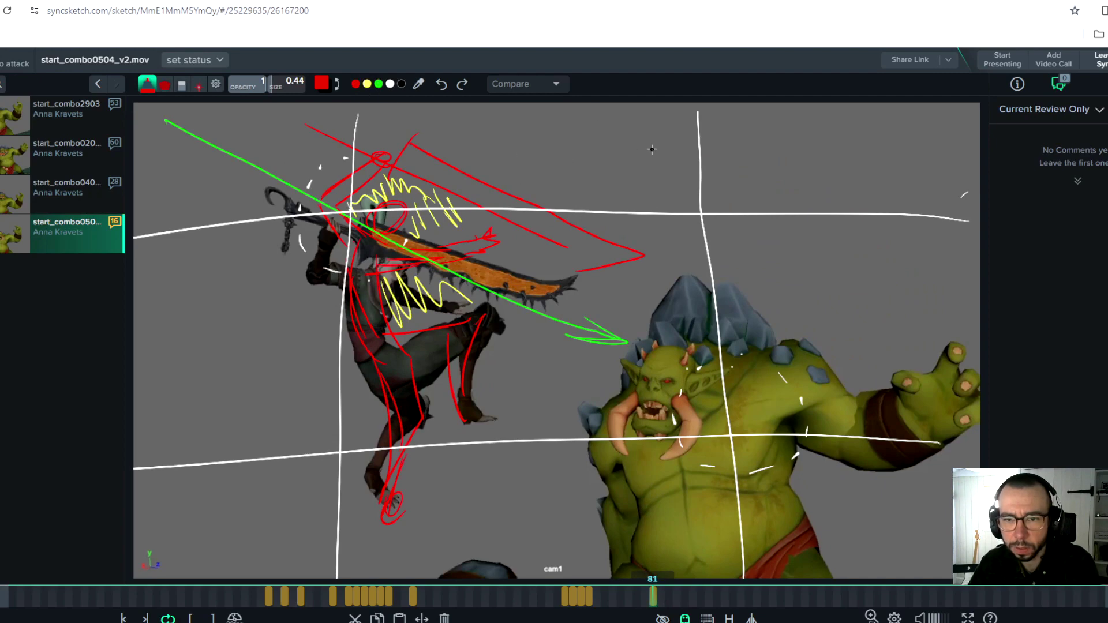
Draw a red V-shaped check mark above the characters on each of frames 81, 83, 84 and 85
mouse_move(729, 130)
left_mouse_down()
mouse_move(768, 114)
mouse_move(729, 136)
mouse_move(747, 180)
left_mouse_up()
key("Right")
key("Right")
mouse_move(484, 124)
left_mouse_down()
mouse_move(513, 186)
mouse_move(529, 123)
mouse_move(511, 188)
left_mouse_up()
key("Right")
mouse_move(484, 137)
left_mouse_down()
mouse_move(512, 186)
mouse_move(527, 124)
mouse_move(514, 188)
mouse_move(526, 126)
left_mouse_up()
key("Right")
Handwrite "Strike" in red above the characters on frame 86
key("Right")
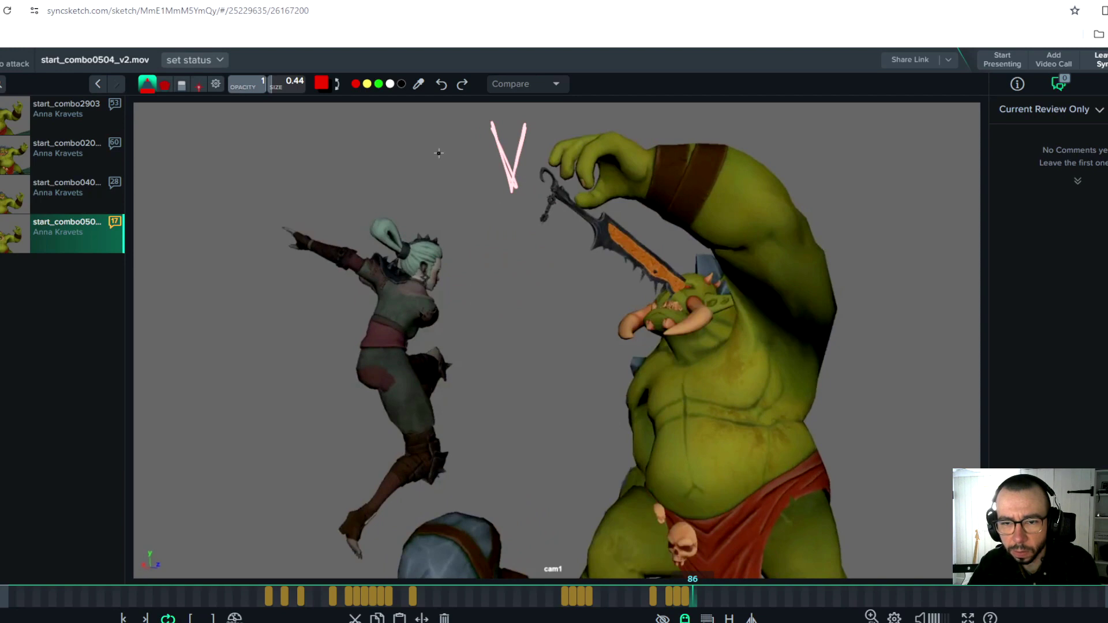
mouse_move(441, 151)
left_mouse_down()
mouse_move(428, 191)
mouse_move(459, 188)
left_mouse_up()
mouse_move(448, 172)
left_mouse_down()
mouse_move(472, 163)
mouse_move(479, 188)
left_mouse_up()
mouse_move(479, 162)
left_mouse_down()
mouse_move(501, 184)
mouse_move(523, 155)
mouse_move(540, 179)
left_mouse_up()
left_click_drag(545, 170, 572, 177)
Flip through the marked frames up to 87 to examine the timing from the held sword pose to the strike
key("Left")
key("Right")
key("Right")
key("Left")
key("Left")
key("Left")
key("Left")
key("Left")
key("Left")
key("Right")
key("Right")
key("Right")
key("Right")
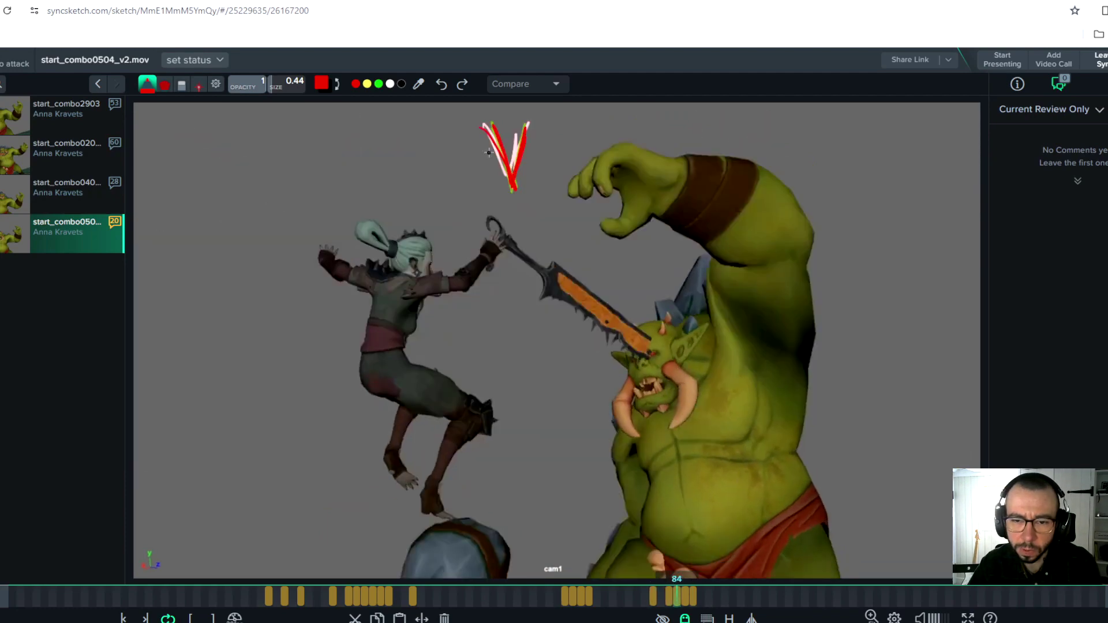
key("Right")
key("Right")
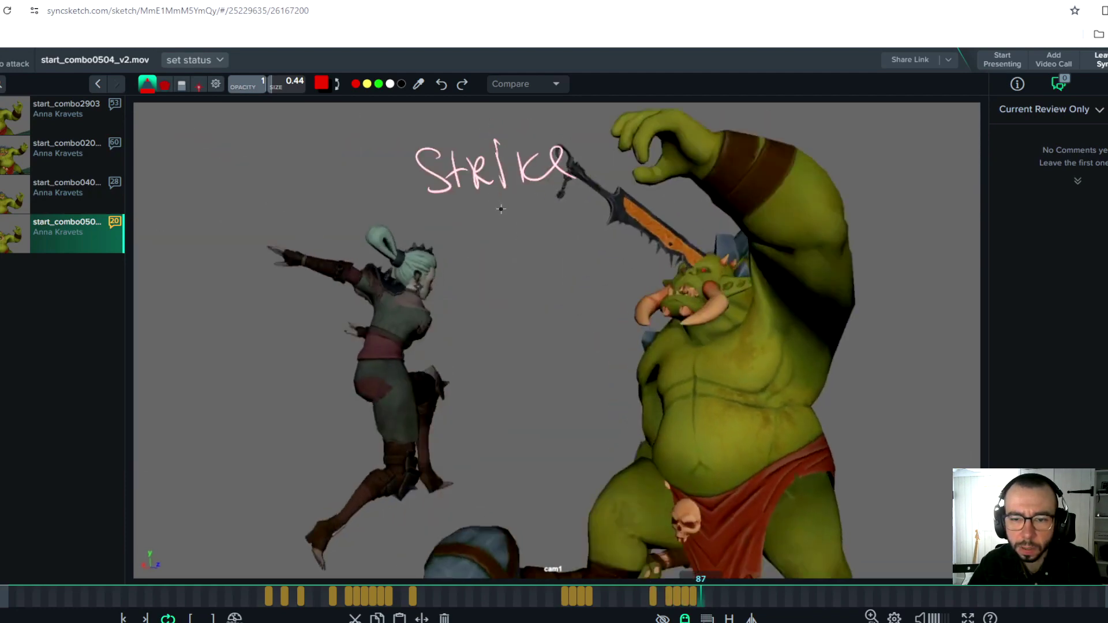
Step back to frame 71 and play the animation to examine the leap and sword throw in motion
key("Left")
key("Left")
key("Left")
key("Left")
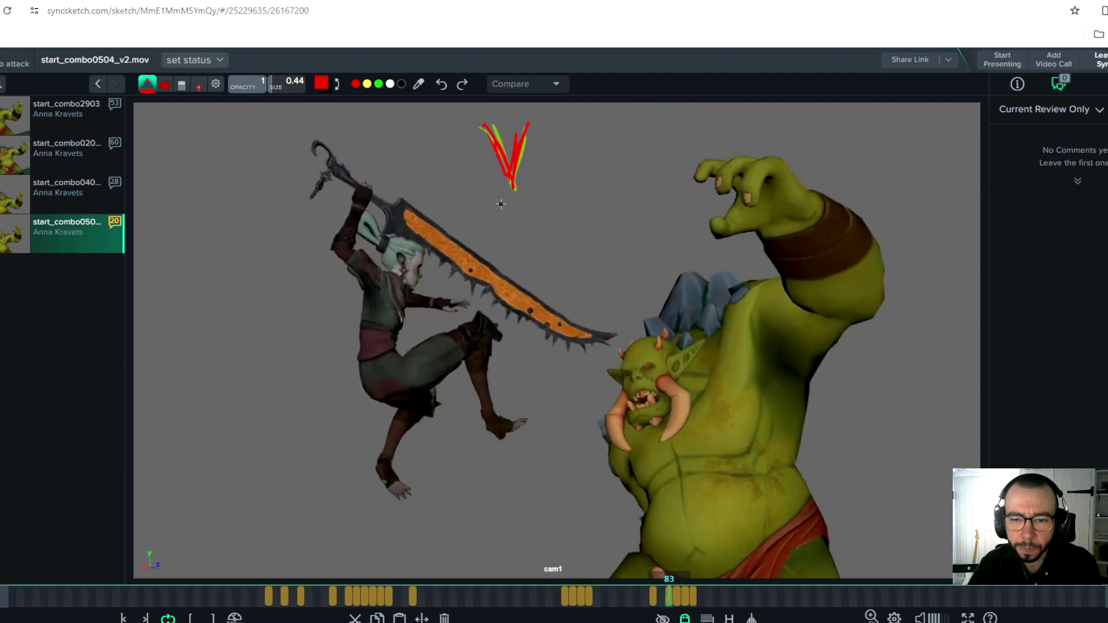
key("Left")
key("Left")
key("Left")
key("Left")
key("Left")
key("Left")
key("Left")
key("Left")
key("Left")
key("Left")
key("Left")
key("Left")
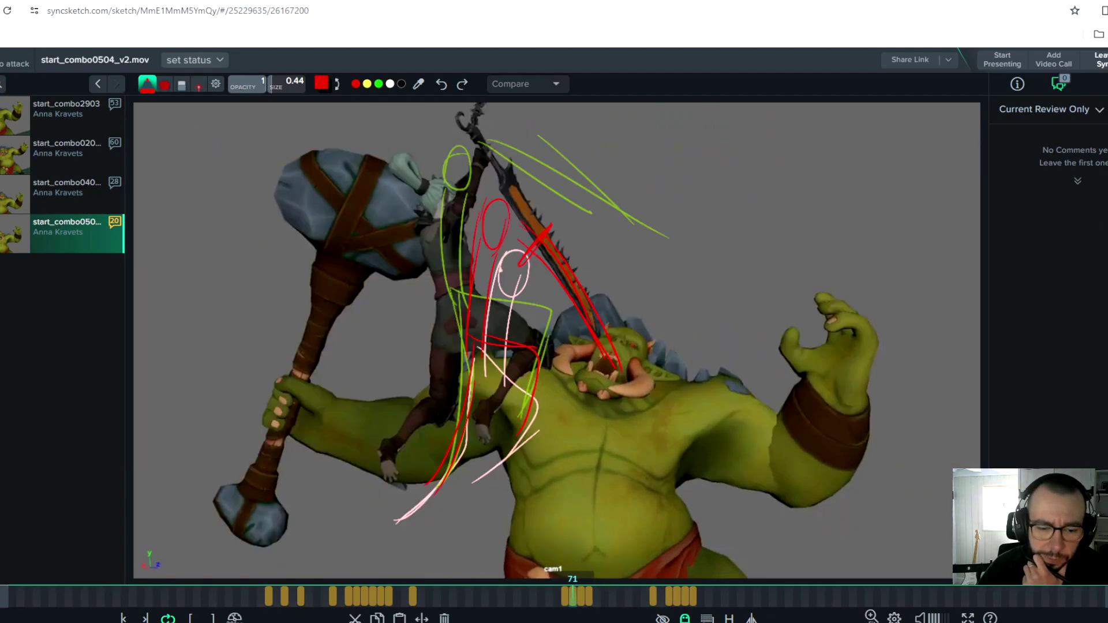
key("space")
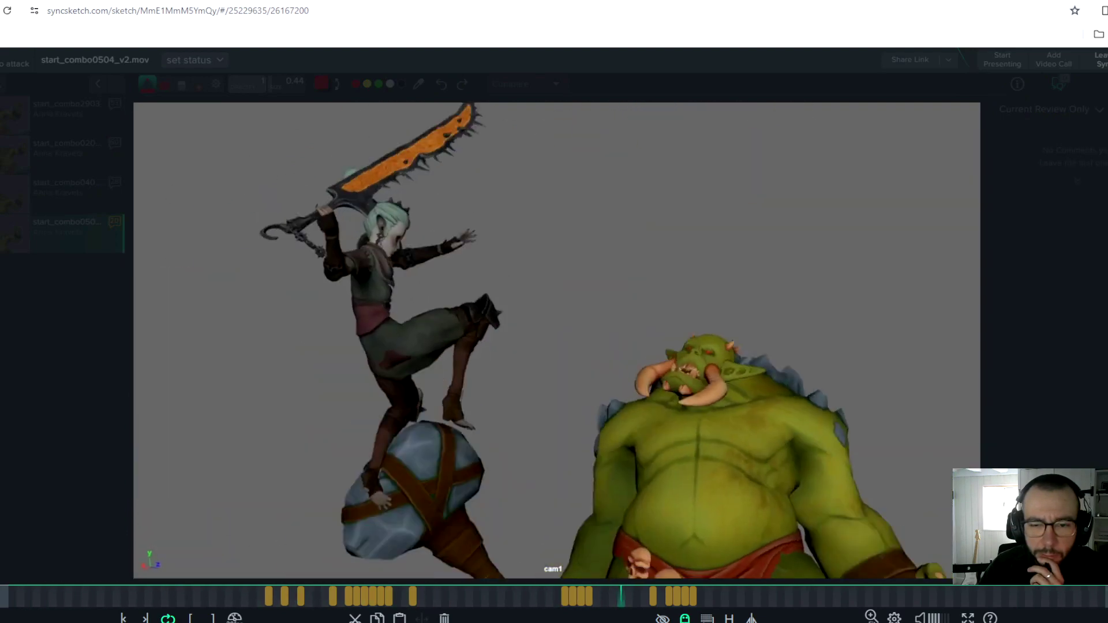
key("space")
Go to frame 87 and handwrite "Hit" in red between the swordswoman and the ogre
left_click_drag(604, 598, 704, 587)
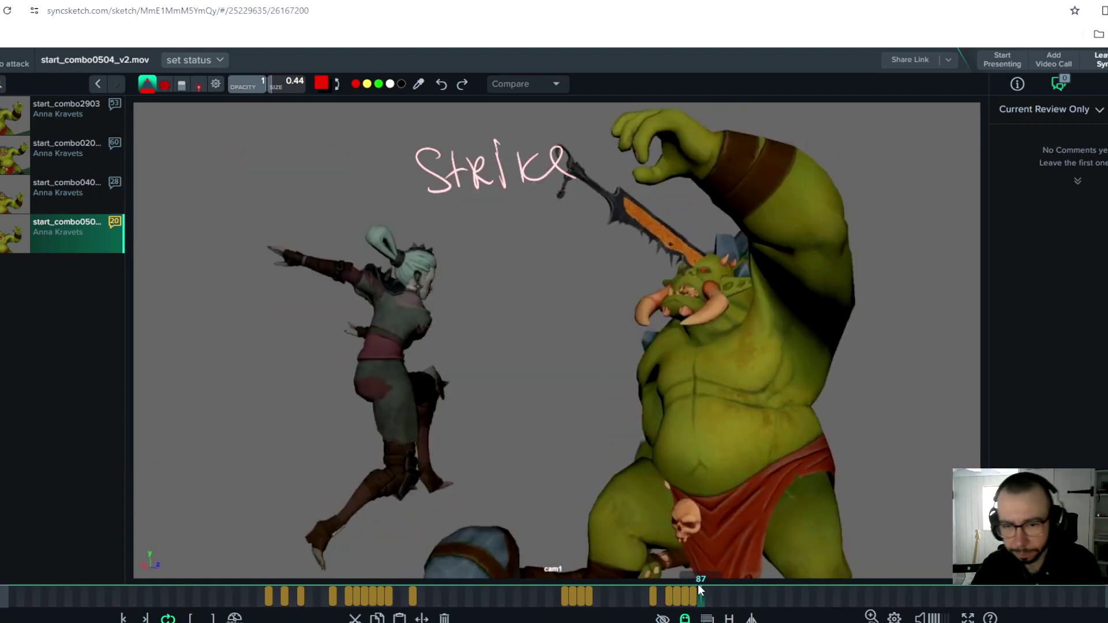
mouse_move(511, 189)
left_mouse_down()
mouse_move(507, 236)
mouse_move(523, 237)
left_mouse_up()
left_click_drag(535, 205, 537, 229)
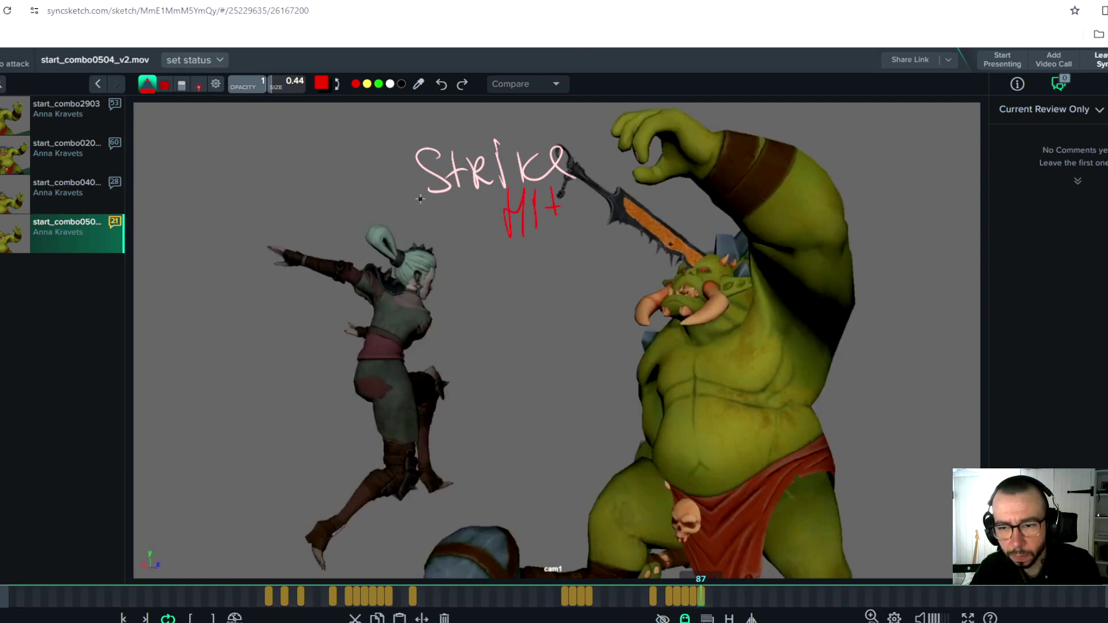
Recheck the frames between 82 and 87 to compare the held sword pose with the hit
key("Left")
key("Left")
key("Left")
key("Left")
key("Left")
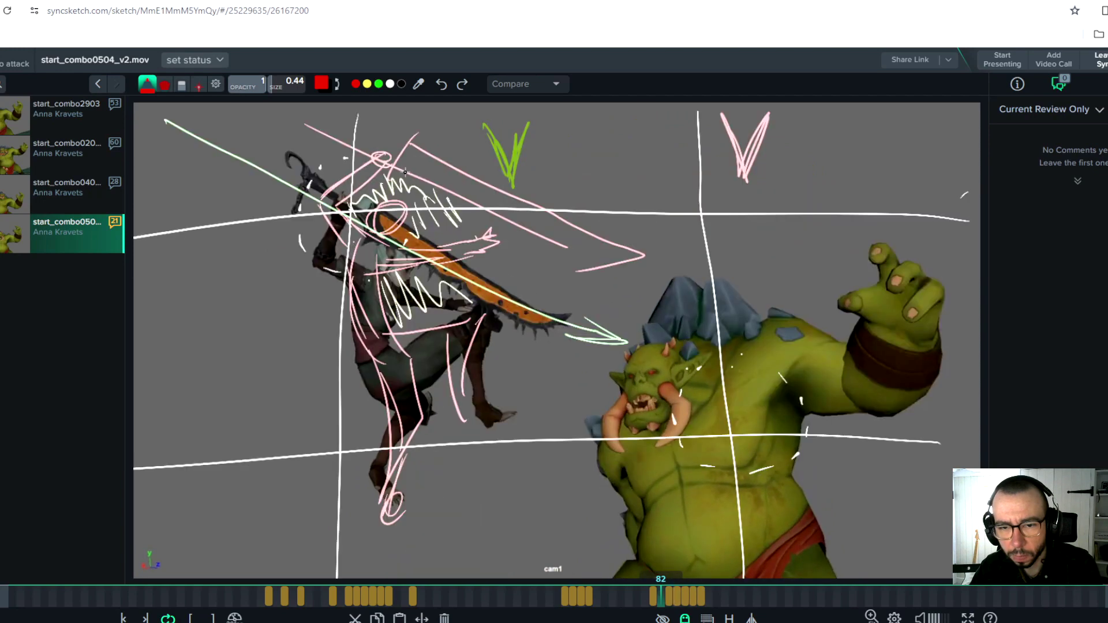
key("Right")
key("Right")
key("Right")
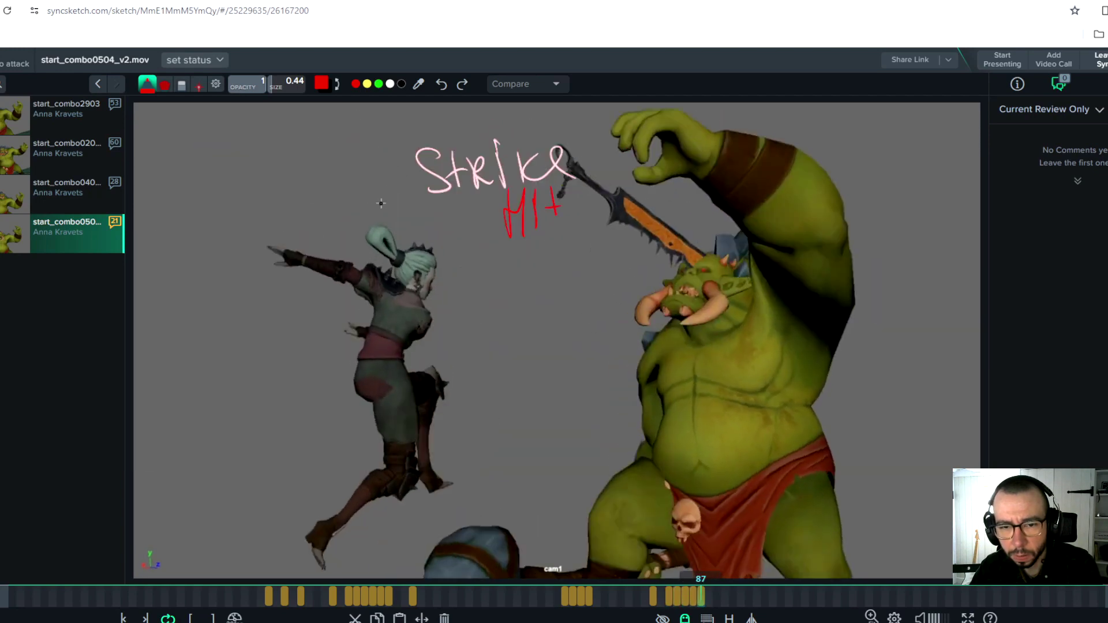
Sketch a raised head and upper torso in red over the swordswoman on frame 87
left_click_drag(395, 180, 404, 175)
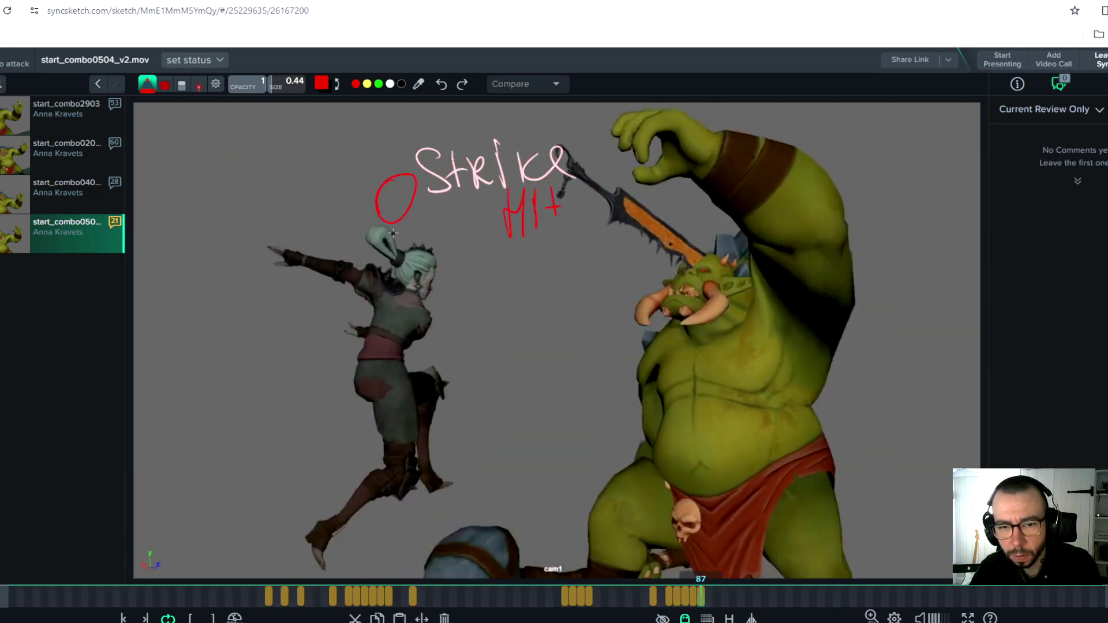
mouse_move(376, 218)
left_mouse_down()
mouse_move(363, 269)
mouse_move(370, 303)
left_mouse_up()
left_click_drag(402, 232, 399, 304)
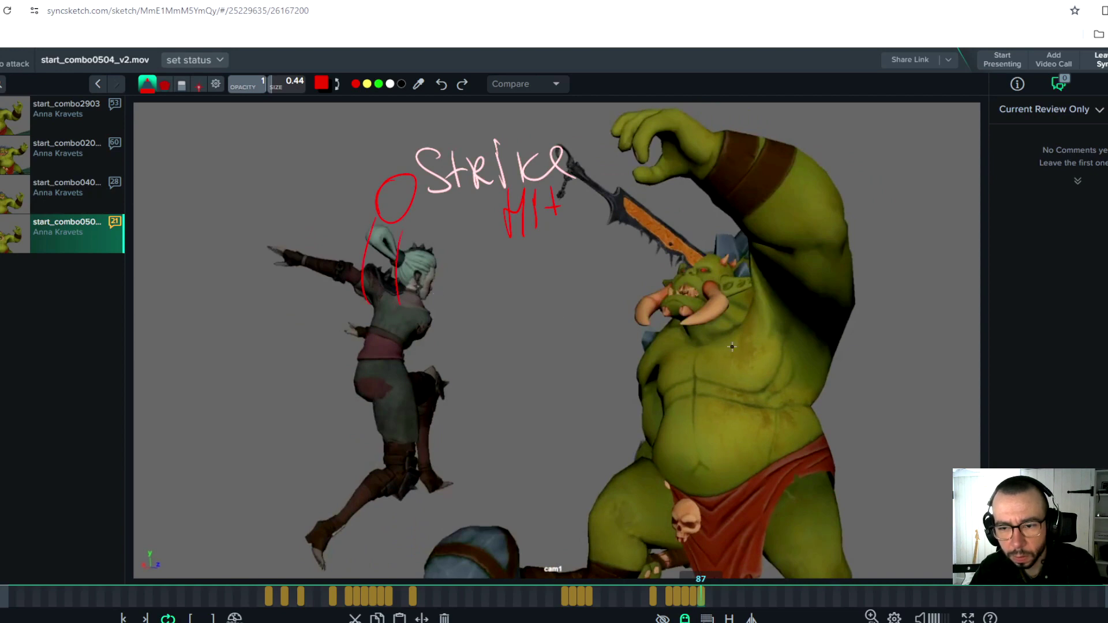
Sketch the ogre's lowered head and curved back in red on frame 87, with a long diagonal sword pointing into the head
mouse_move(716, 375)
left_mouse_down()
mouse_move(758, 354)
mouse_move(785, 208)
left_mouse_up()
left_click_drag(818, 280, 754, 173)
mouse_move(780, 177)
left_mouse_down()
mouse_move(845, 224)
mouse_move(870, 341)
left_mouse_up()
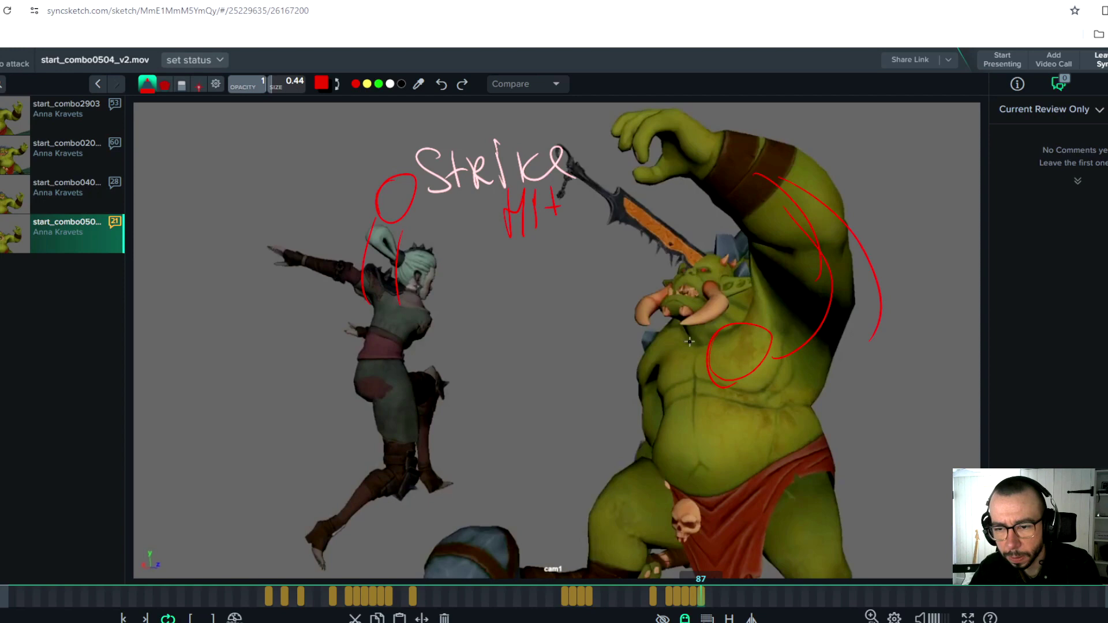
left_click_drag(456, 219, 706, 325)
left_click_drag(461, 247, 727, 345)
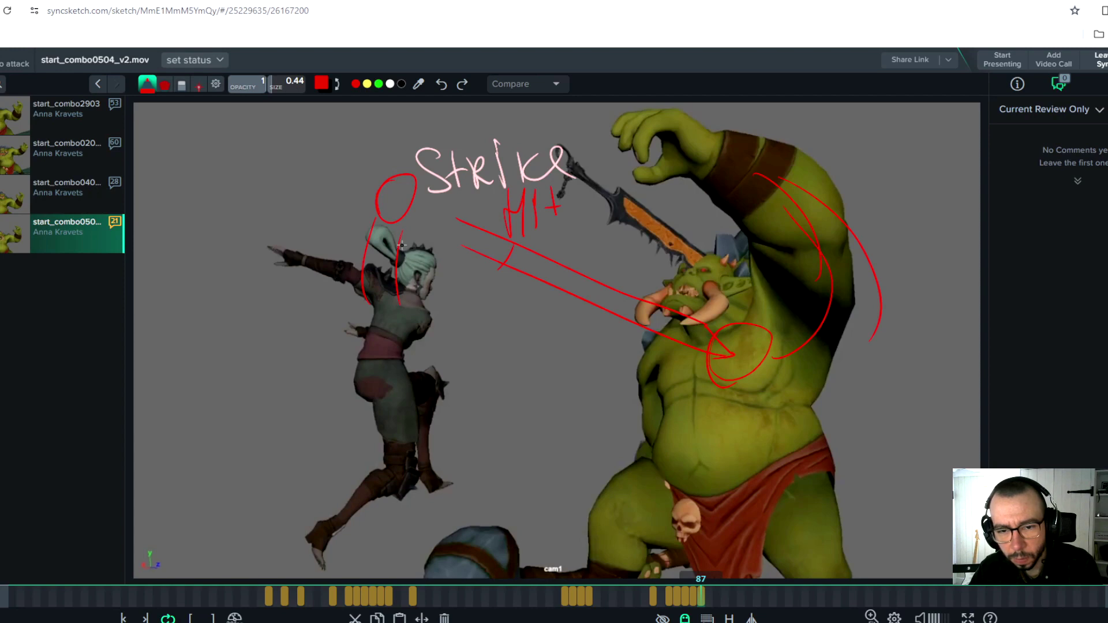
Add the arm swung behind the body and the lower torso line to the red swordswoman sketch on frame 87
mouse_move(401, 245)
left_mouse_down()
mouse_move(439, 208)
mouse_move(398, 267)
mouse_move(314, 303)
left_mouse_up()
mouse_move(369, 237)
left_mouse_down()
mouse_move(275, 316)
mouse_move(284, 348)
left_mouse_up()
mouse_move(397, 319)
left_mouse_down()
mouse_move(456, 277)
mouse_move(412, 398)
left_mouse_up()
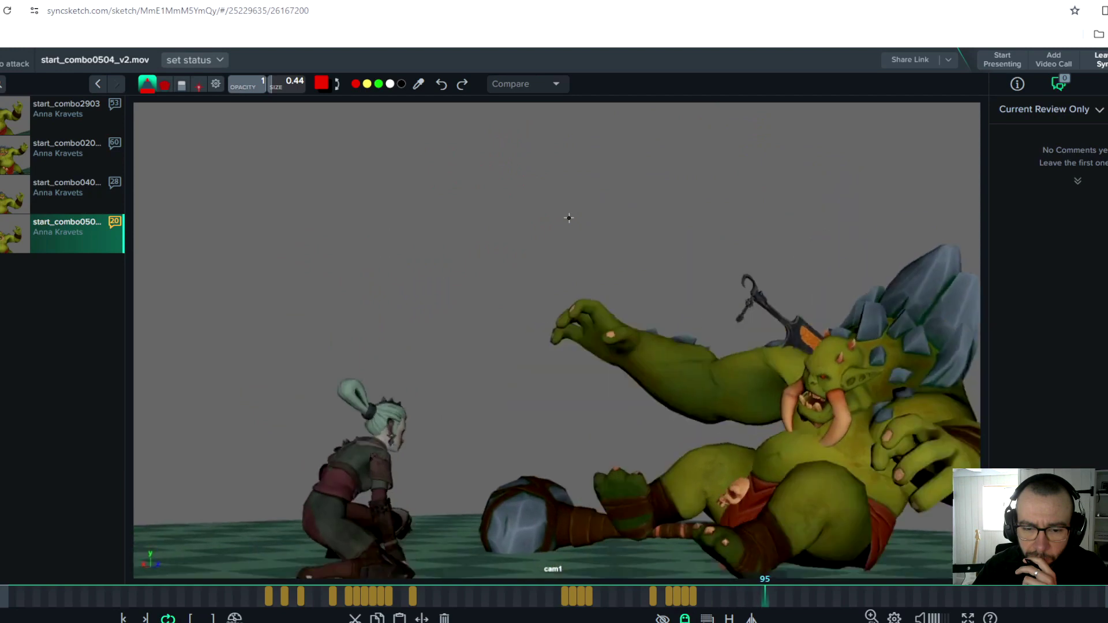
Step forward from frame 95 to 110 to examine the ogre's fall and the swordswoman's landing and final sword pose
key("Right")
key("Right")
key("Right")
key("Right")
key("Right")
key("Right")
key("Right")
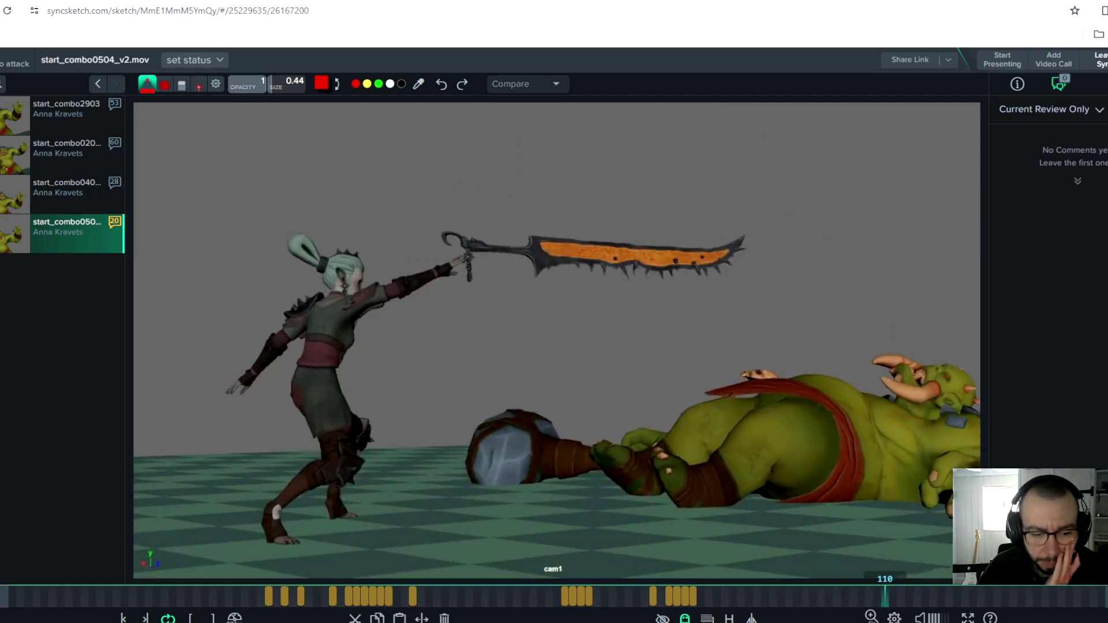
Play the animation, returning to the swordswoman's leap, and watch the strike through to her final sword pose
key("space")
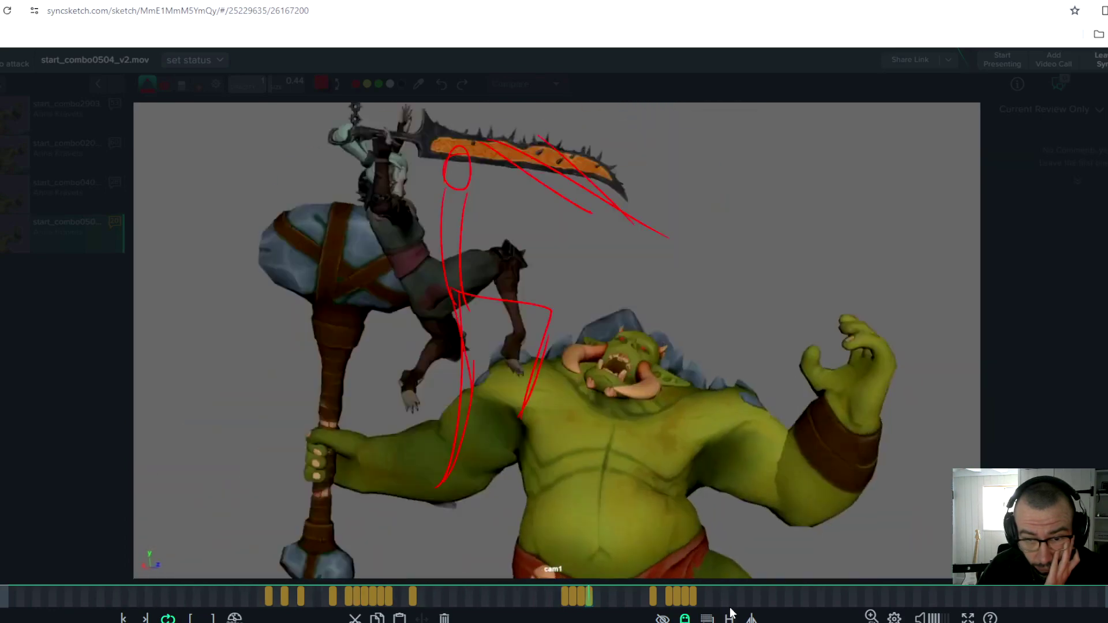
left_click_drag(755, 591, 513, 613)
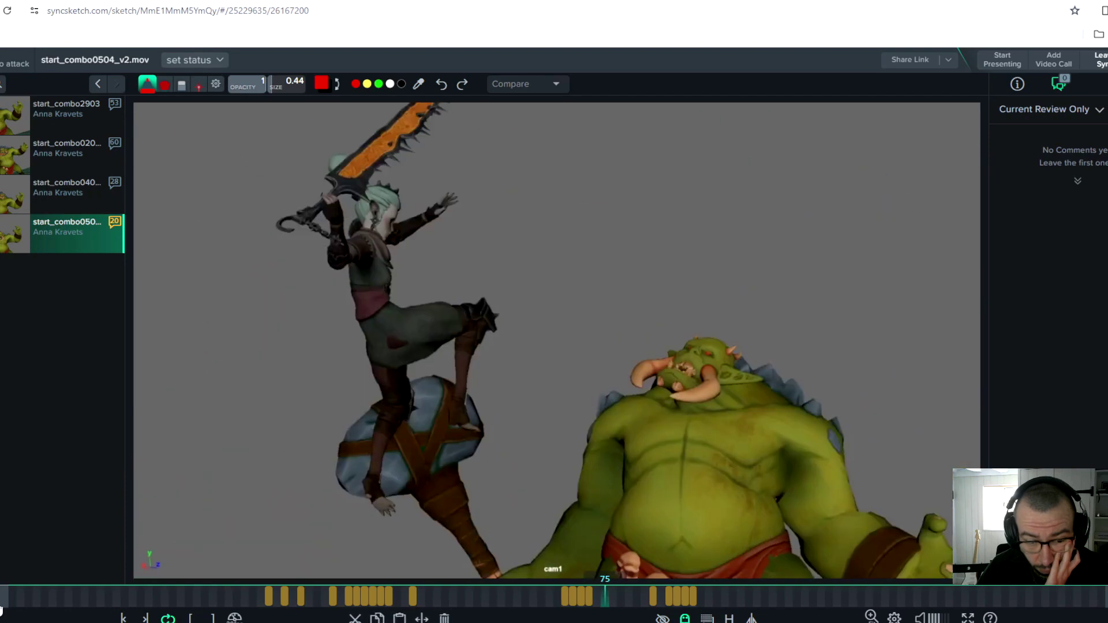
key("space")
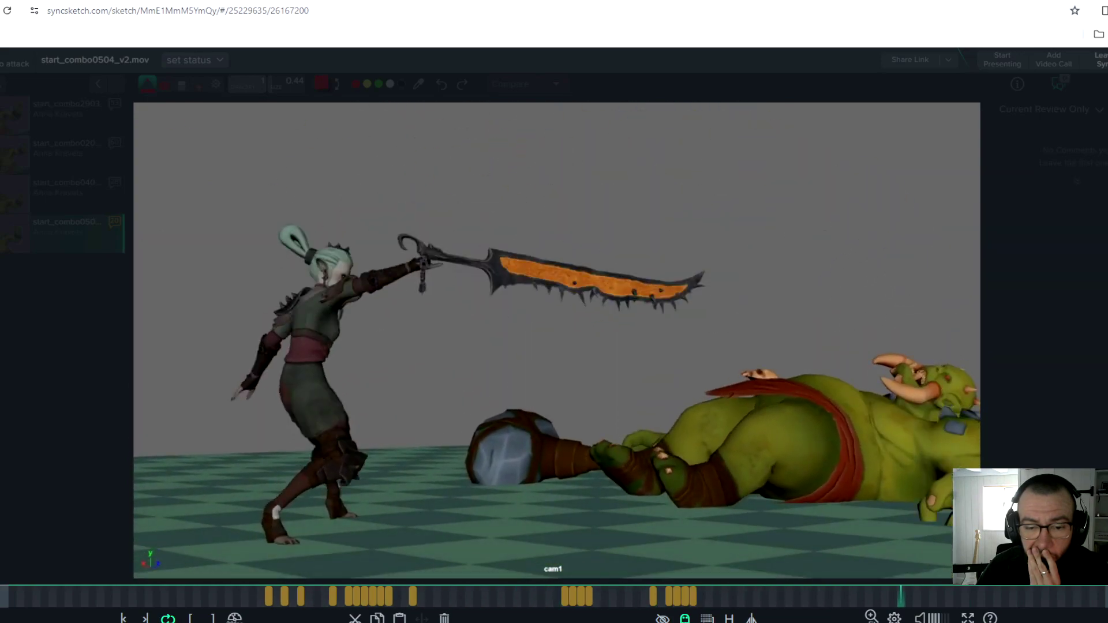
Sketch the swordswoman's back and leg lines in red on frame 41
mouse_move(292, 601)
left_mouse_down()
mouse_move(435, 602)
mouse_move(332, 600)
left_mouse_up()
left_click_drag(584, 345, 674, 485)
left_click_drag(587, 370, 551, 533)
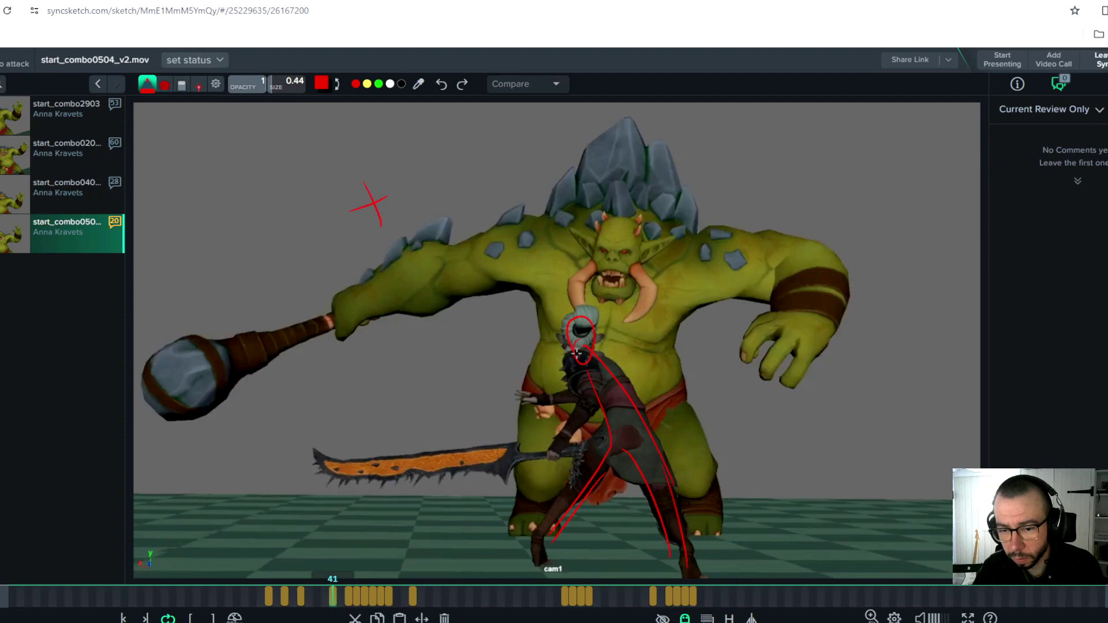
Step back and forth through frames 41 to 48 to examine the ogre's club swing against the swordswoman's dodge
key("Right")
key("Right")
key("Right")
key("Right")
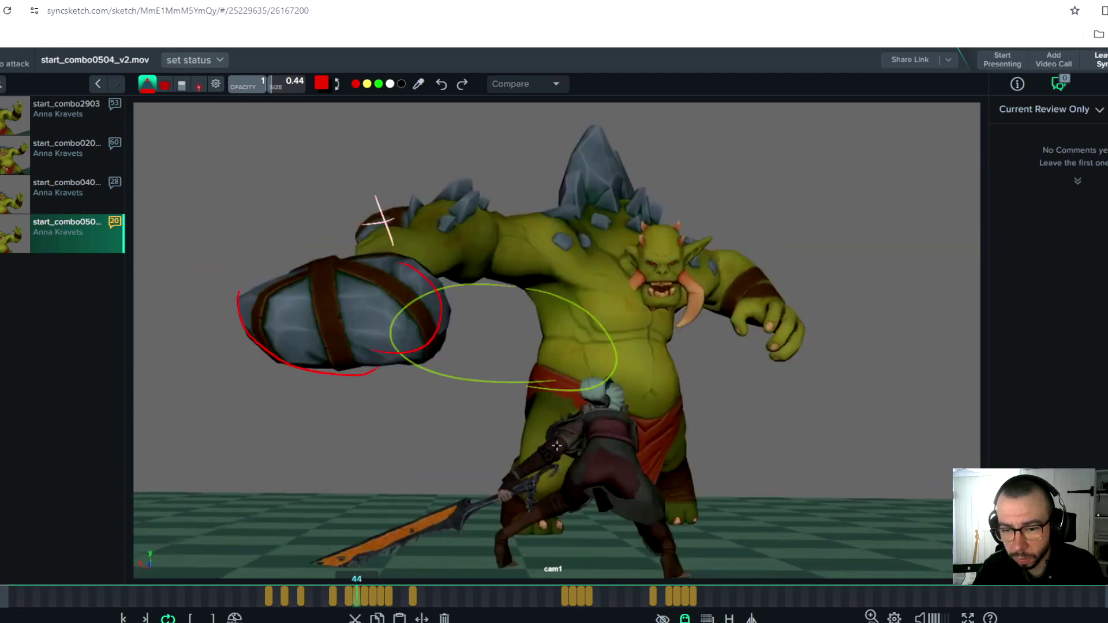
key("Left")
key("Left")
key("Right")
key("Right")
key("Right")
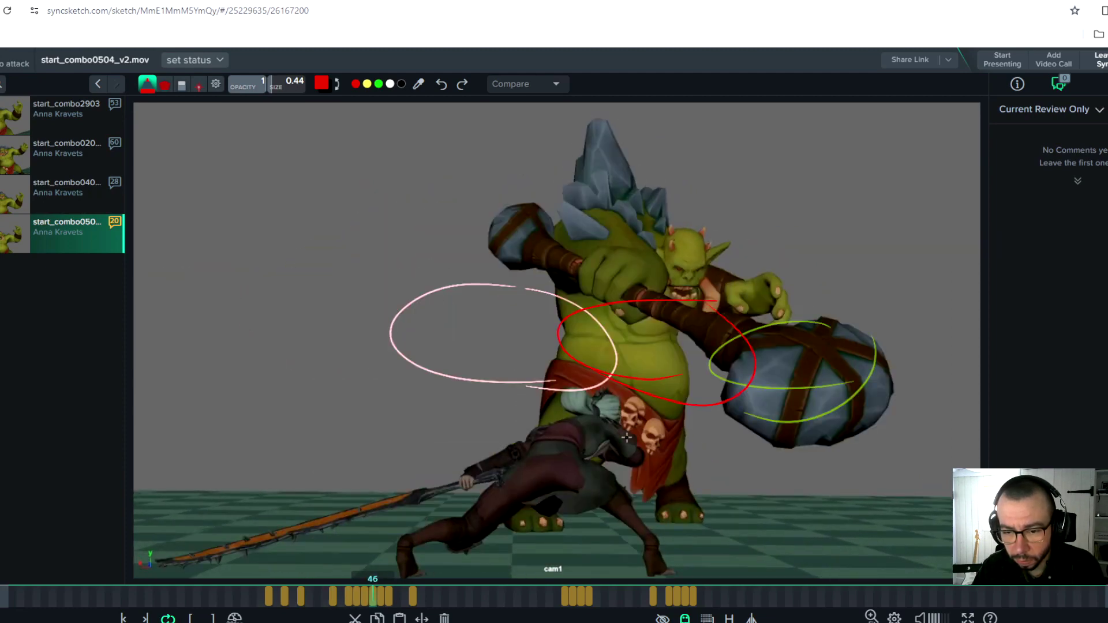
key("Right")
key("Right")
key("Left")
key("Left")
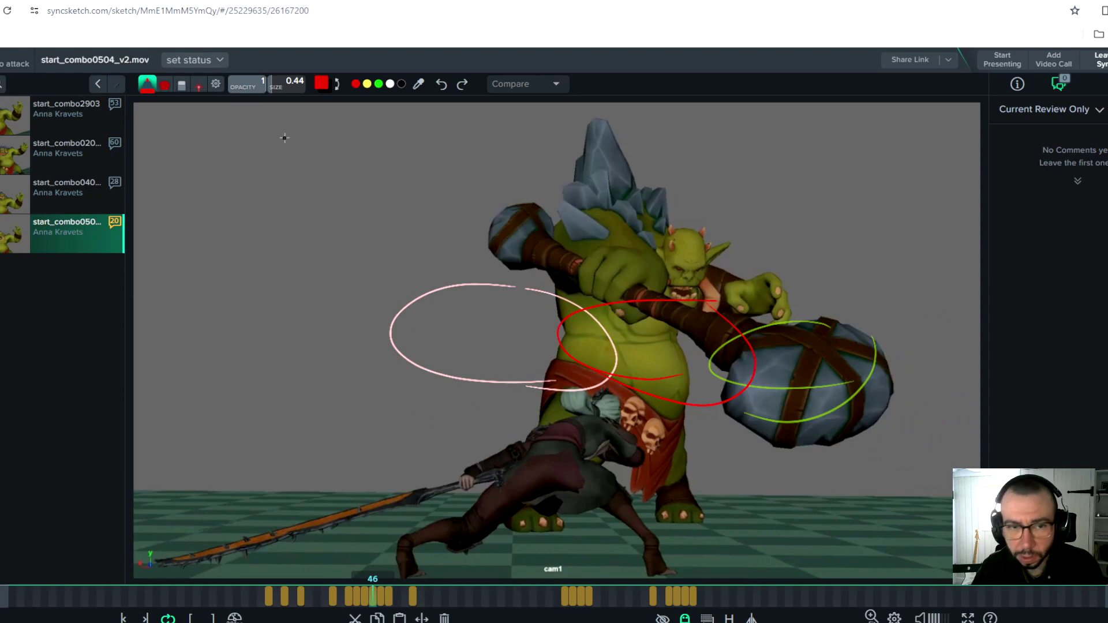
Draw a green line marking the swordswoman's leading leg position on each of frames 46 to 49
left_click(378, 84)
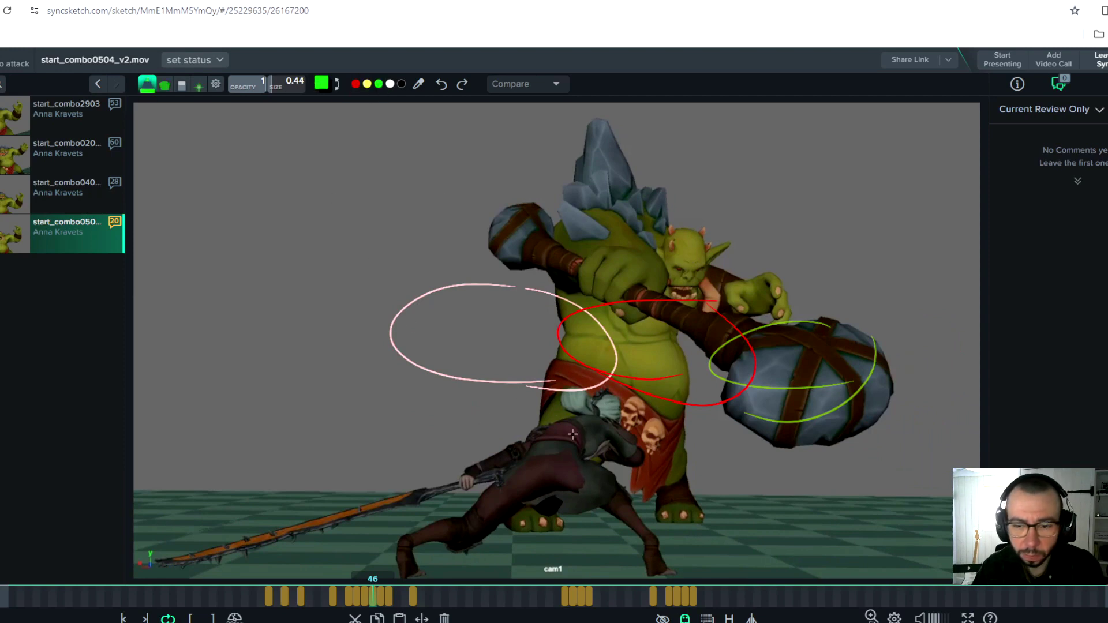
key("Right")
key("Right")
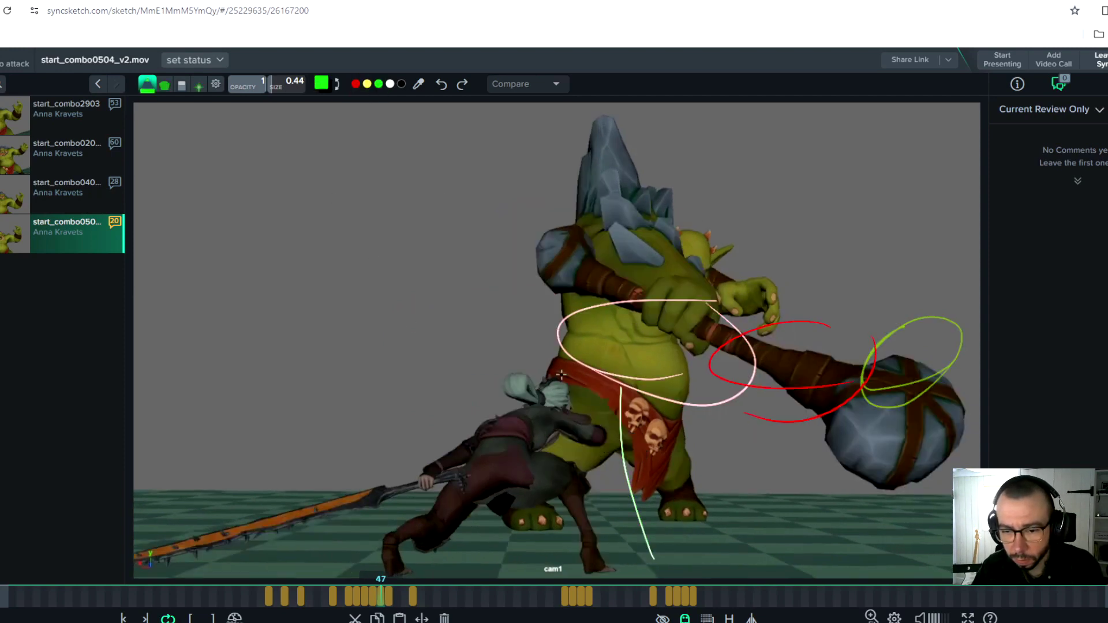
key("Right")
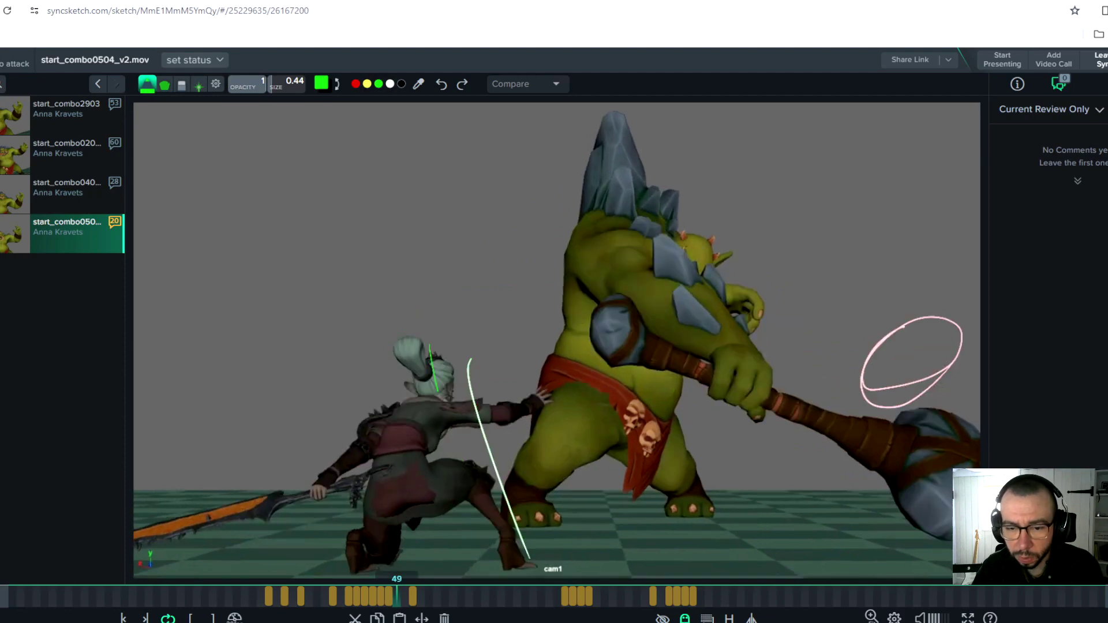
Step back and forth between frames 46 and 50 to compare the spacing of the green leg lines
key("Left")
key("Left")
key("Left")
key("Right")
key("Right")
key("Right")
key("Right")
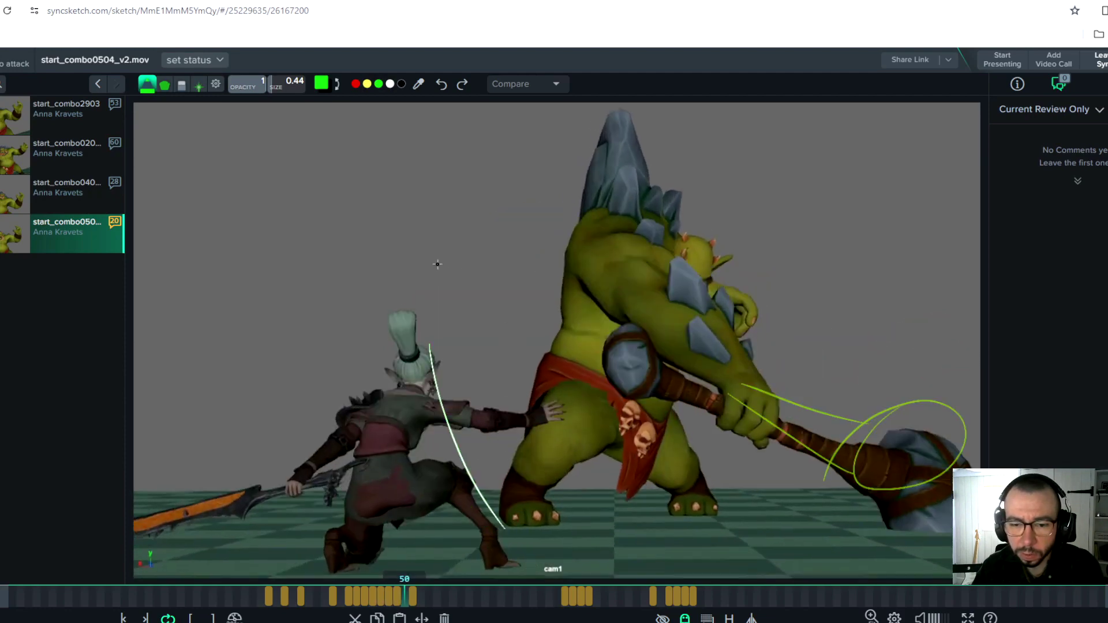
key("Left")
key("Left")
key("Left")
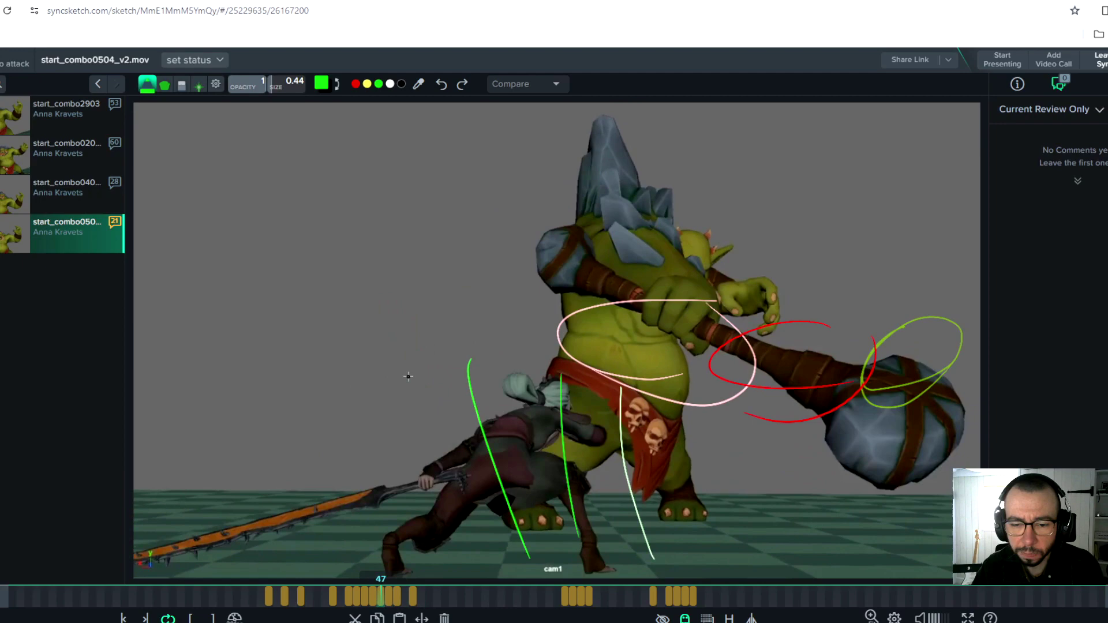
Outline and hatch in green the empty area behind the swordswoman on frame 49
key("Right")
key("Right")
left_click_drag(391, 349, 149, 546)
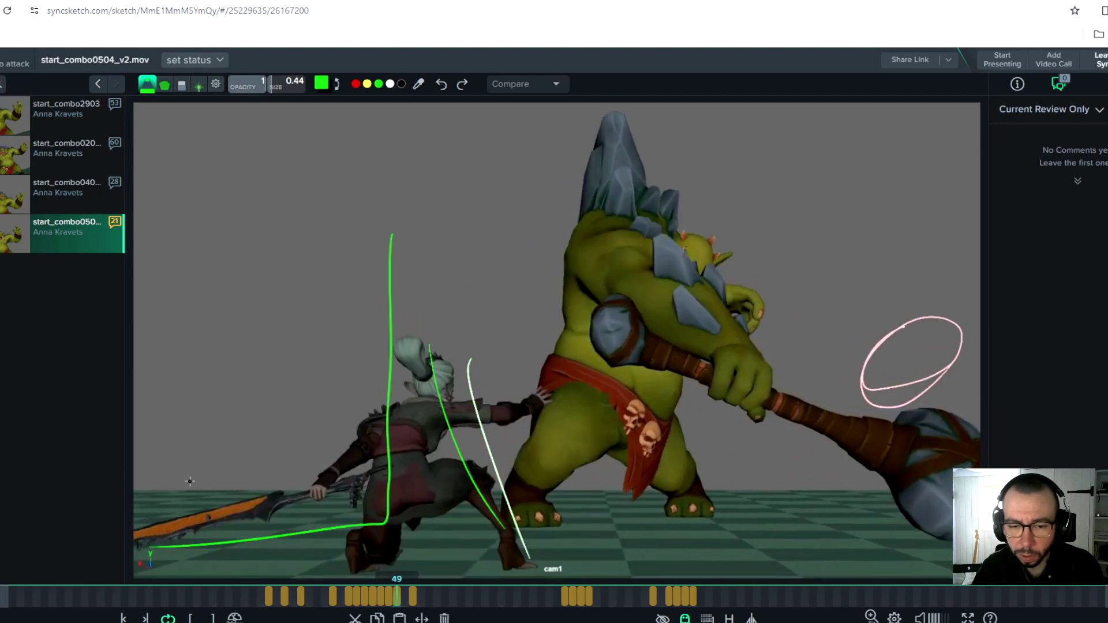
left_click_drag(391, 217, 175, 254)
left_click_drag(173, 443, 171, 487)
left_click_drag(259, 284, 225, 509)
left_click_drag(335, 261, 293, 462)
Mark the centre of the sketched club ellipse with a green cross on frame 45
key("Left")
key("Right")
key("Left")
key("Left")
key("Left")
key("Left")
key("Left")
key("Left")
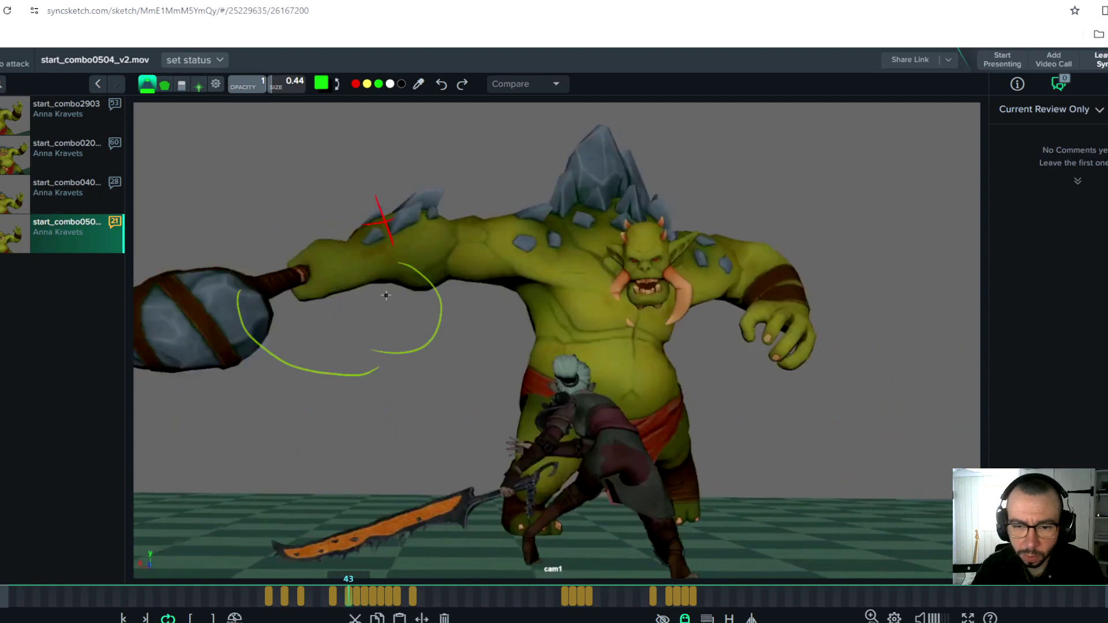
key("Right")
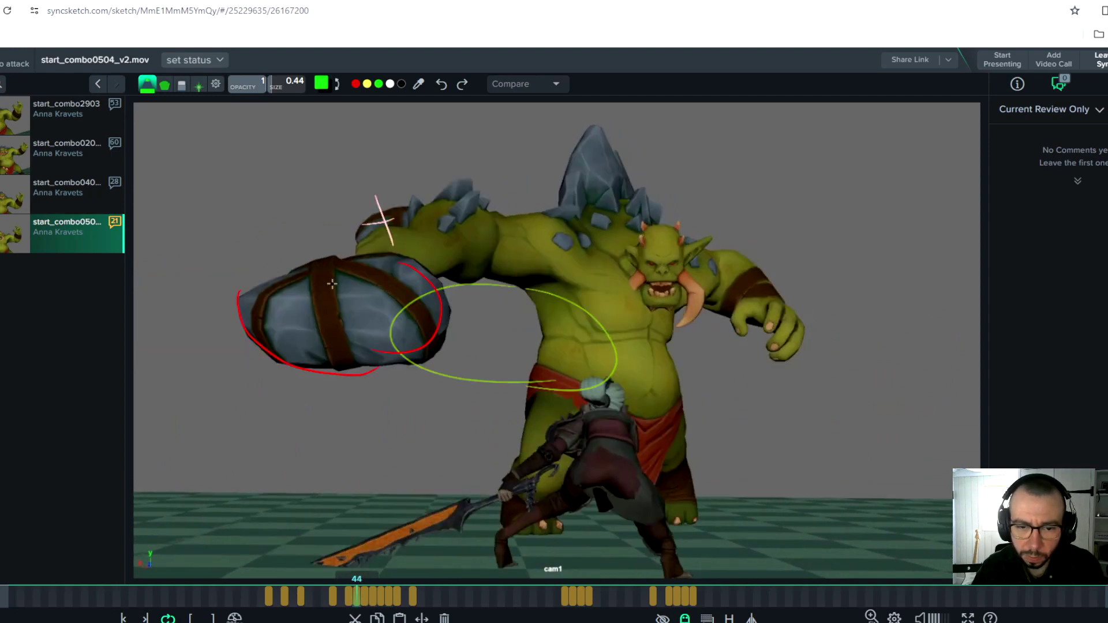
key("Right")
left_click_drag(451, 328, 507, 326)
Step forward from frame 45 to 67 to examine the swordswoman's retreat and the ogre's recovery into the overhead swing
key("Right")
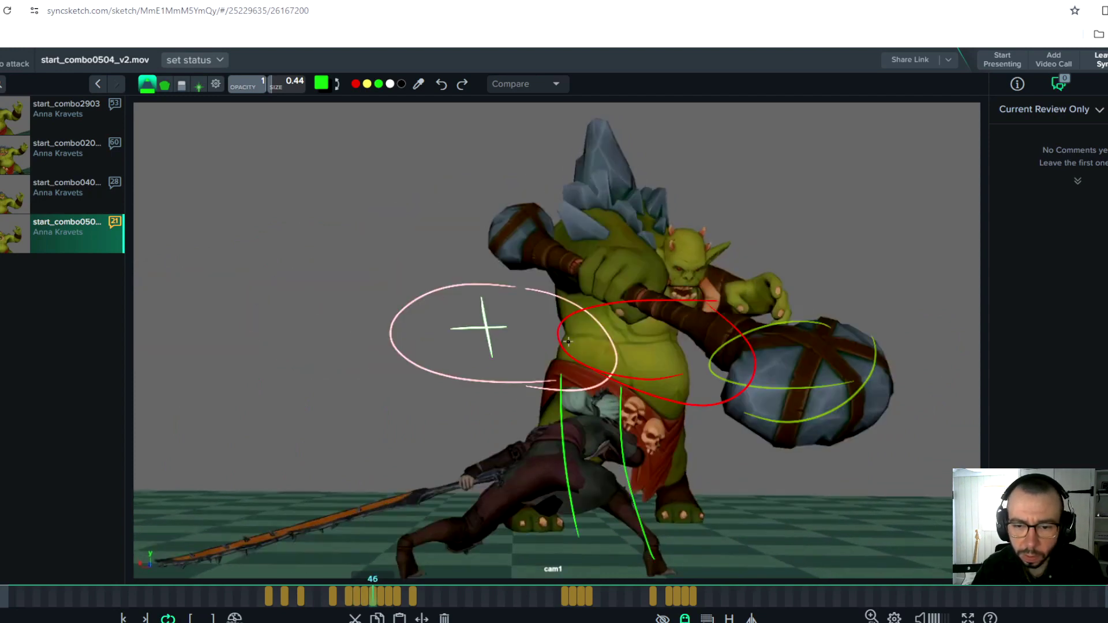
key("Right")
key("Right")
key("Right")
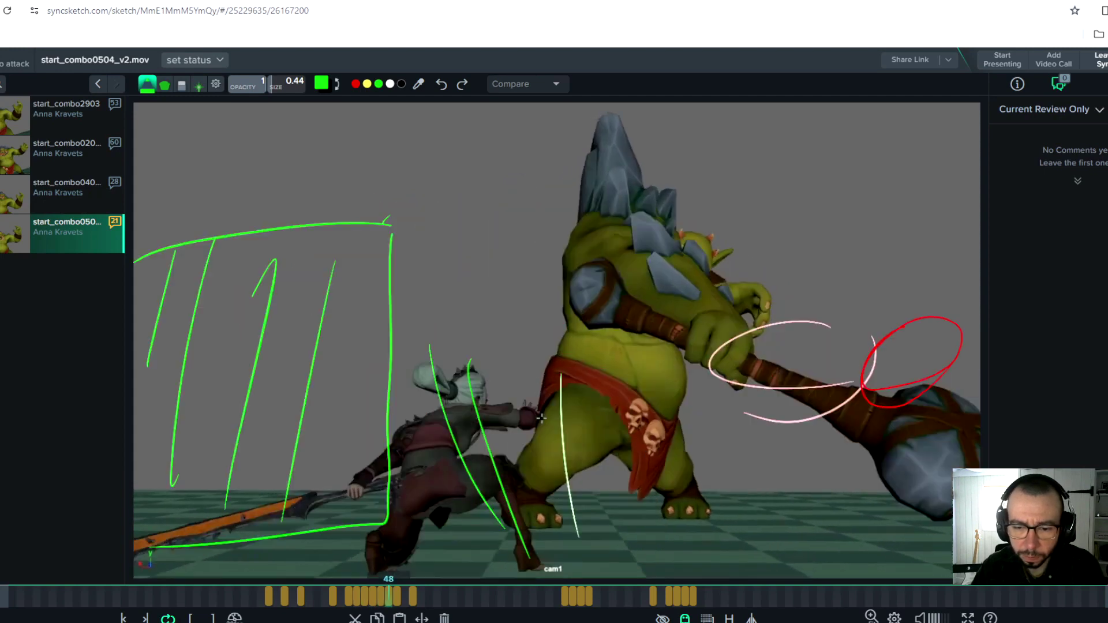
key("Right")
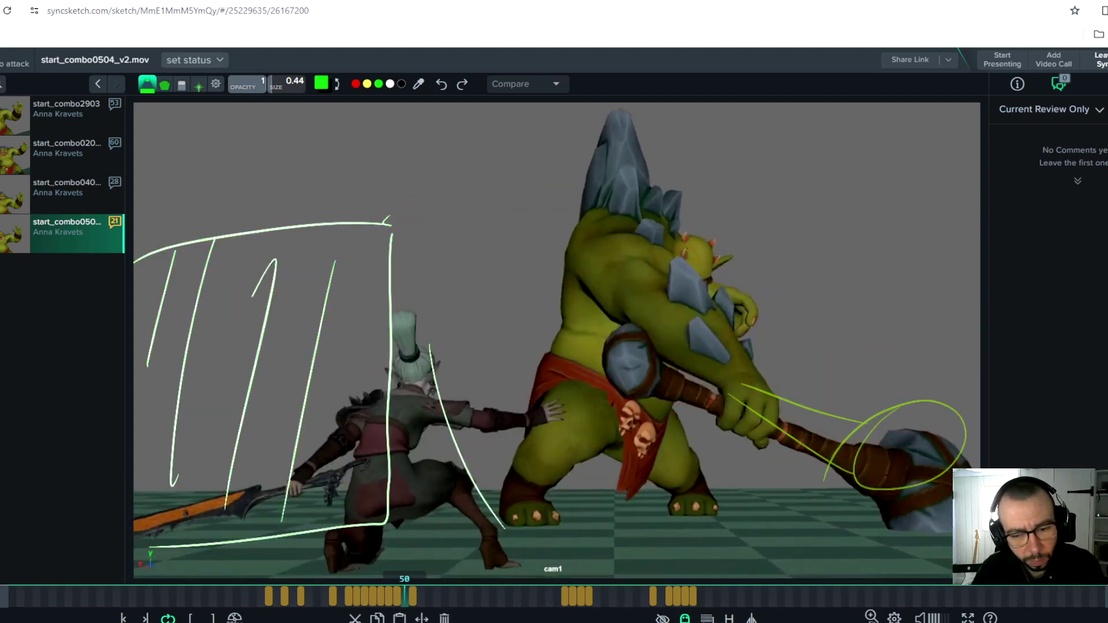
key("Right")
key("Right")
key("Right")
key("Right")
key("Right")
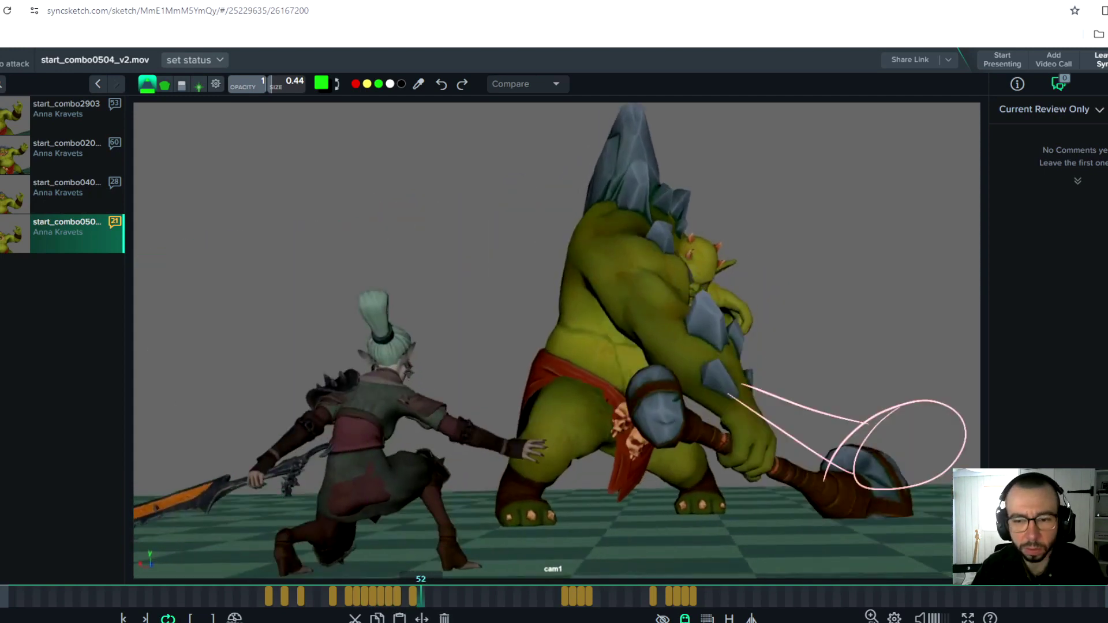
key("Right")
key("Right")
key("Right")
key("Right")
key("Right")
key("Right")
key("Right")
key("Right")
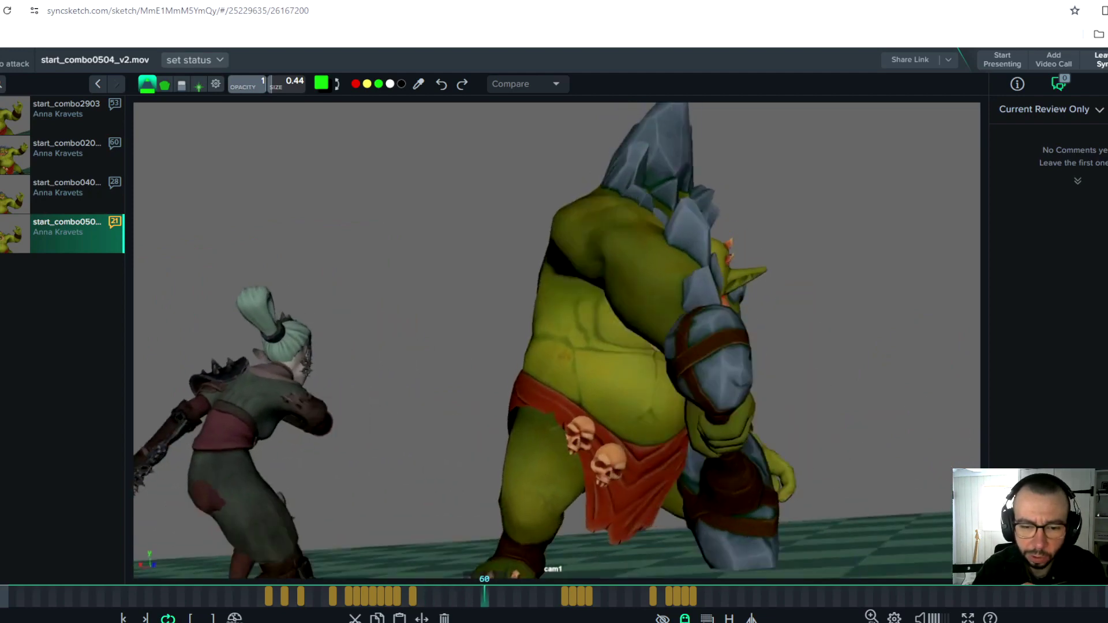
key("Right")
key("Right")
key("Right")
key("Right")
key("Right")
key("Right")
key("Right")
key("Right")
key("Right")
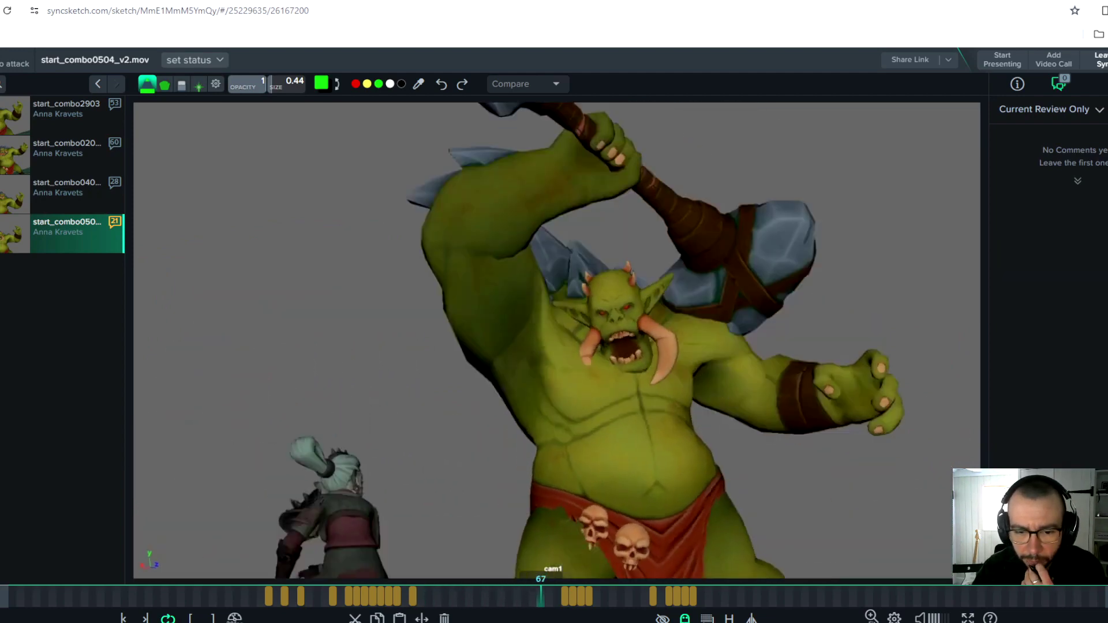
Step forward from frame 67 to 94 to examine the swordswoman's leap, the sword strike and the ogre's fall
key("Right")
key("Right")
key("Right")
key("Right")
key("Right")
key("Right")
key("Right")
key("Right")
key("Right")
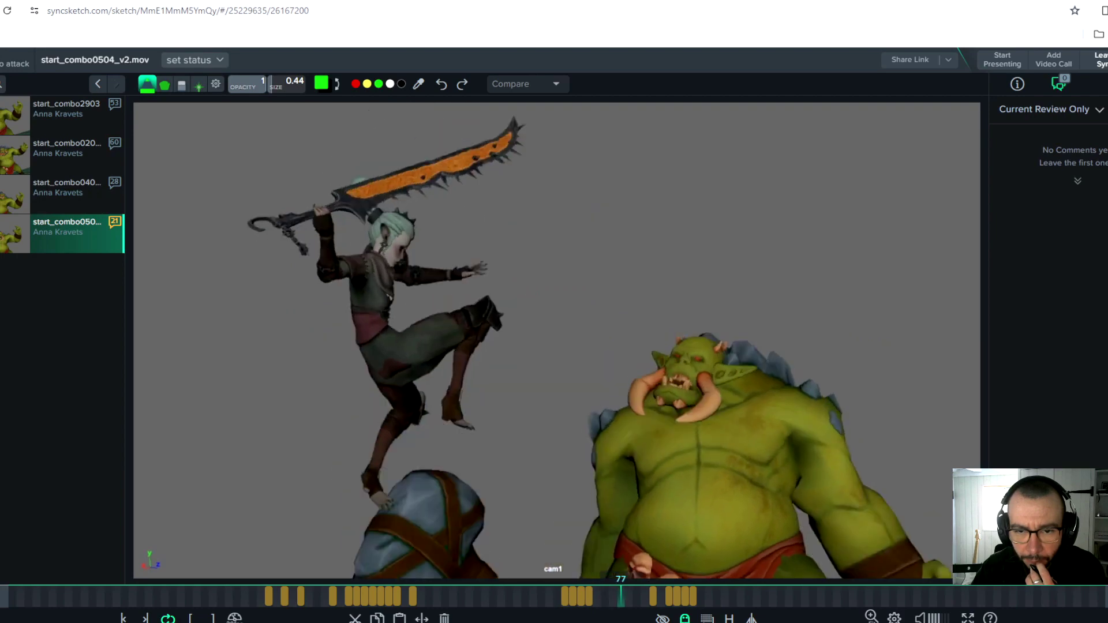
key("Right")
key("Right")
key("Right")
key("Right")
key("Right")
key("Right")
key("Right")
key("Right")
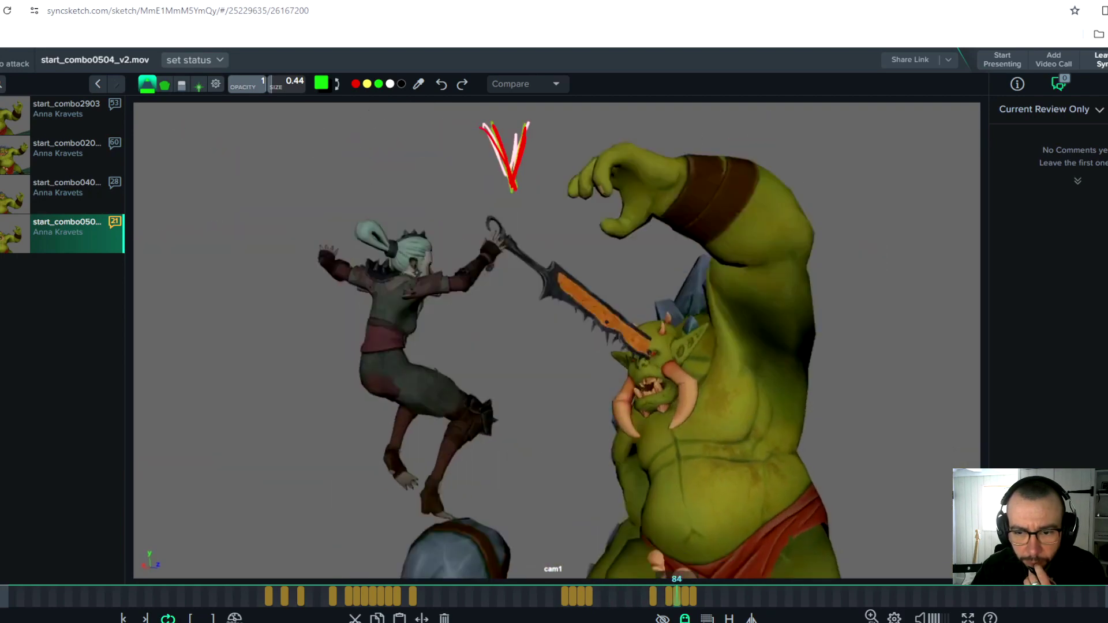
key("Right")
key("Right")
key("Right")
key("Right")
key("Right")
key("Right")
key("Right")
key("Right")
key("Right")
key("Right")
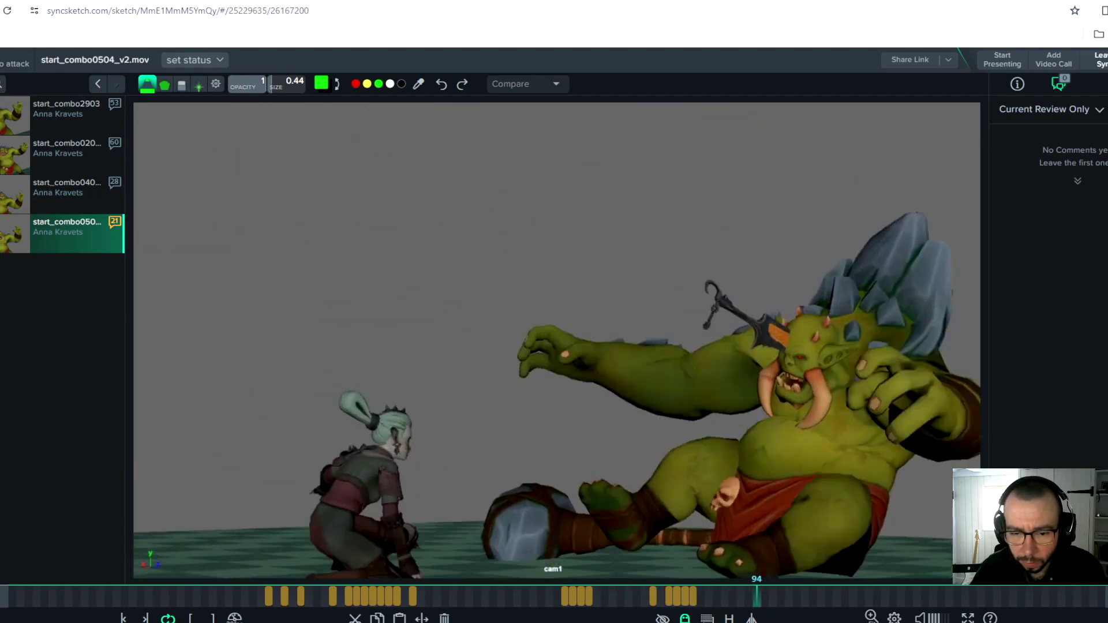
Step forward from frame 94 to 111 to examine the swordswoman rising and the sword returning to her hand
key("Right")
key("Right")
key("Right")
key("Right")
key("Right")
key("Right")
key("Right")
key("Right")
key("Right")
key("Right")
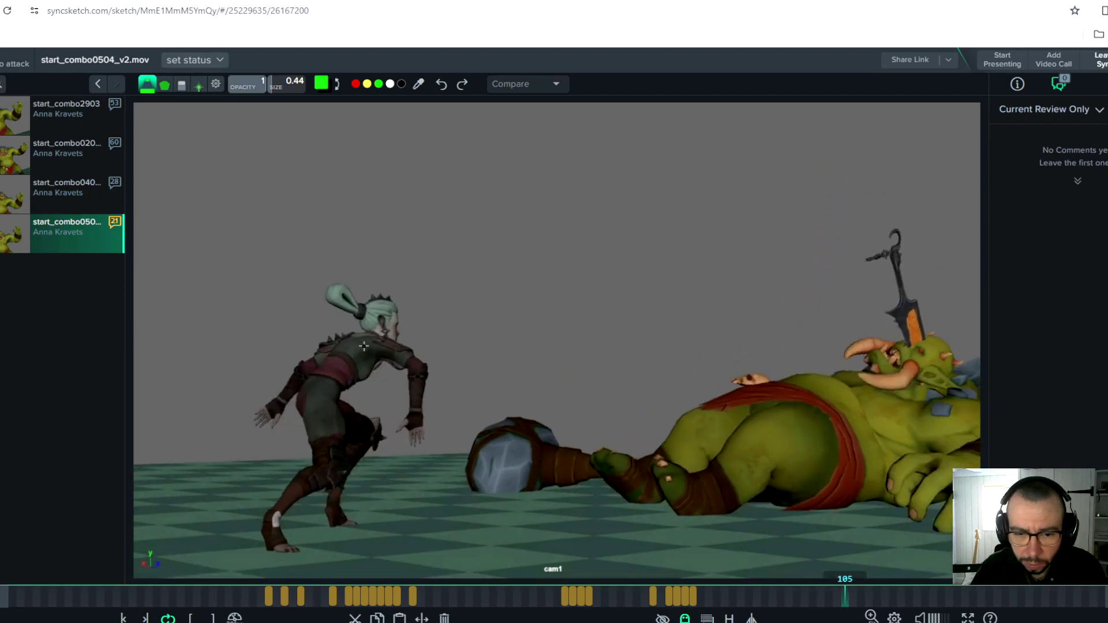
key("Right")
key("Right")
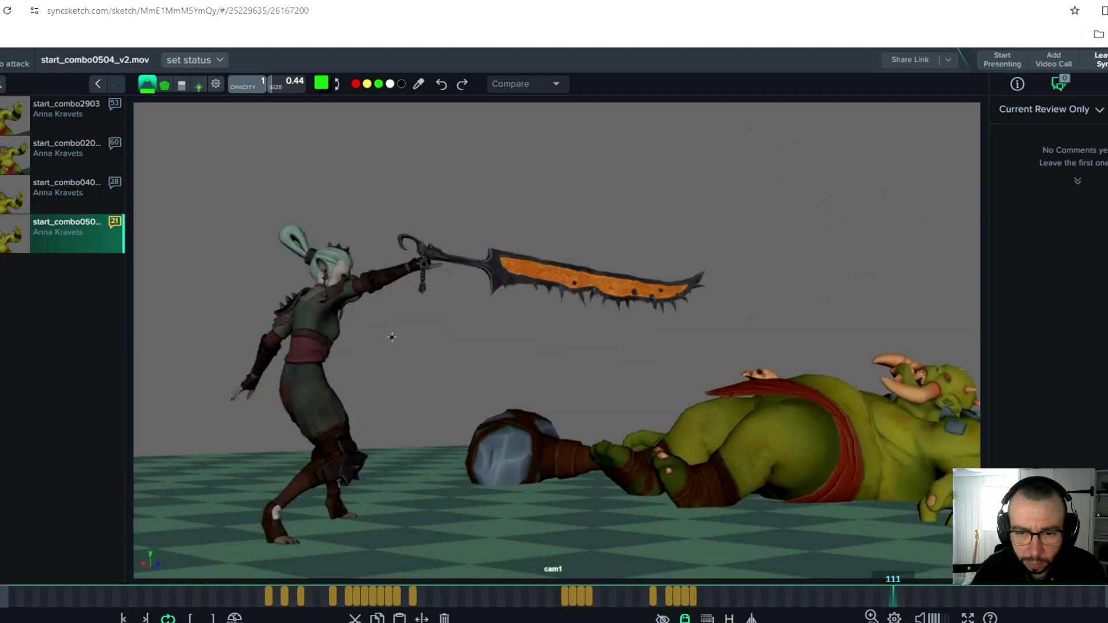
Step back and forth around frames 108 and 109 to compare the sword's position leaving the ogre's head
key("Left")
key("Left")
key("Left")
key("Right")
key("Left")
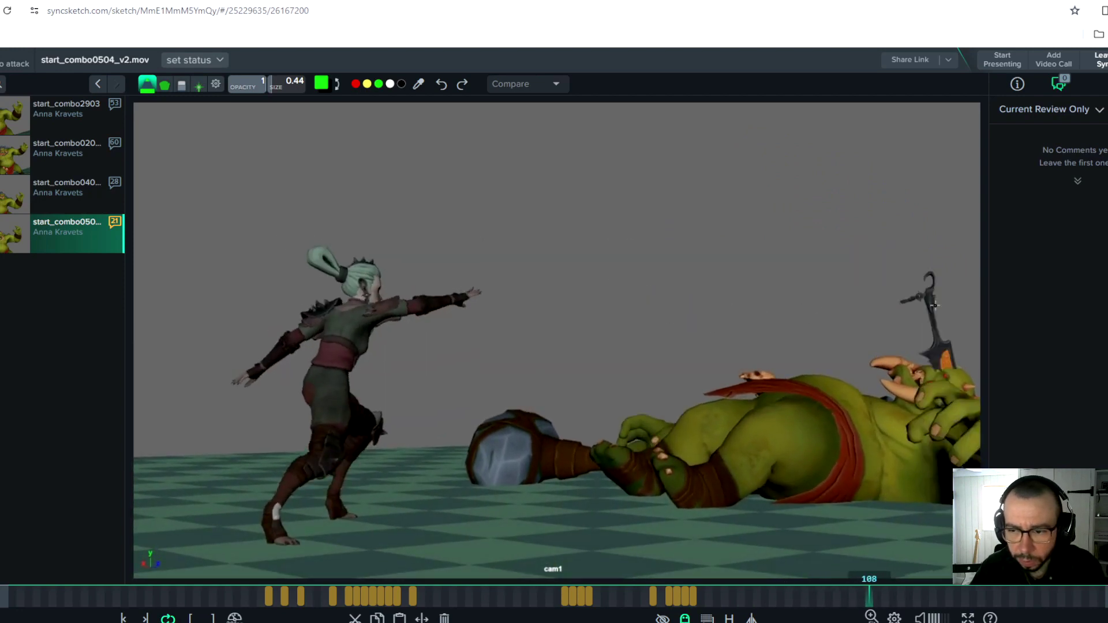
key("Right")
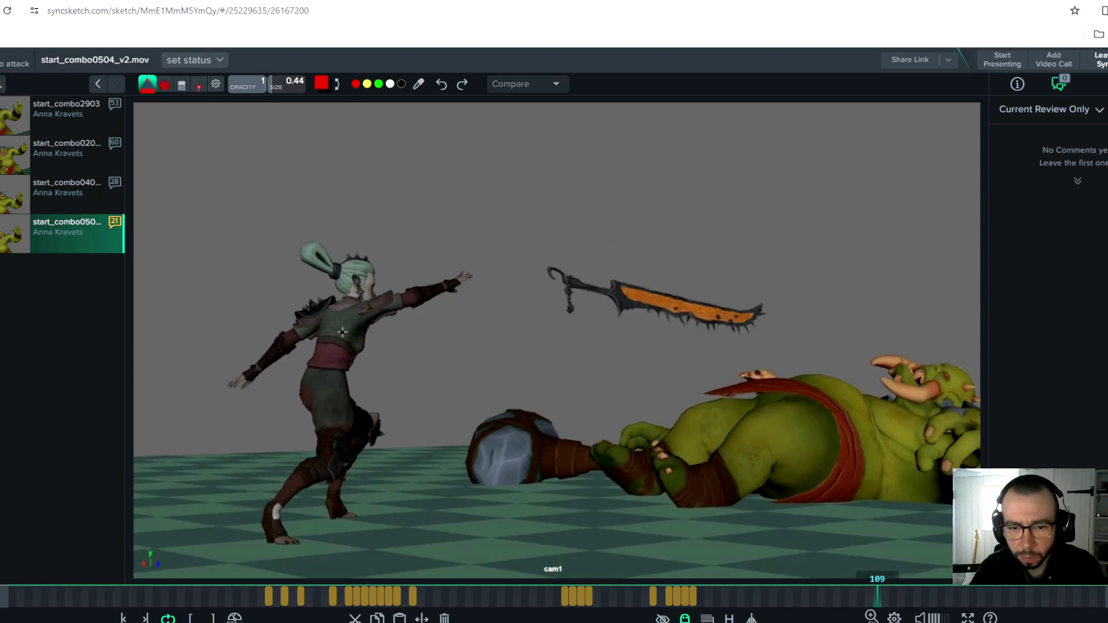
key("Left")
key("Right")
key("Left")
key("Right")
Mark the sword's length with a red line crossed at the guard on frames 108 and 109
key("Left")
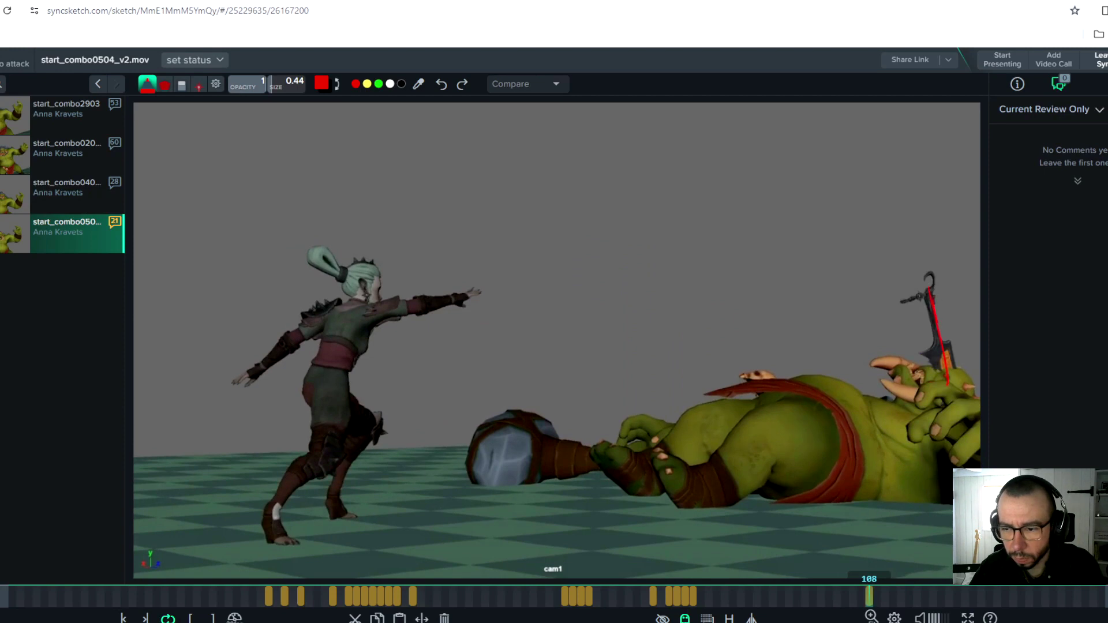
key("Right")
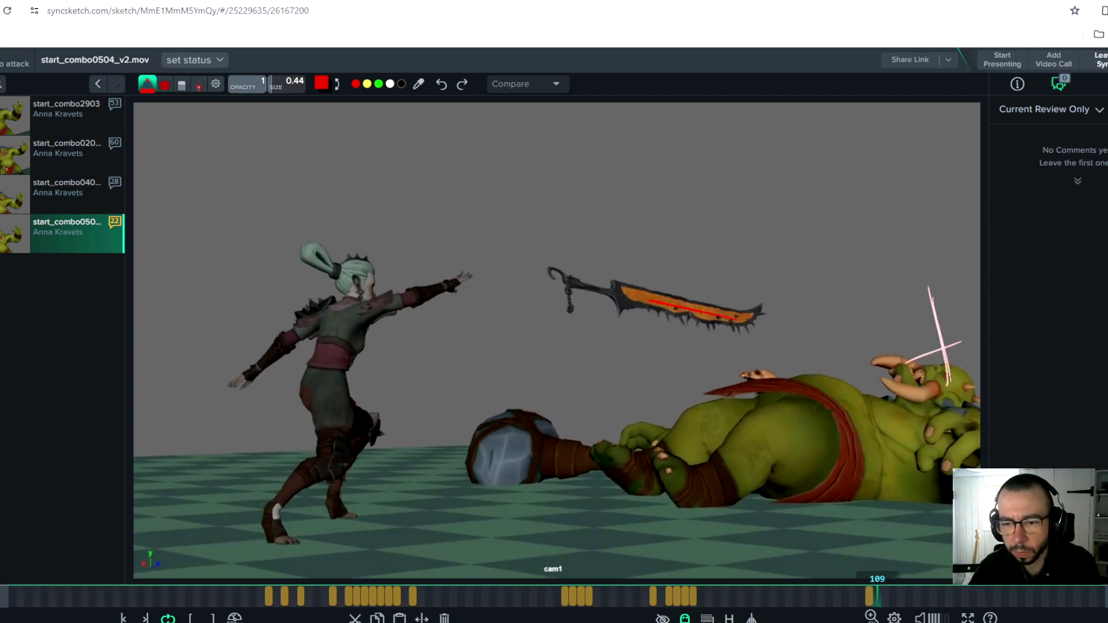
key("Left")
key("Left")
key("Right")
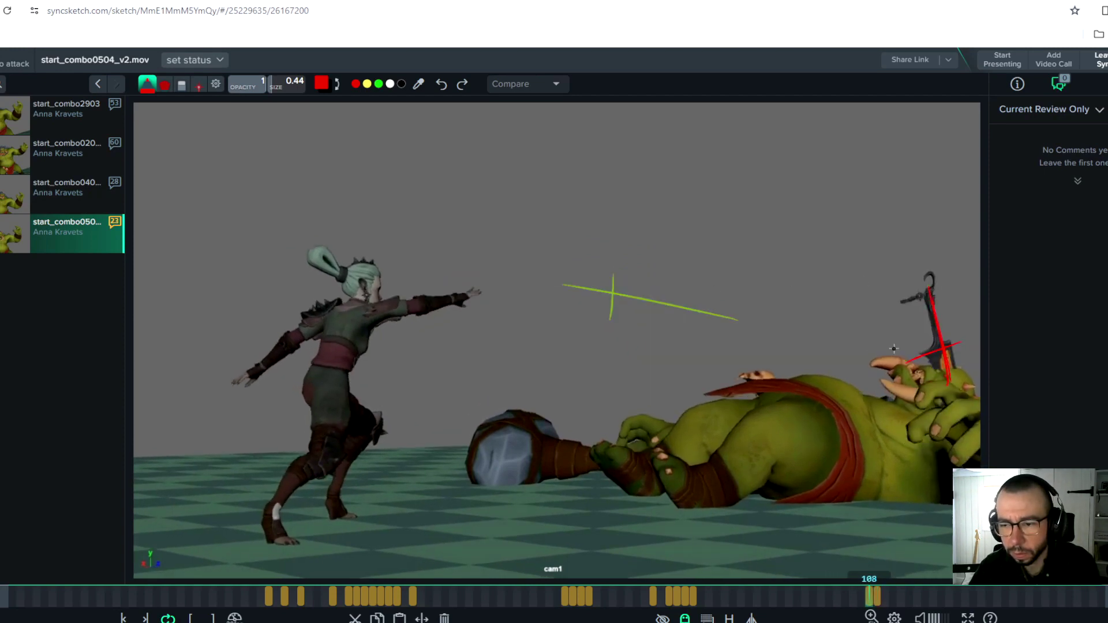
key("Right")
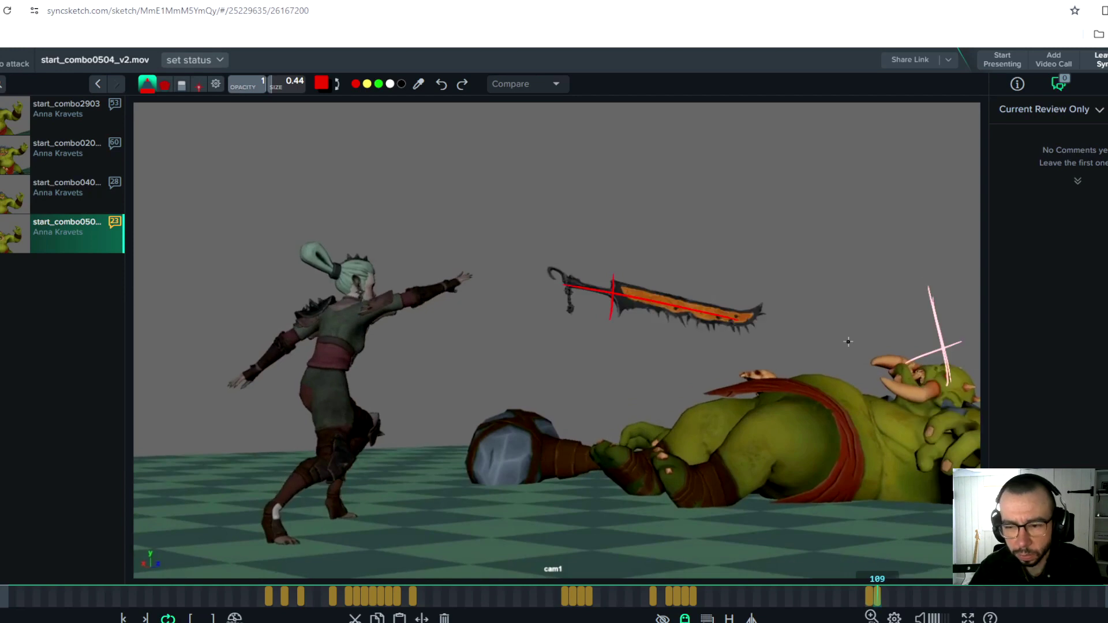
Mark the sword's length with red lines crossed at the guard on frames 110, 111 and 112
key("Right")
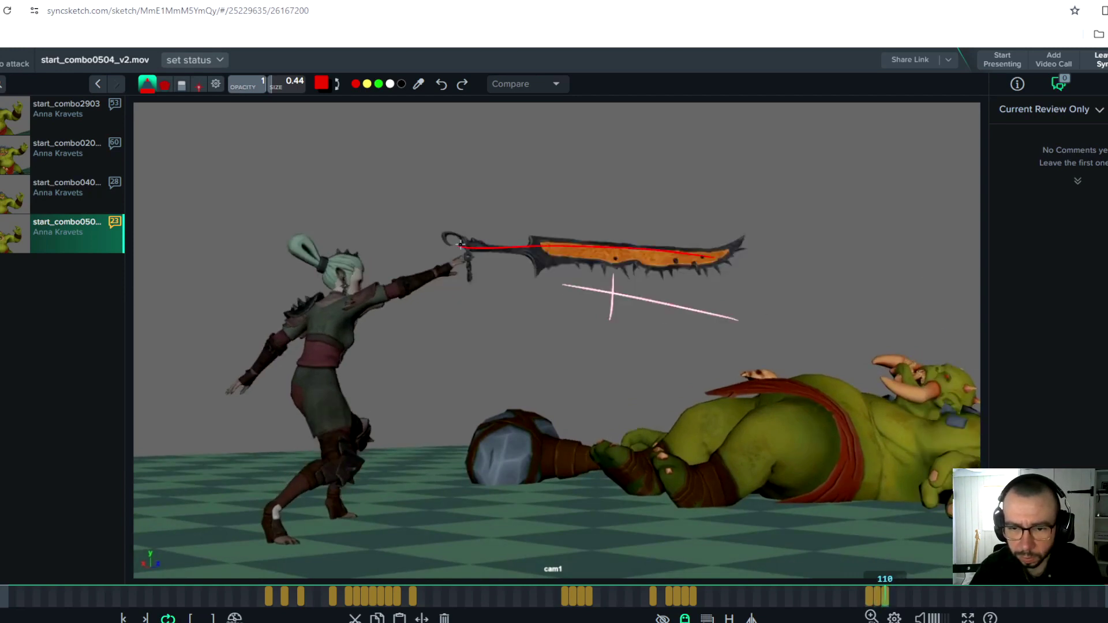
key("Right")
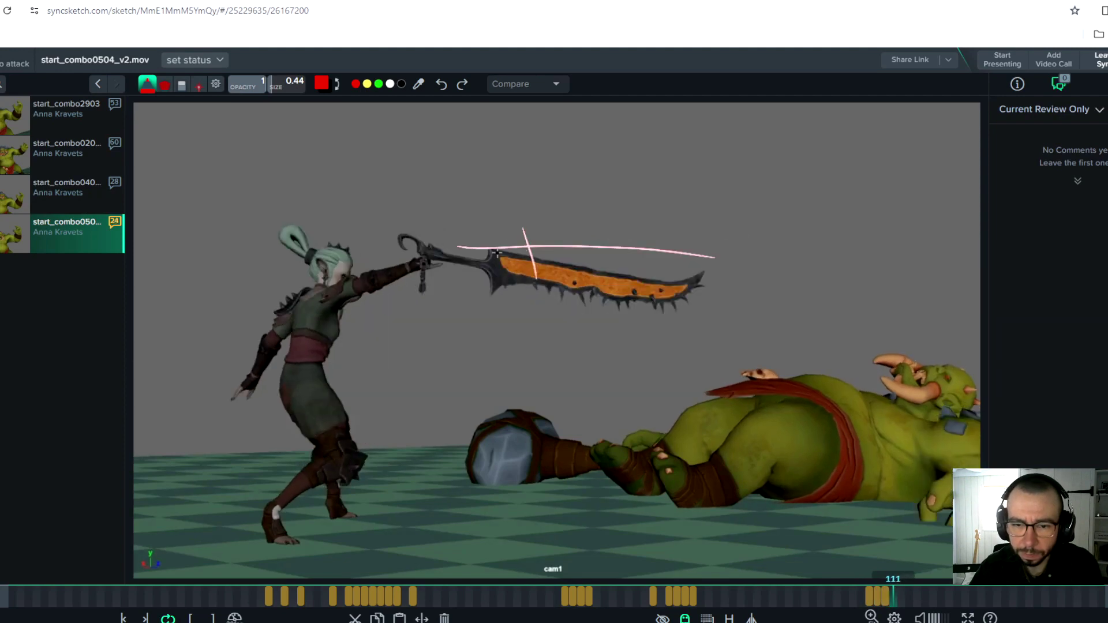
left_click_drag(502, 254, 496, 295)
key("Right")
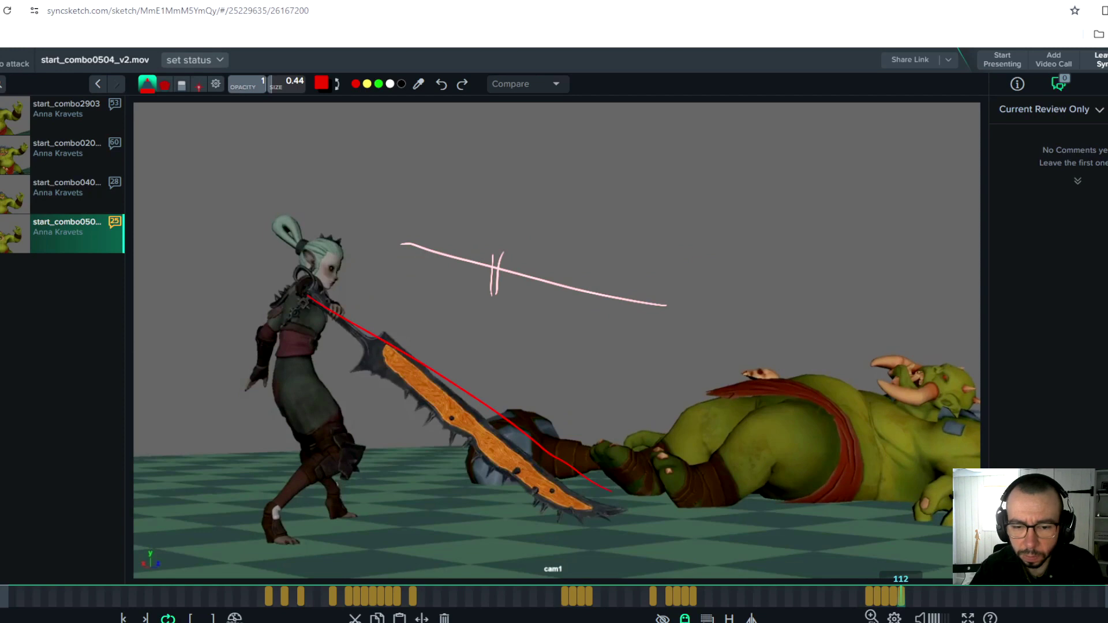
Step back from frame 112 through the marked frames to compare the spacing of the red sword lines
key("Left")
key("Left")
key("Left")
key("Left")
key("Left")
key("Right")
key("Right")
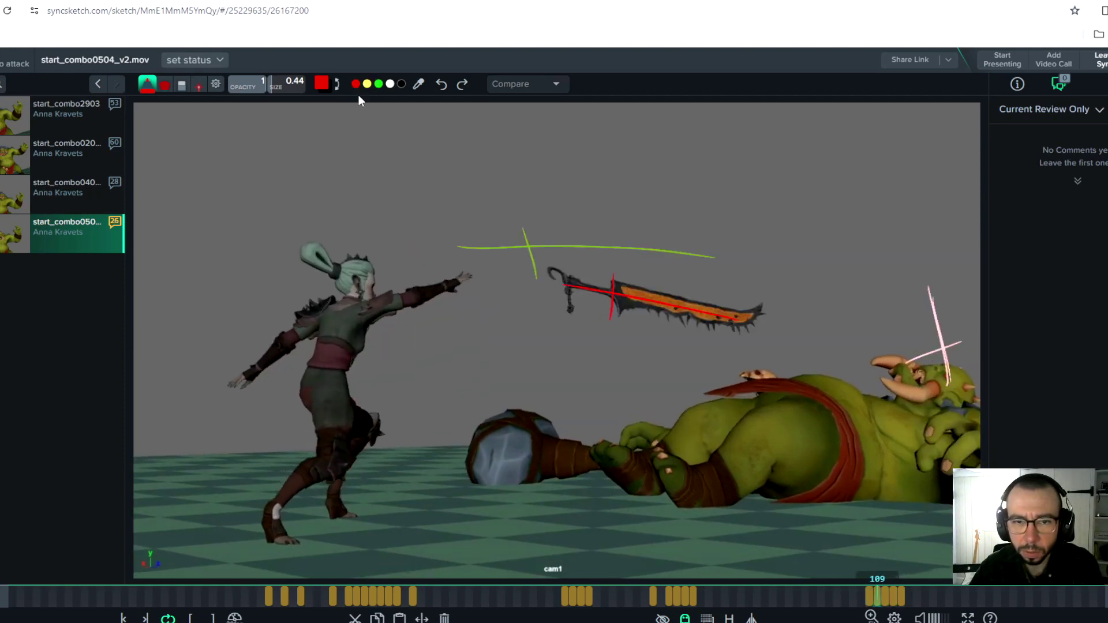
Sketch green sword lines crossed at the guard on frames 107 and 108, tilting out of the ogre's head
left_click(379, 84)
key("Left")
key("Right")
key("Left")
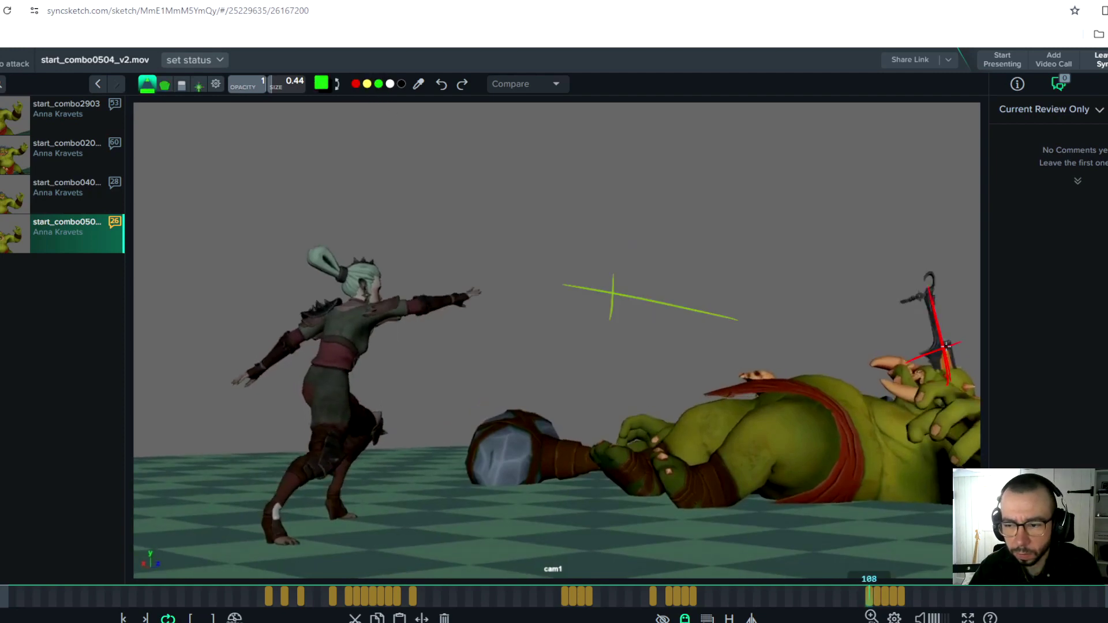
key("Left")
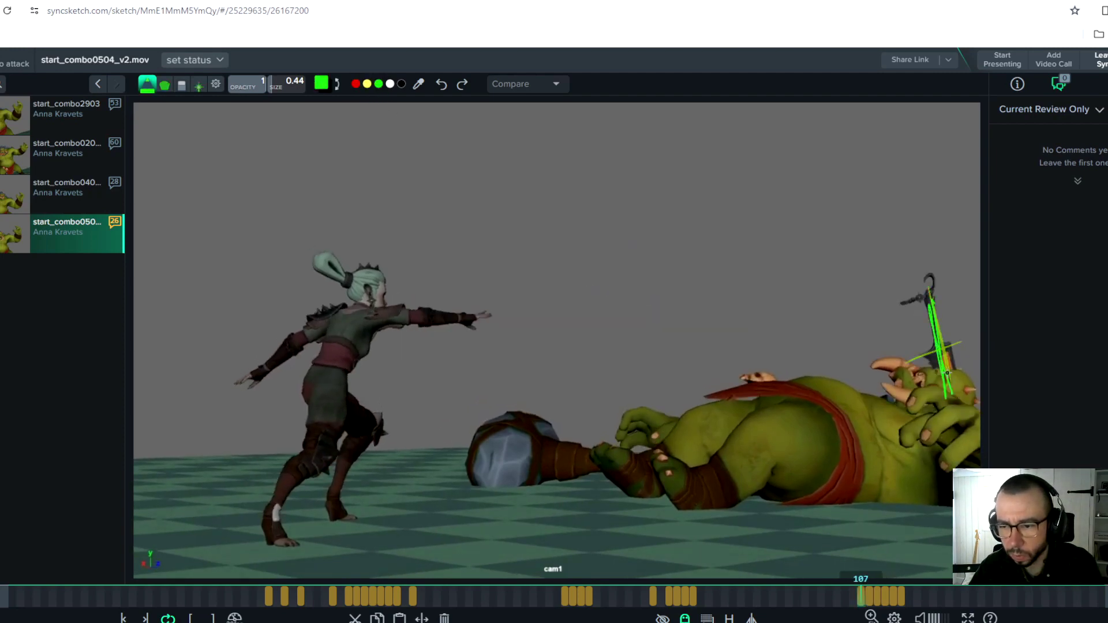
key("Right")
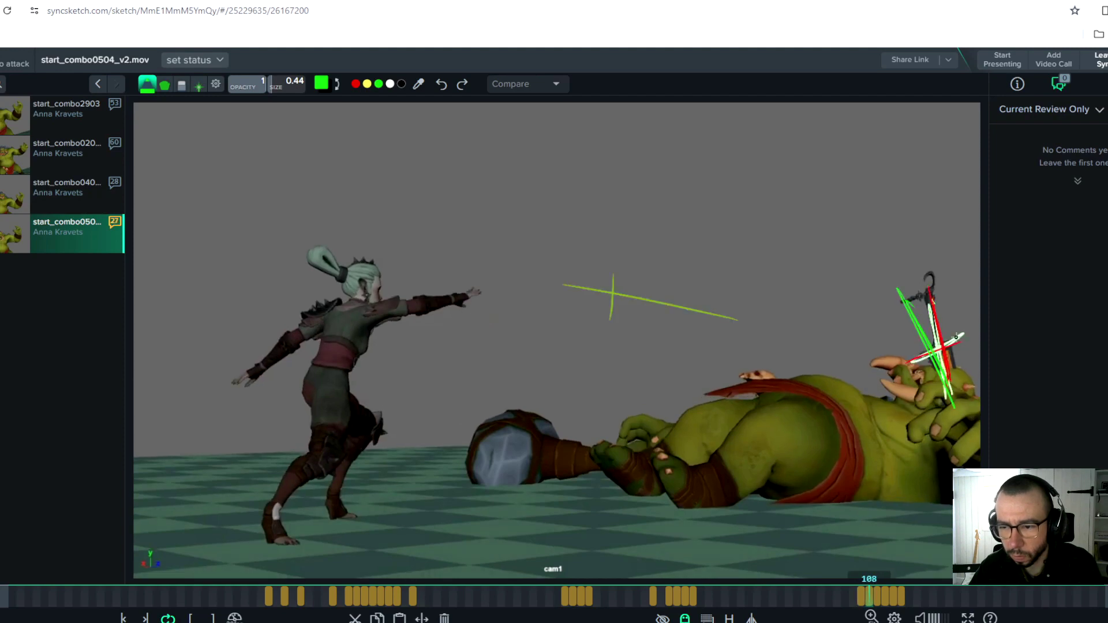
Sketch green crossed sword lines on frames 109 to 112 to suggest a more gradual flight toward the swordswoman's hand
key("Right")
key("Right")
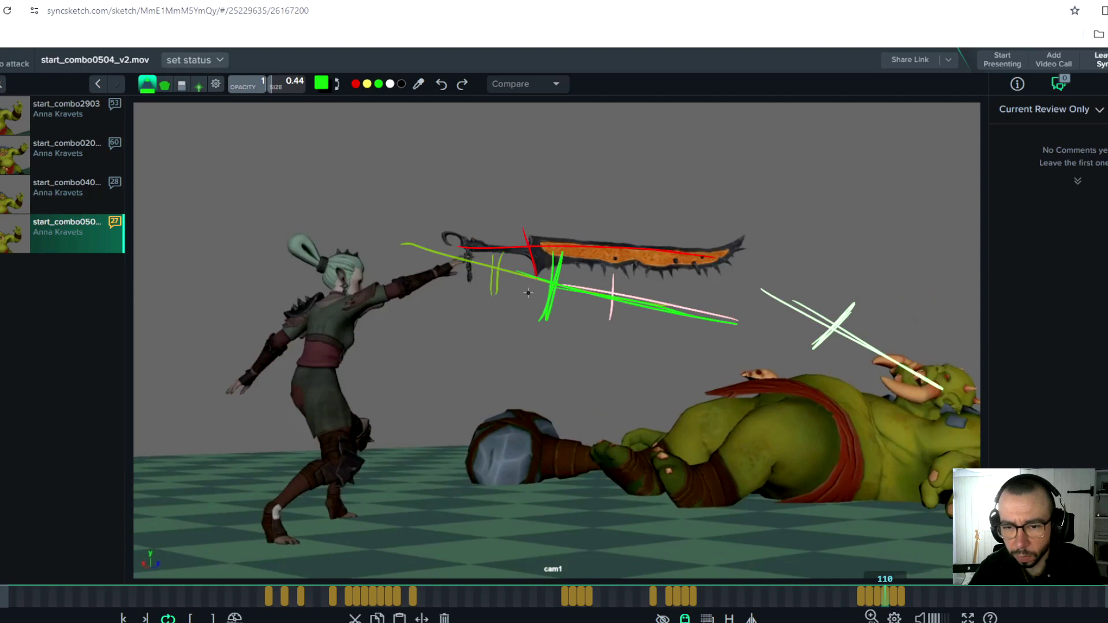
key("Right")
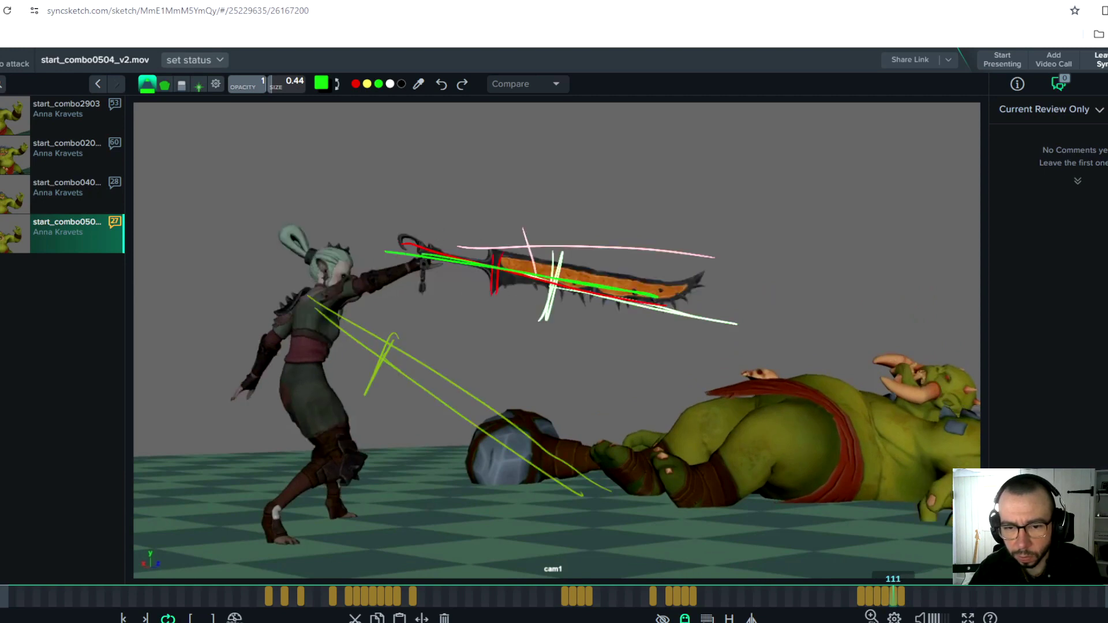
key("Right")
left_click_drag(379, 270, 644, 350)
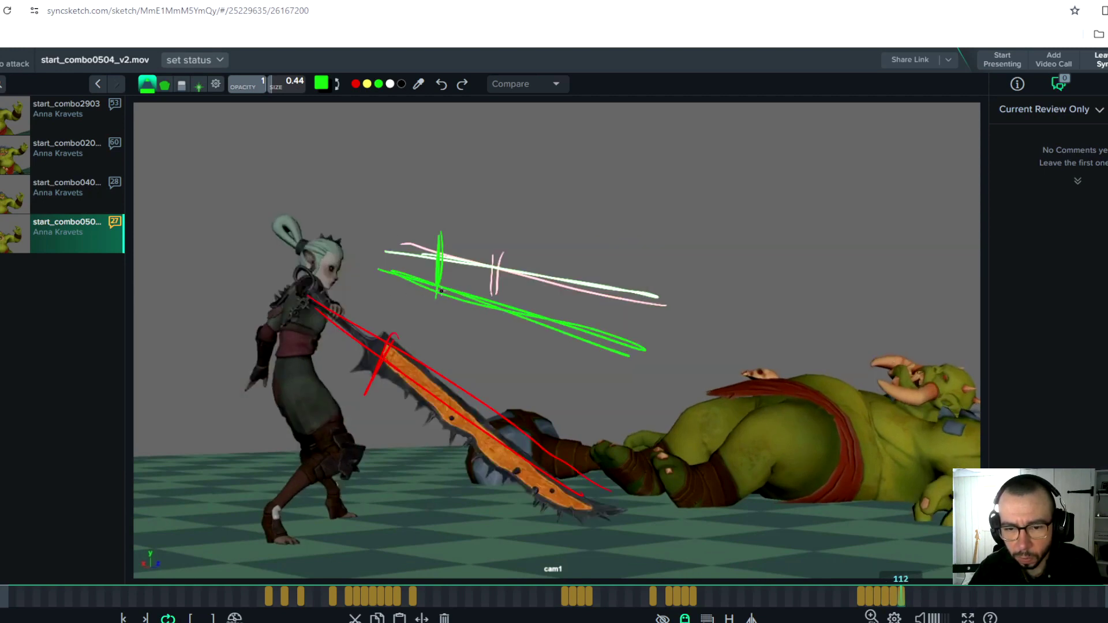
Draw green sword lines crossed at the guard on frames 113, 114 and 115, angling steadily down in front of the swordswoman
key("Right")
left_click_drag(376, 316, 601, 423)
left_click_drag(411, 333, 646, 456)
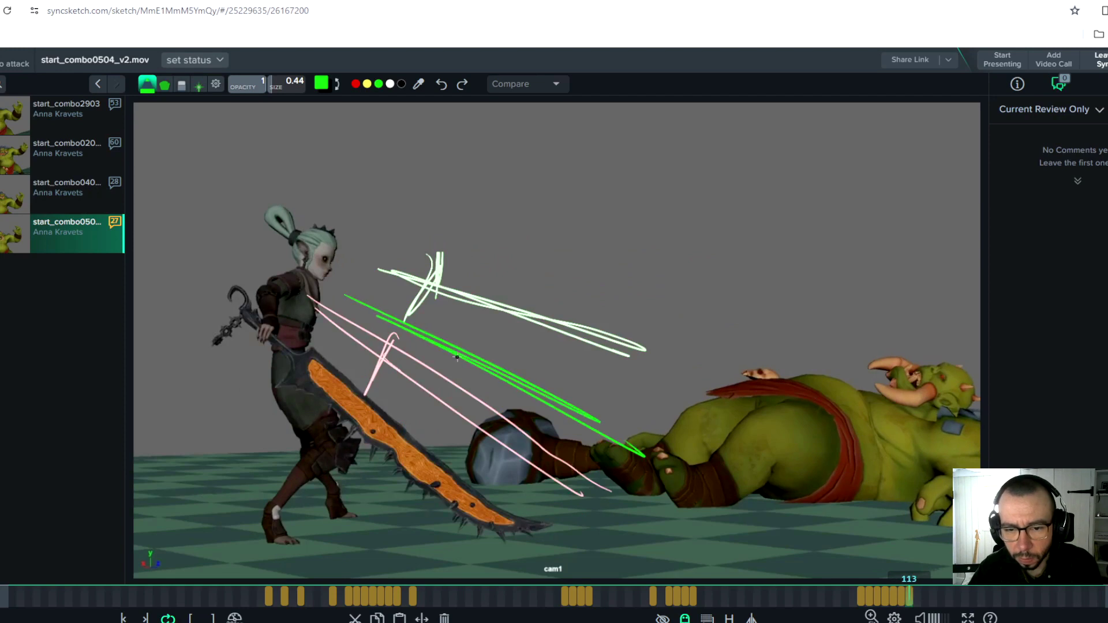
key("Right")
left_click_drag(327, 298, 491, 459)
left_click_drag(323, 322, 451, 427)
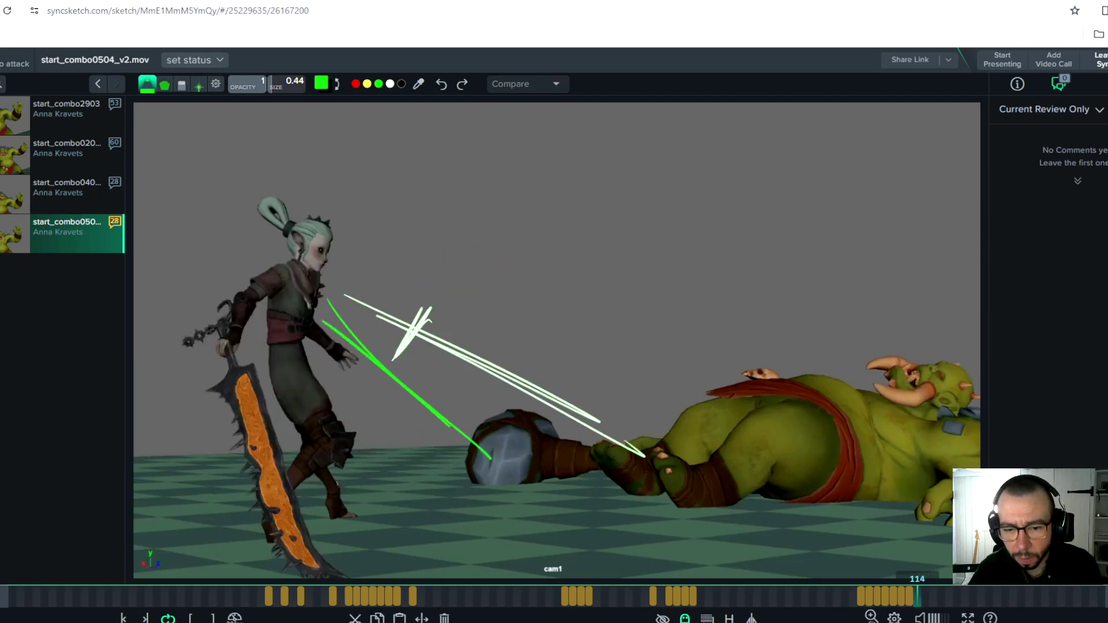
key("Right")
left_click_drag(272, 319, 365, 490)
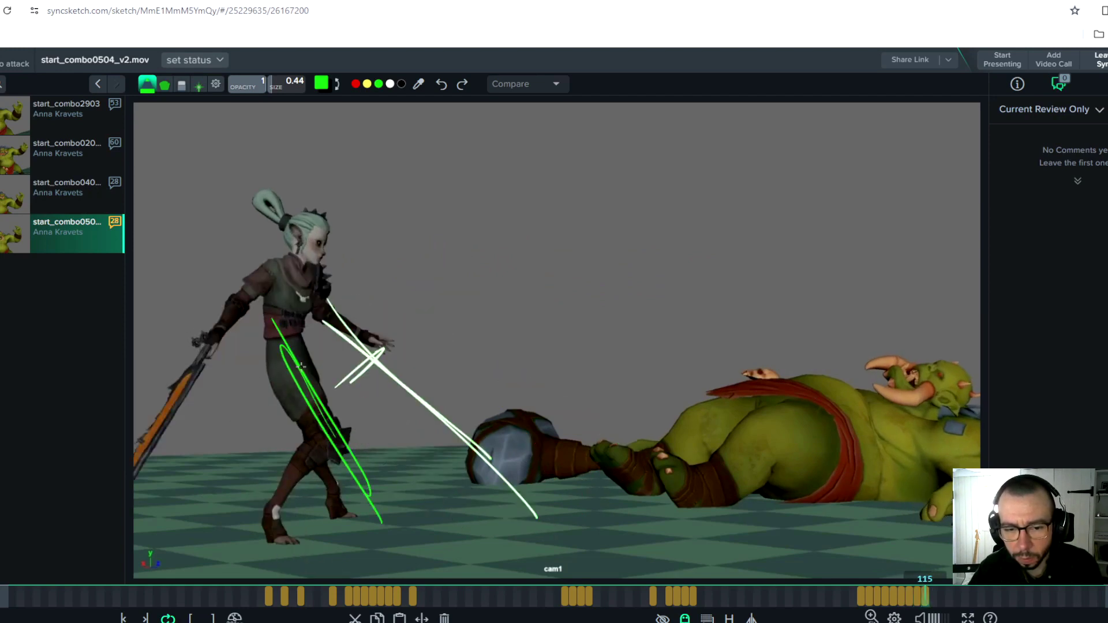
Extend the green sword path across frames 114 to 118, swinging the blade down past the swordswoman's legs and behind her
key("space")
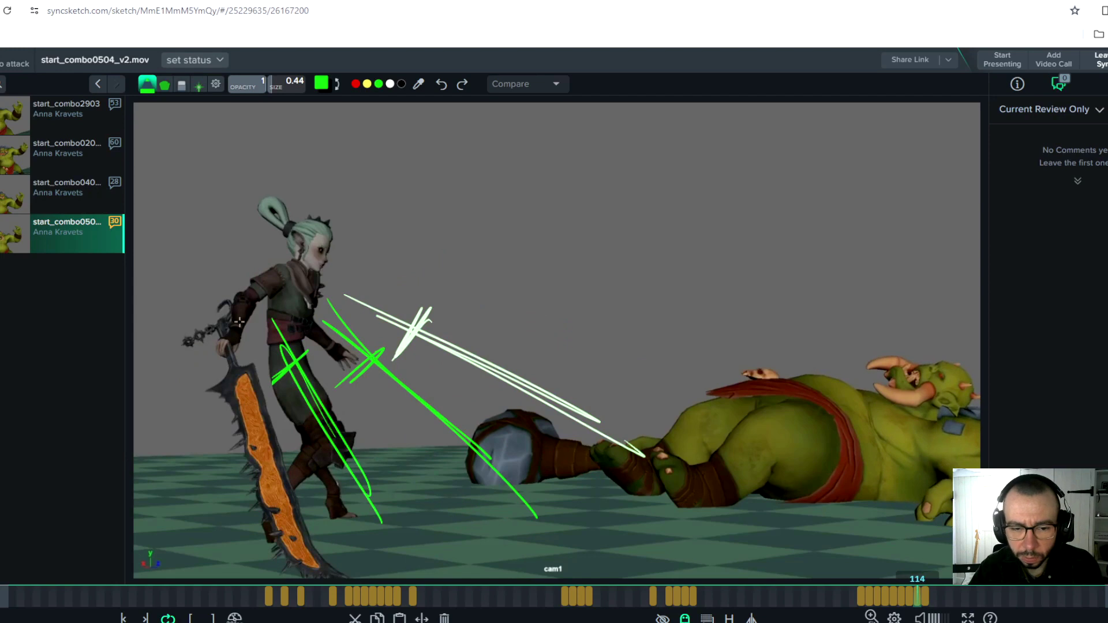
left_click_drag(224, 321, 244, 540)
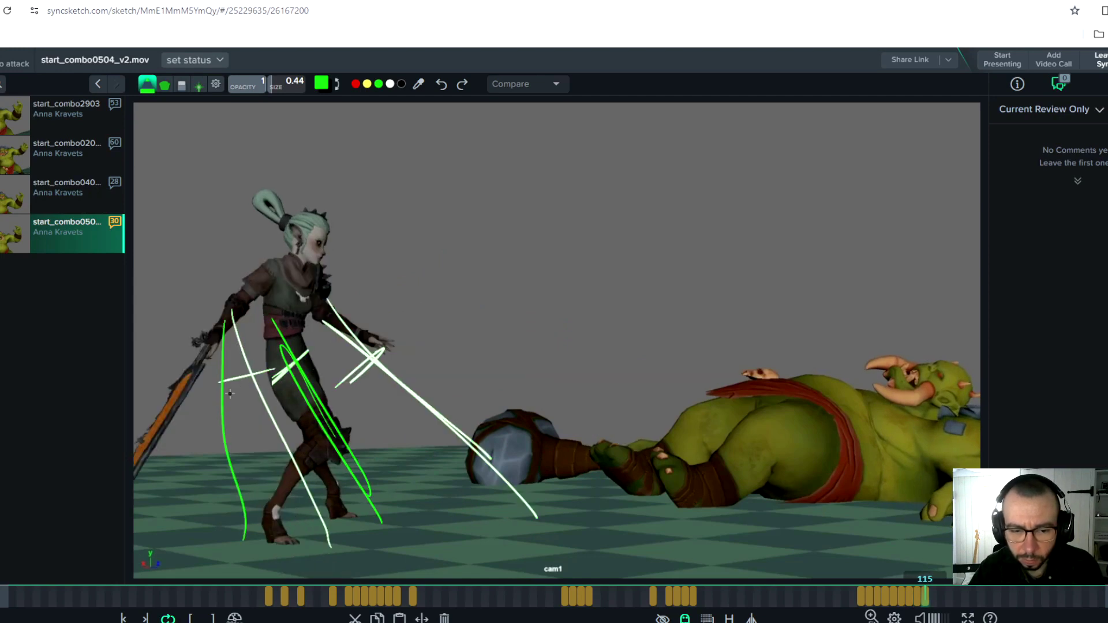
left_click_drag(186, 386, 230, 385)
key("Right")
left_click_drag(206, 322, 133, 522)
key("Right")
left_click_drag(214, 316, 154, 559)
key("Right")
left_click_drag(170, 351, 239, 385)
key("Right")
key("Right")
key("Left")
key("Left")
key("Left")
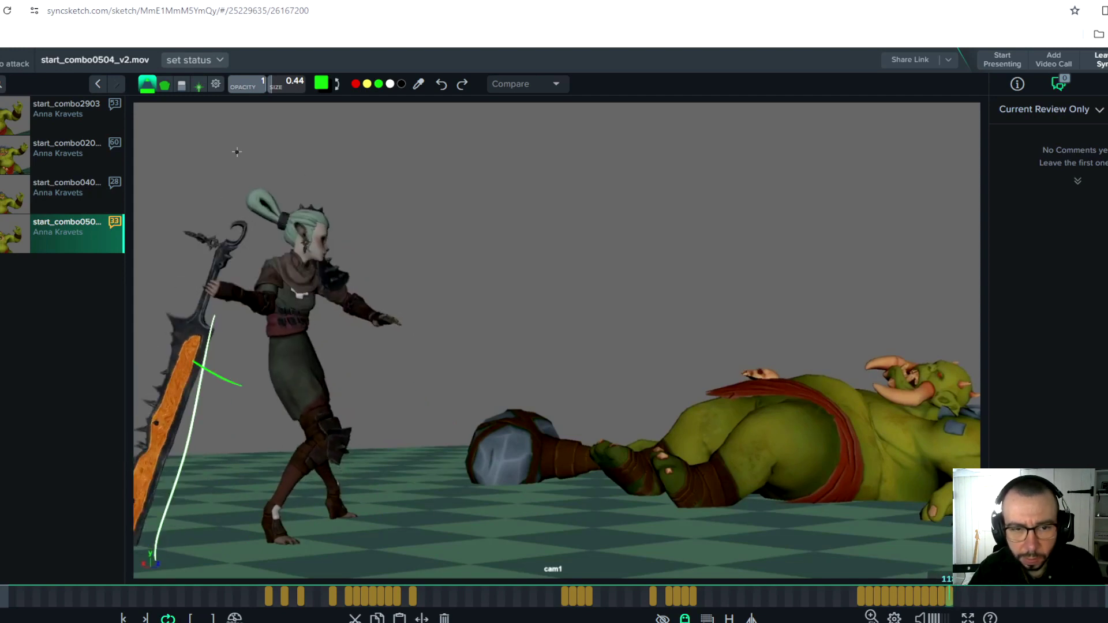
Trace the blade's lower edge in red on frames 118 and 119 and compare its position between them
left_click(356, 84)
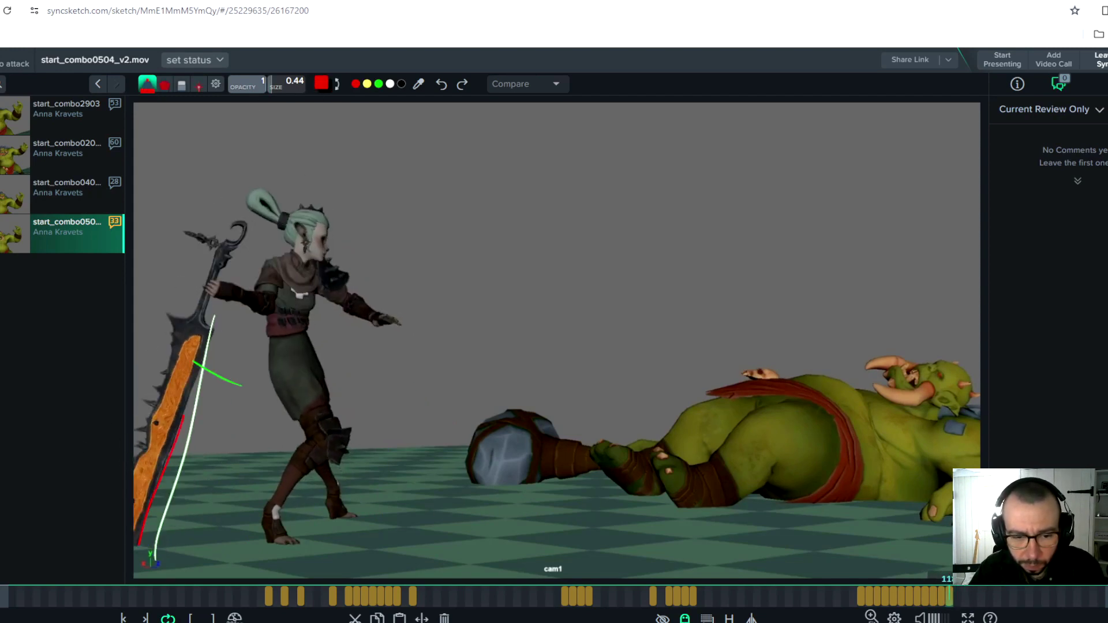
left_click_drag(143, 527, 133, 574)
key("Right")
key("Left")
key("Right")
key("Left")
key("Right")
key("Left")
key("Right")
key("Left")
key("Right")
key("Left")
key("Right")
key("Left")
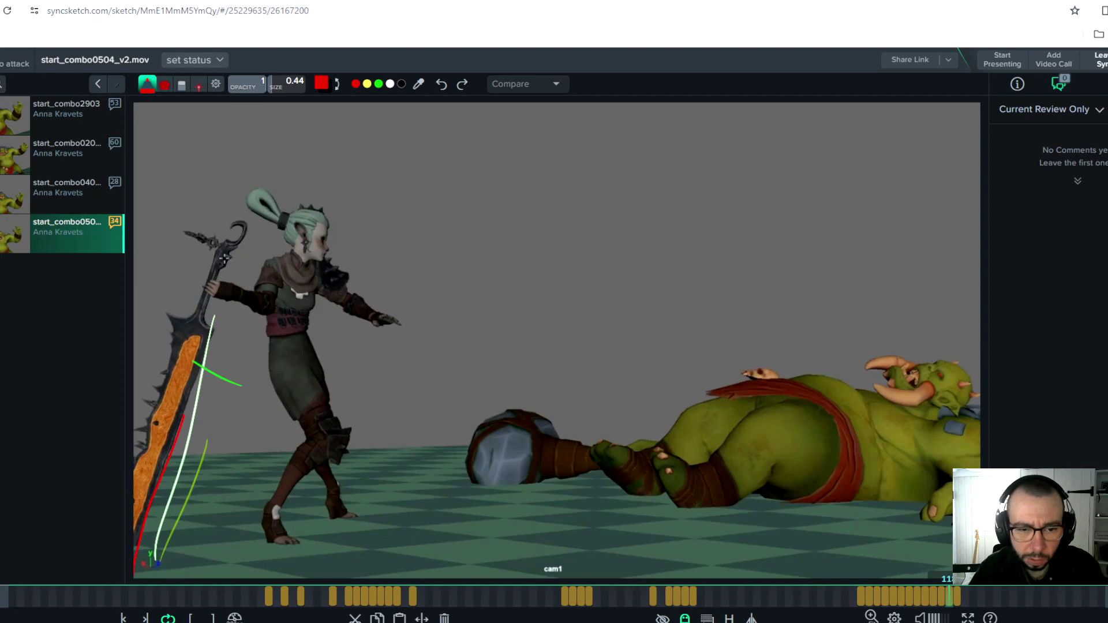
Outline the sword's handle and the swordswoman's bent sword arm in red on frame 118, and her arm on frame 119
left_click_drag(225, 240, 188, 337)
left_click_drag(262, 314, 209, 288)
key("Right")
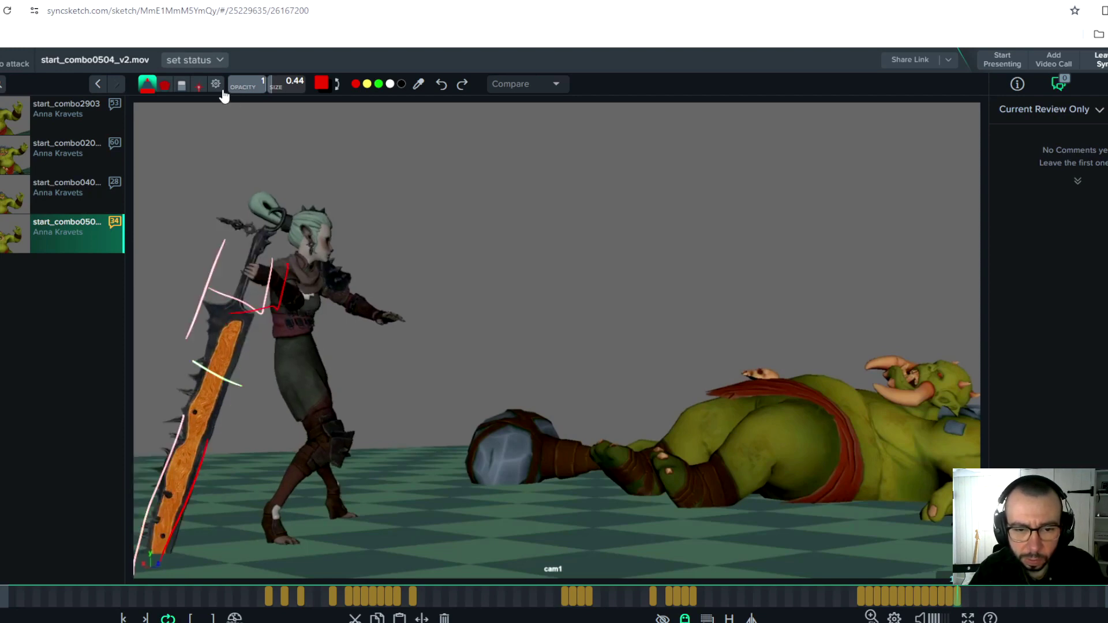
Step forward from frame 119 to examine the swordswoman lifting the sword behind her back
key("Left")
key("Left")
key("Right")
key("Right")
key("Right")
key("Right")
key("Right")
key("Right")
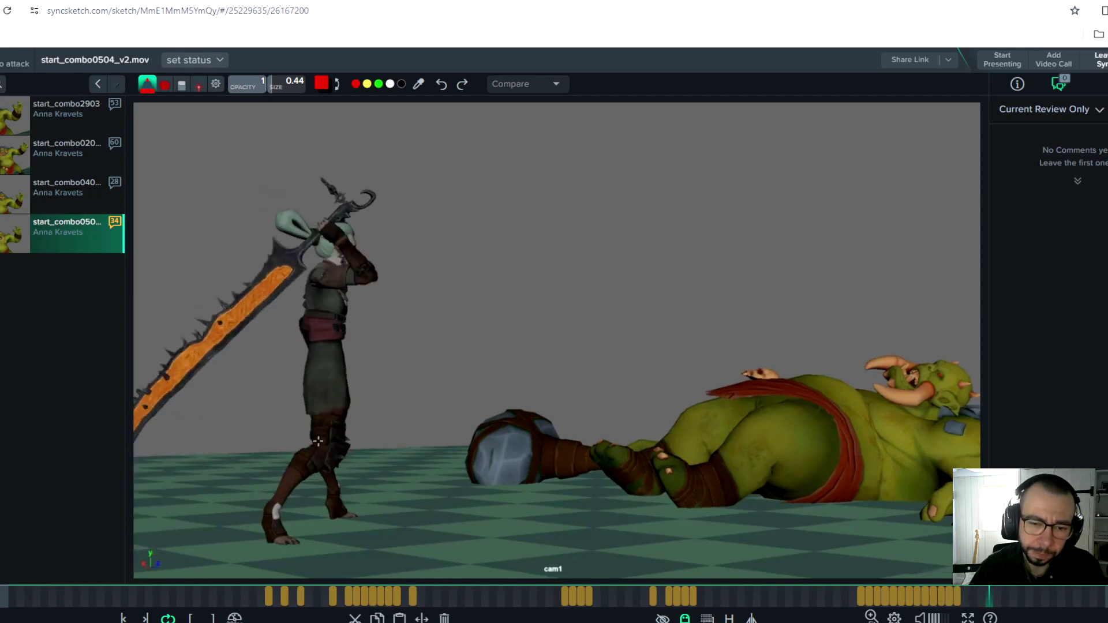
key("Right")
key("Right")
key("Right")
key("Right")
key("Right")
key("Right")
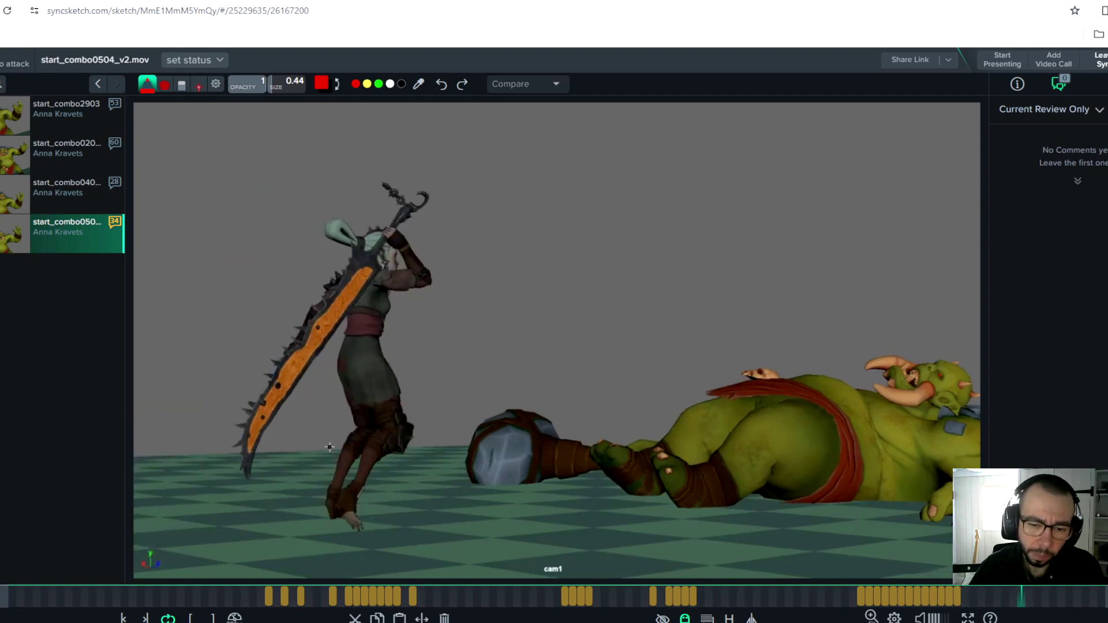
Draw red curves for a lower, dragging blade behind the swordswoman on frames 121 and 122
key("Left")
key("Left")
key("Left")
key("Left")
key("Left")
key("Left")
key("Left")
key("Left")
key("Left")
left_click_drag(268, 298, 134, 527)
key("Right")
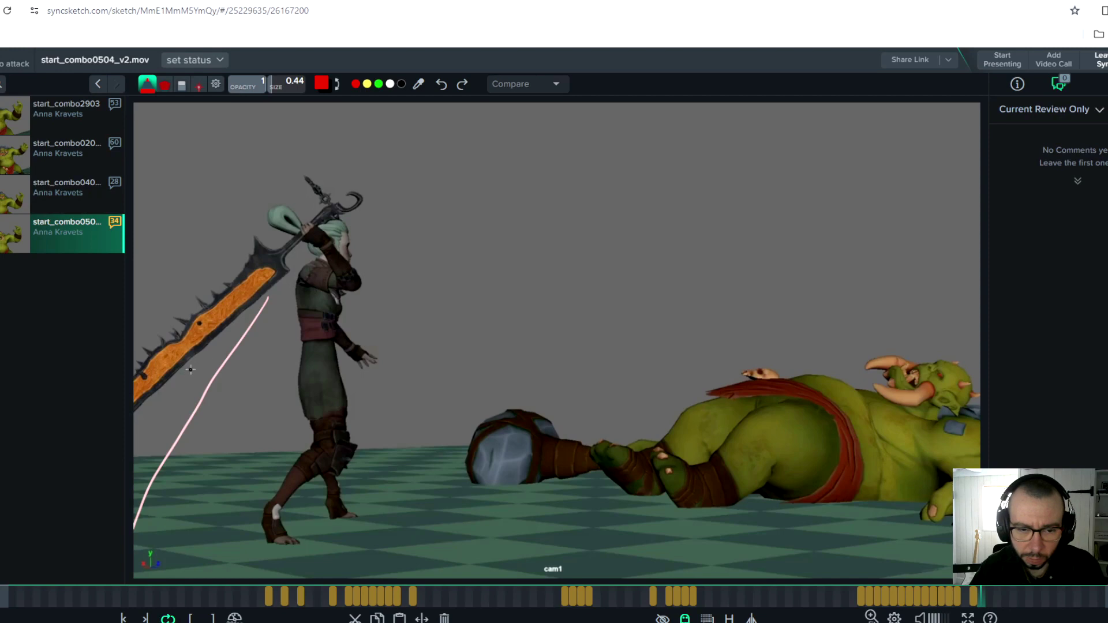
mouse_move(256, 294)
left_mouse_down()
mouse_move(160, 457)
mouse_move(120, 566)
left_mouse_up()
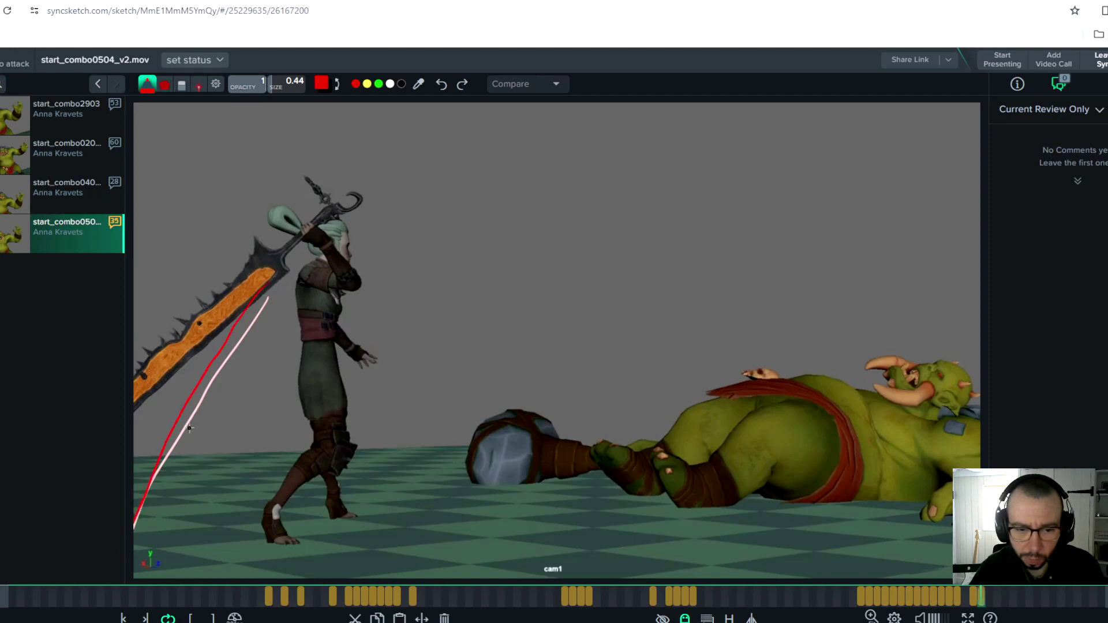
Draw red blade curves on frames 124 to 128, showing the sword trailing more steeply behind the swordswoman's back
key("Right")
left_click_drag(254, 263, 144, 522)
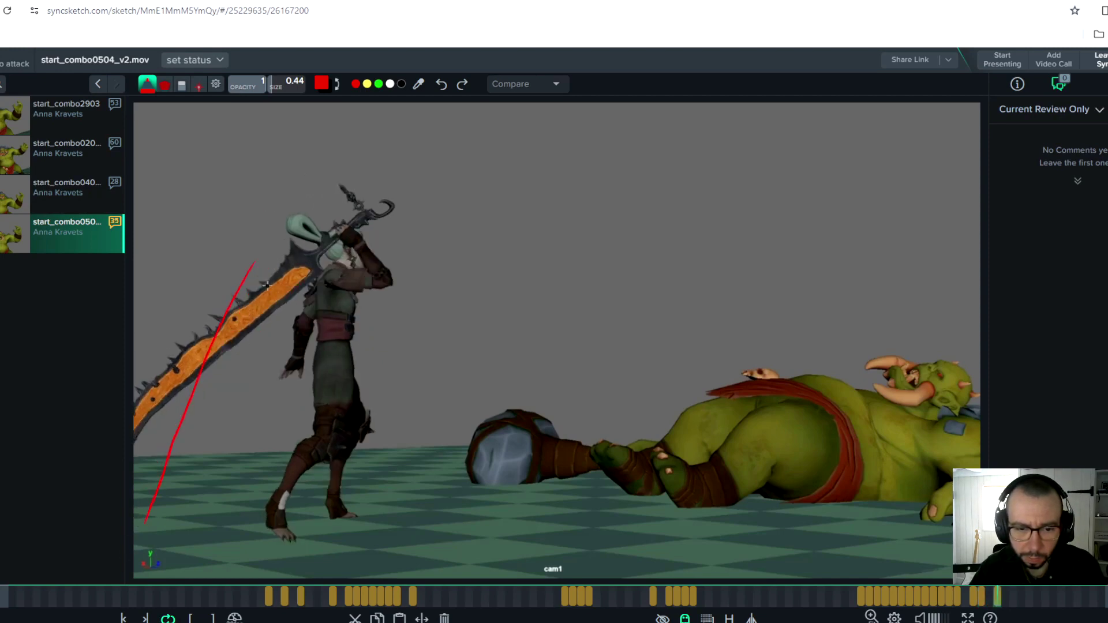
left_click_drag(260, 274, 156, 492)
key("Right")
left_click_drag(314, 236, 138, 497)
key("Right")
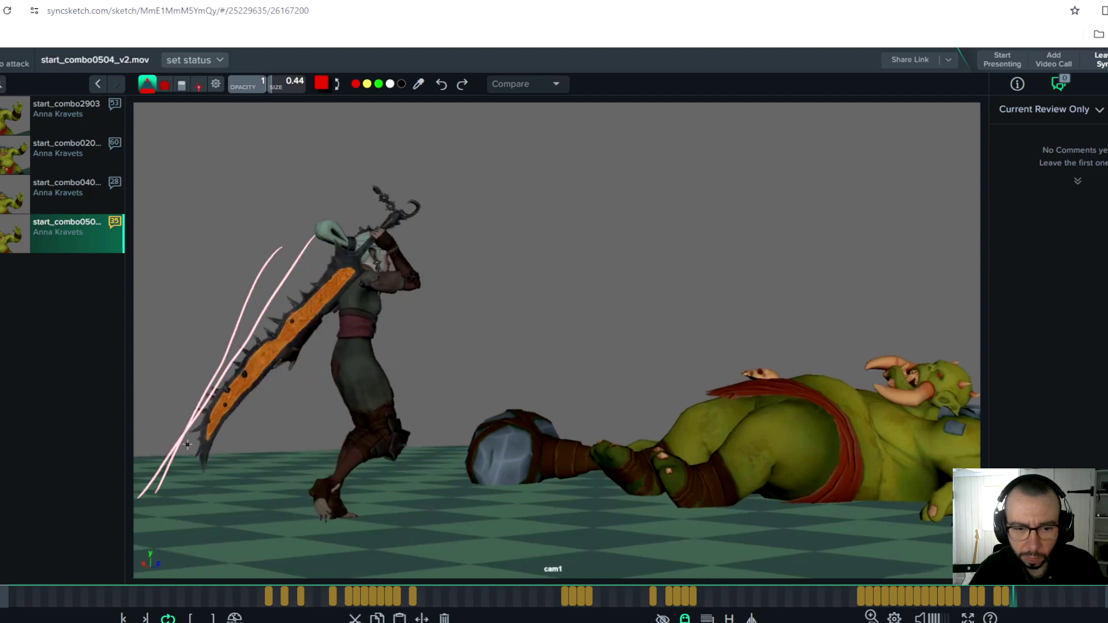
left_click_drag(336, 261, 172, 488)
key("Right")
left_click_drag(375, 263, 207, 481)
key("Right")
Step back to frame 118 and forward to frame 128 to review the sequence of drawn blade curves
key("Left")
key("Left")
key("Left")
key("Left")
key("Left")
key("Left")
key("Left")
key("Left")
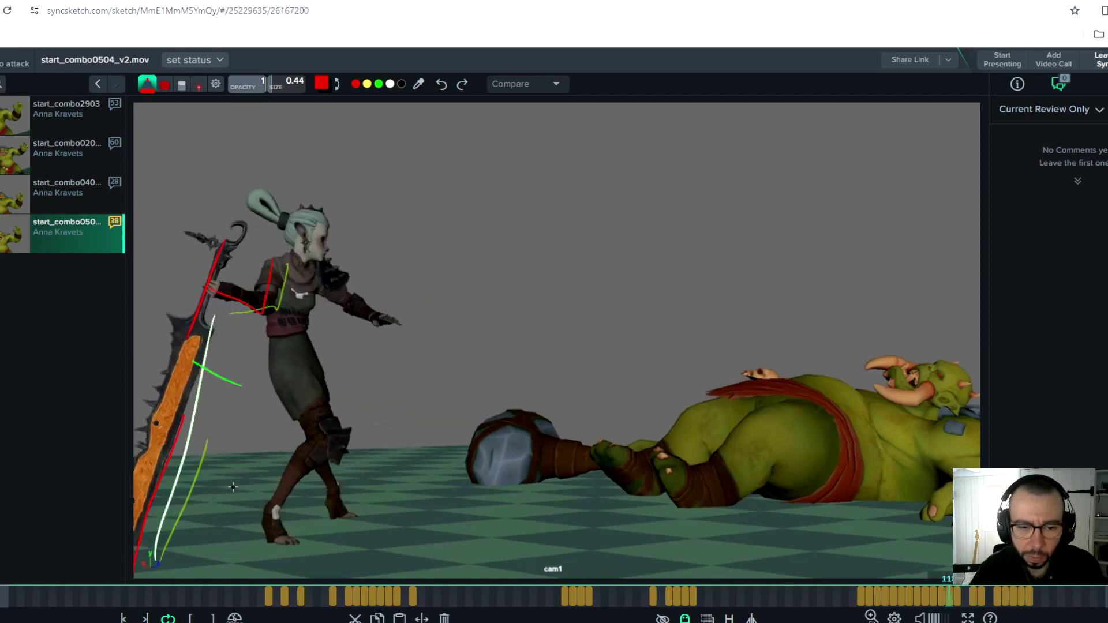
key("Right")
key("Right")
key("Right")
key("Right")
key("Right")
key("Right")
key("Right")
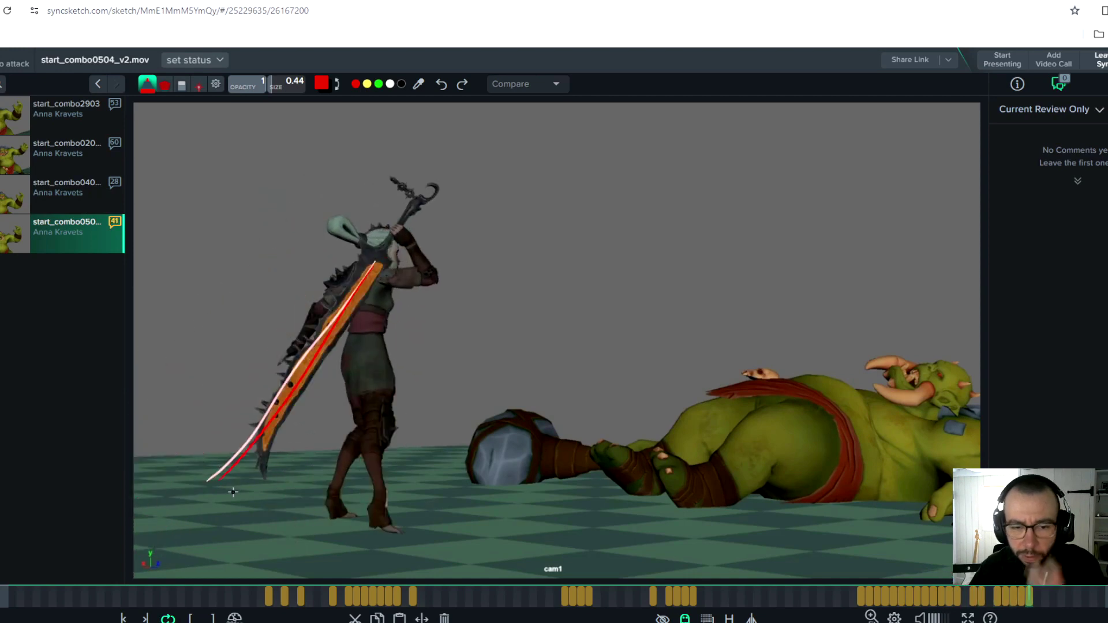
Step forward from frame 128 to examine the sword swinging up onto the swordswoman's shoulder
key("Right")
key("Right")
key("Right")
key("Right")
key("Right")
key("Right")
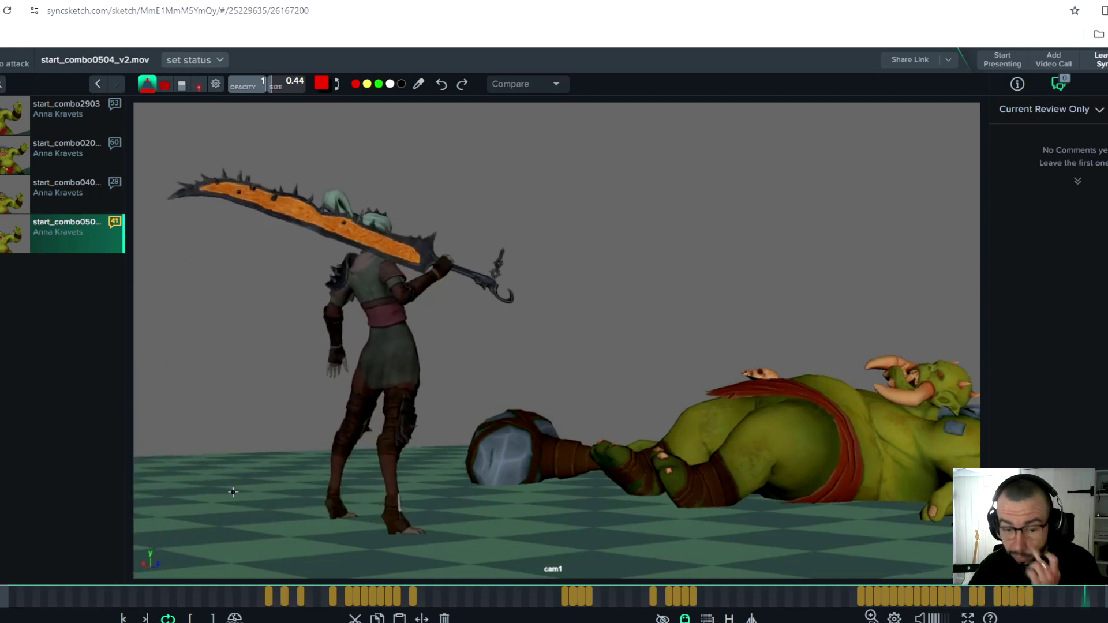
key("Right")
key("Right")
key("Right")
key("Right")
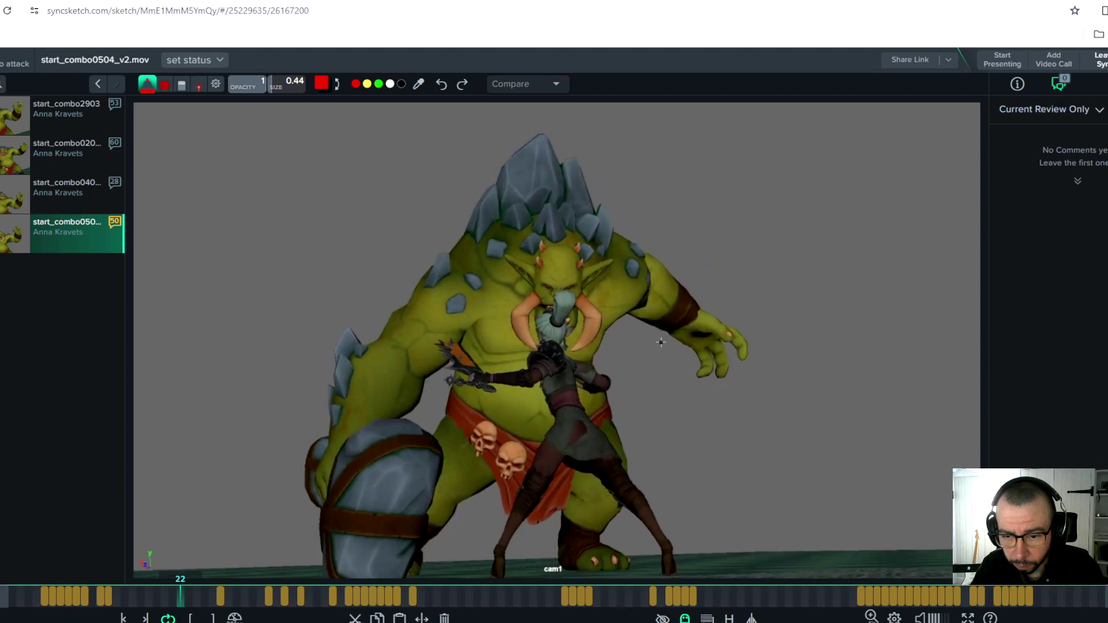
Draw red curved blade lines from the swordswoman's hand down toward the ground on frame 19
key("Left")
key("Left")
key("Left")
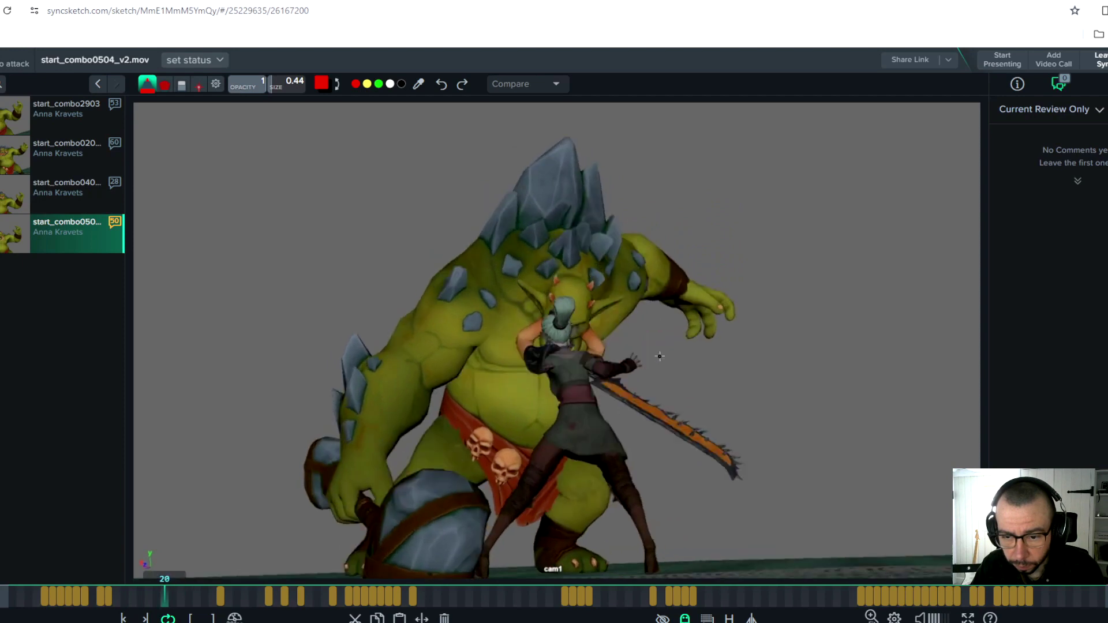
mouse_move(654, 404)
left_mouse_down()
mouse_move(656, 381)
mouse_move(643, 491)
mouse_move(641, 365)
left_mouse_up()
Sketch the blade's downward arc and the swordswoman's revised arms in red on frame 20, and advance to frame 21
key("Right")
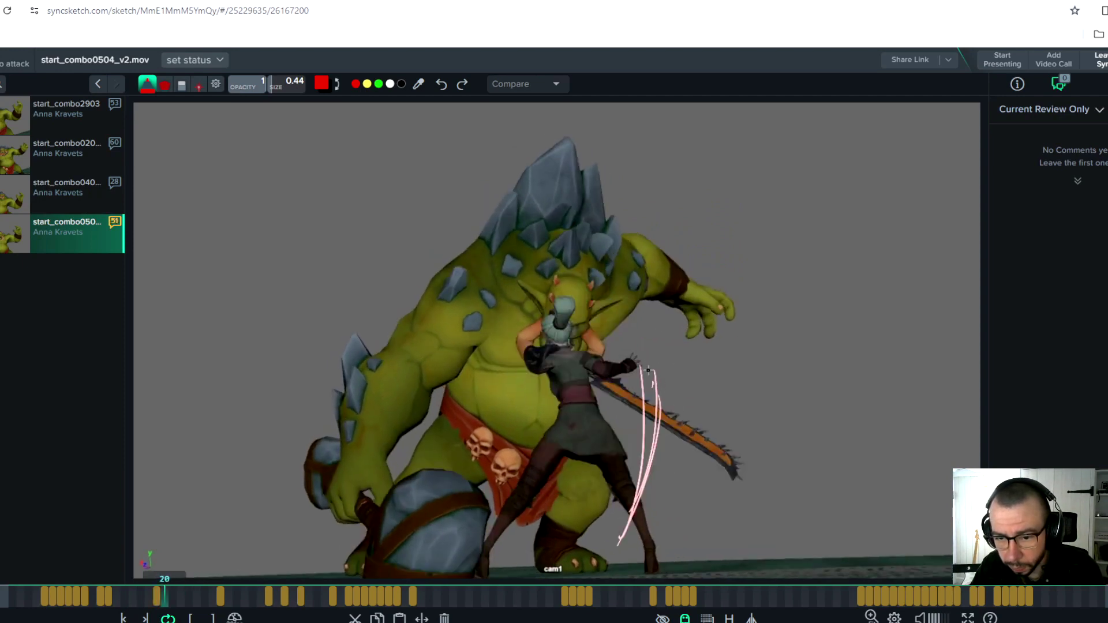
left_click_drag(624, 346, 703, 519)
mouse_move(608, 355)
left_mouse_down()
mouse_move(678, 471)
mouse_move(692, 524)
left_mouse_up()
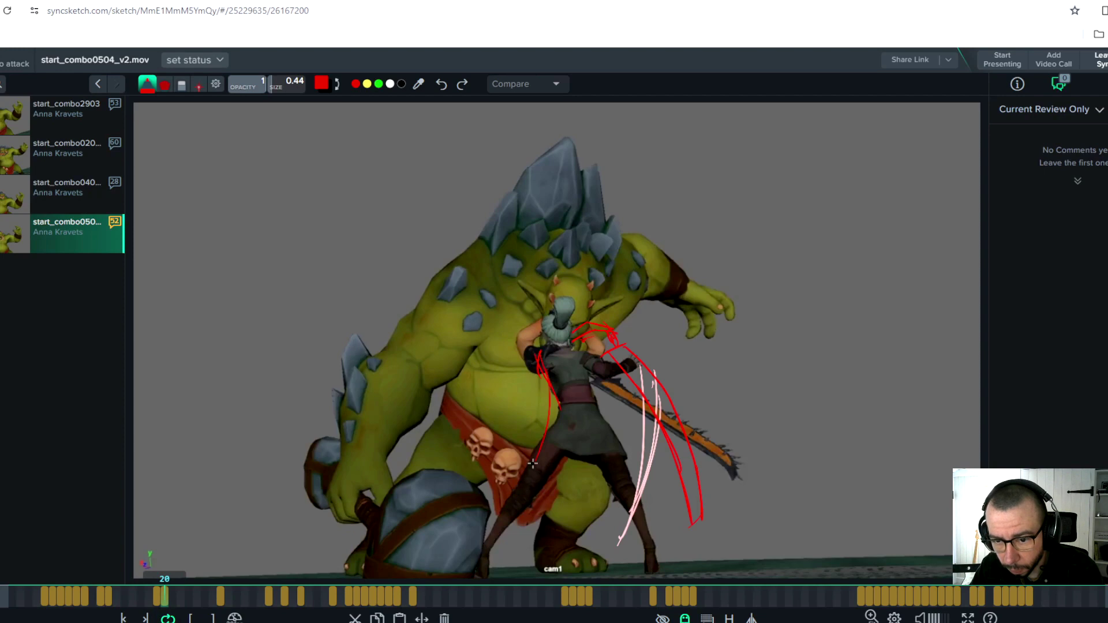
key("Right")
left_click_drag(576, 315, 728, 417)
mouse_move(611, 338)
left_mouse_down()
mouse_move(747, 380)
mouse_move(710, 353)
left_mouse_up()
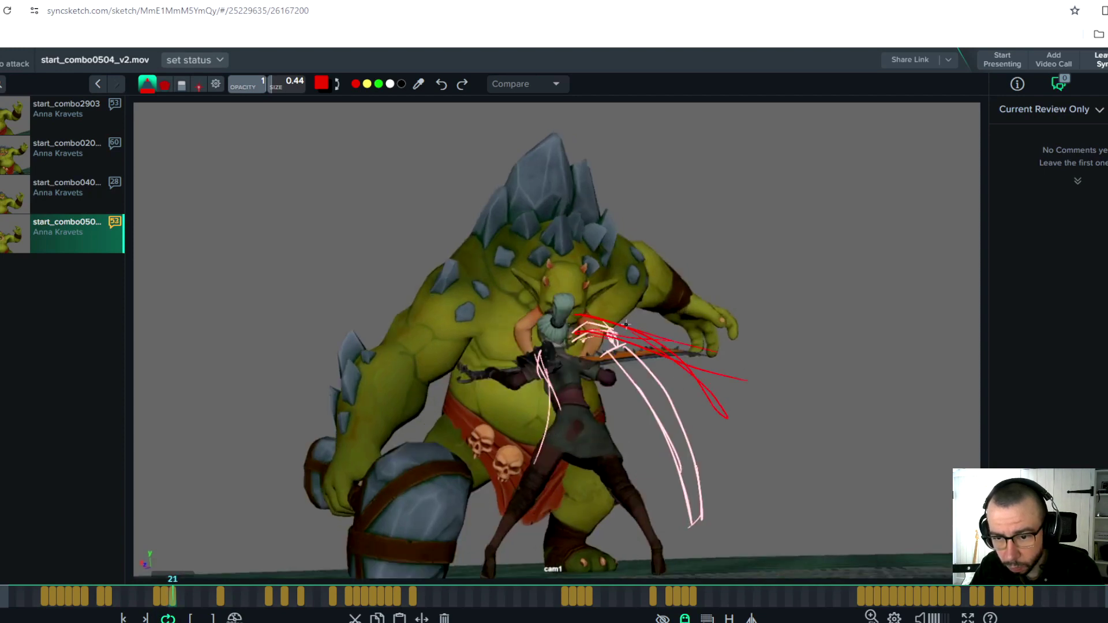
left_click_drag(626, 320, 742, 366)
left_click(445, 618)
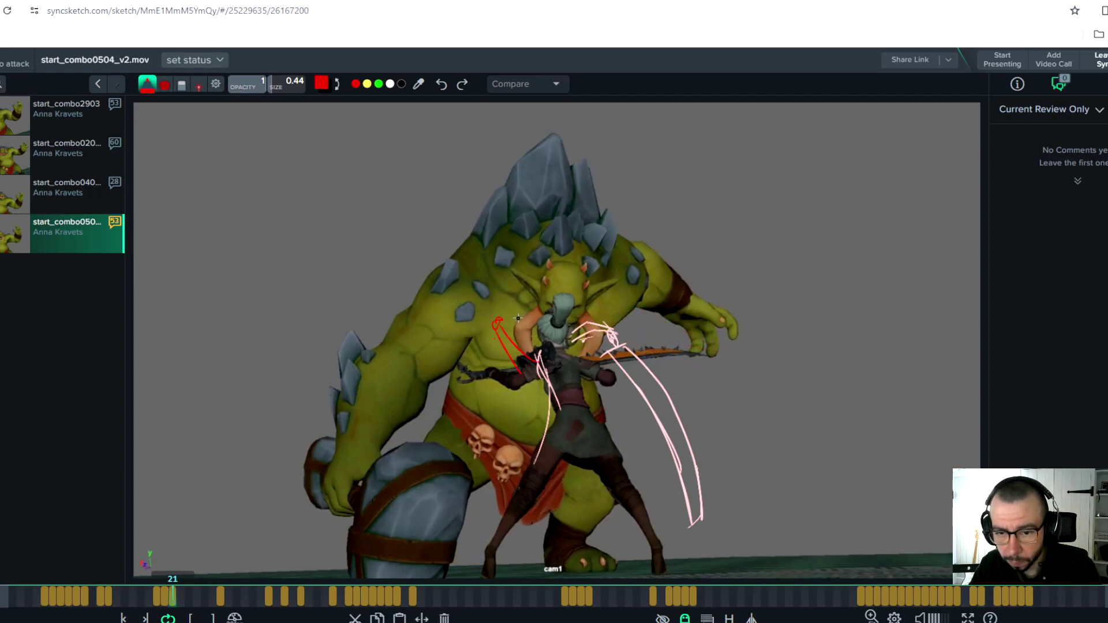
Sketch the sword in red extending horizontally from the swordswoman's raised hand across the ogre's chest on frame 21, and advance to frame 22
left_click_drag(604, 317, 768, 338)
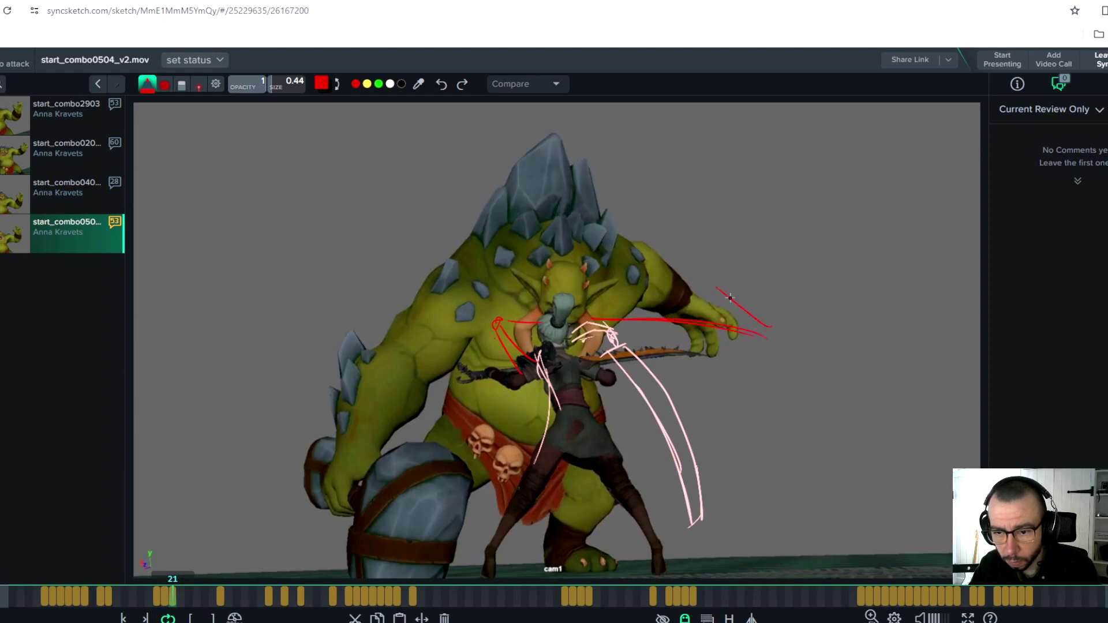
left_click_drag(522, 291, 474, 319)
key("Right")
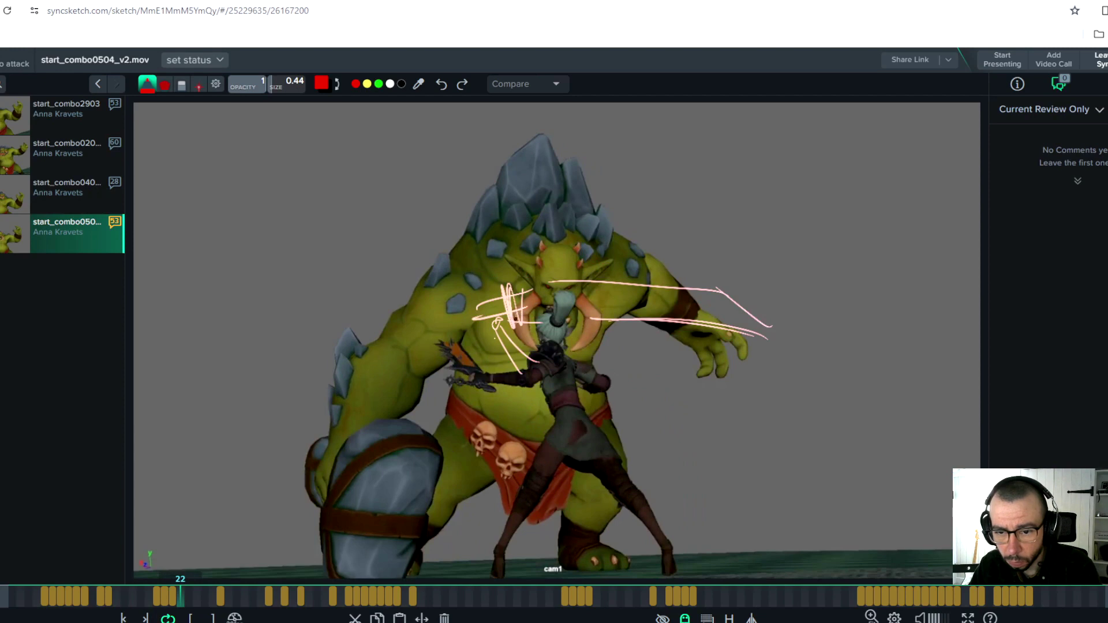
Draw the sword standing nearly upright with the swordswoman's revised arms in red on frame 22, and advance to frame 23
left_click_drag(491, 313, 488, 384)
left_click_drag(500, 237, 492, 389)
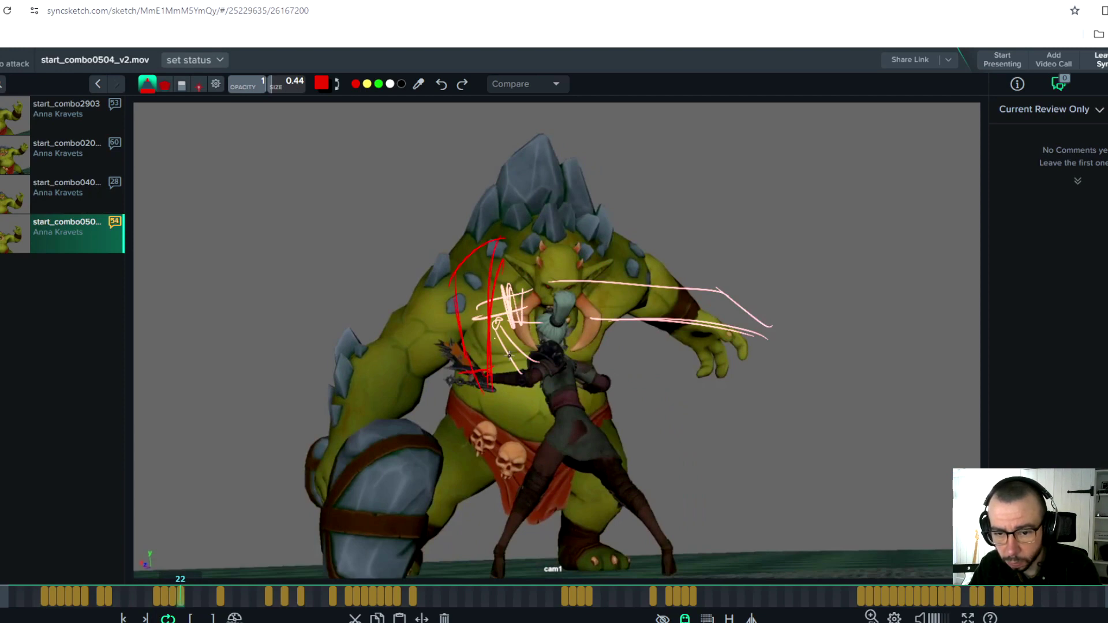
left_click_drag(546, 359, 459, 390)
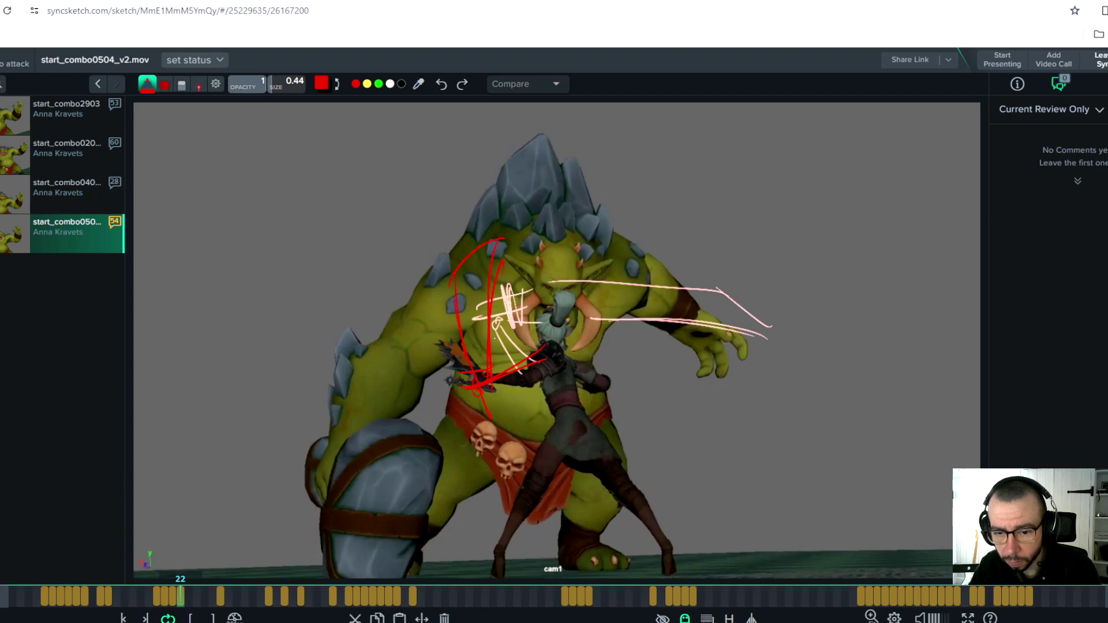
key("Right")
Draw the blade in red slanting up over the ogre's hammer arm on frame 23, and advance to frame 25
left_click_drag(483, 386, 368, 277)
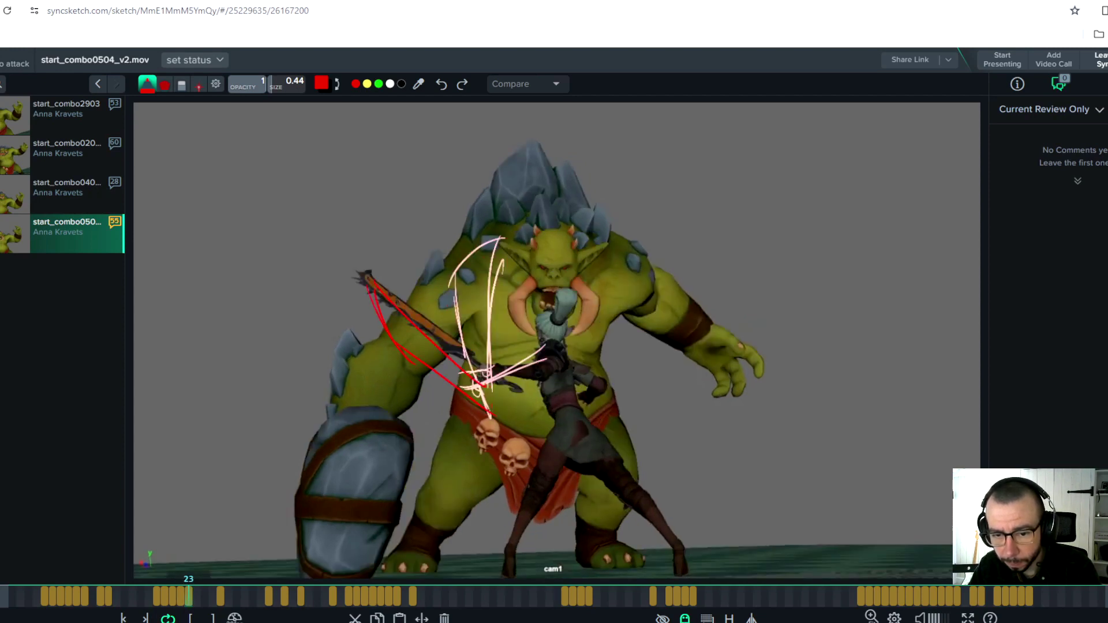
key("Right")
key("Right")
key("Right")
key("Right")
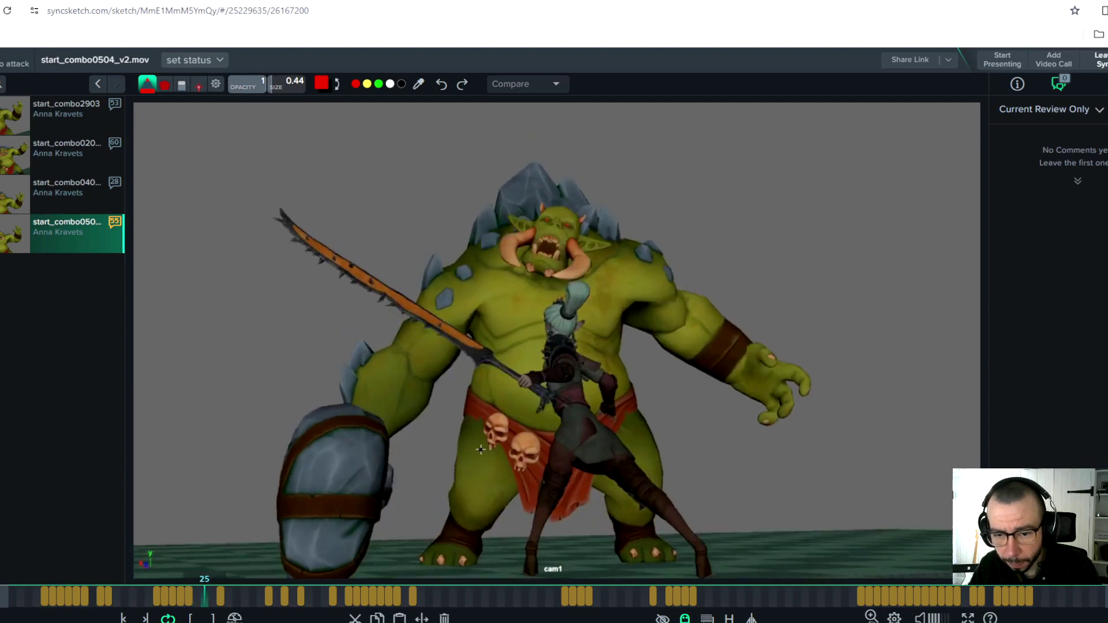
Step back to frame 15 and forward to frame 25 to review the flow of the redrawn sword swing
key("Left")
key("Left")
key("Left")
key("Left")
key("Left")
key("Left")
key("Left")
key("Left")
key("Left")
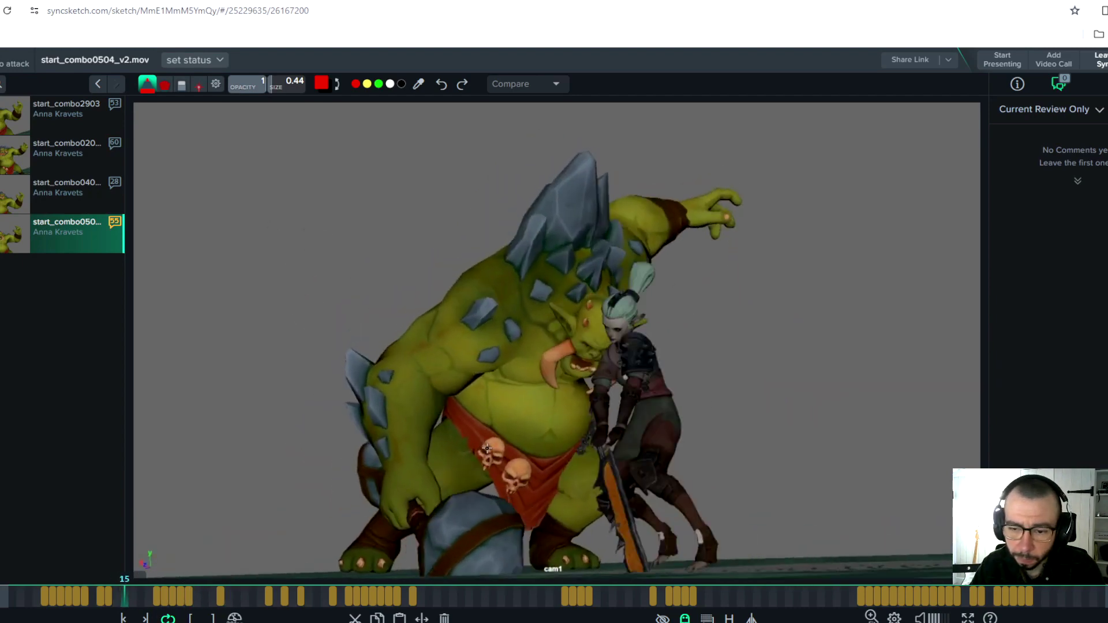
key("Right")
key("Right")
key("Right")
key("Right")
key("Right")
key("Right")
key("Right")
key("Right")
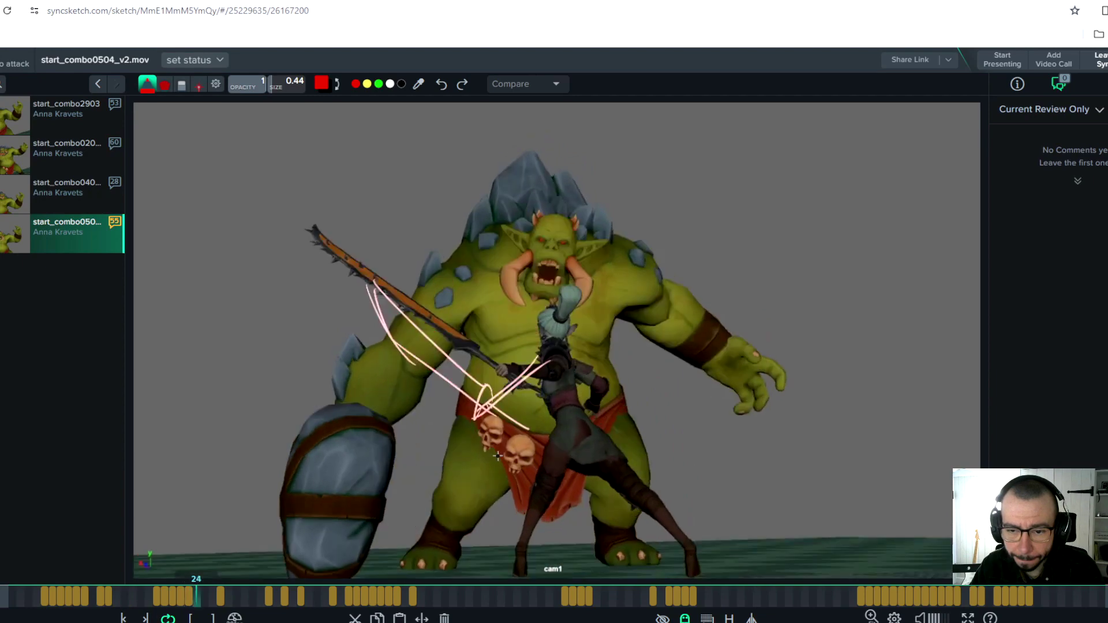
key("Left")
key("Left")
key("Left")
key("Right")
key("Right")
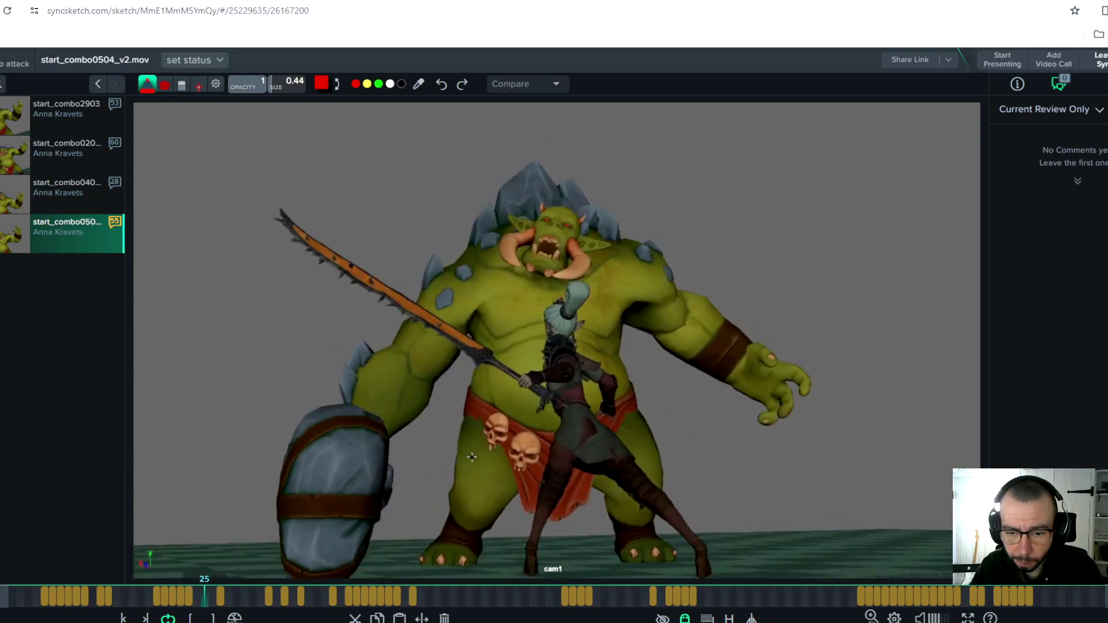
Sketch the swordswoman's extended arms and a lower blade in red on frame 25, and check them against frame 26
left_click_drag(553, 369, 448, 375)
mouse_move(300, 277)
left_mouse_down()
mouse_move(462, 386)
mouse_move(414, 351)
left_mouse_up()
mouse_move(300, 271)
left_mouse_down()
mouse_move(309, 316)
mouse_move(453, 398)
left_mouse_up()
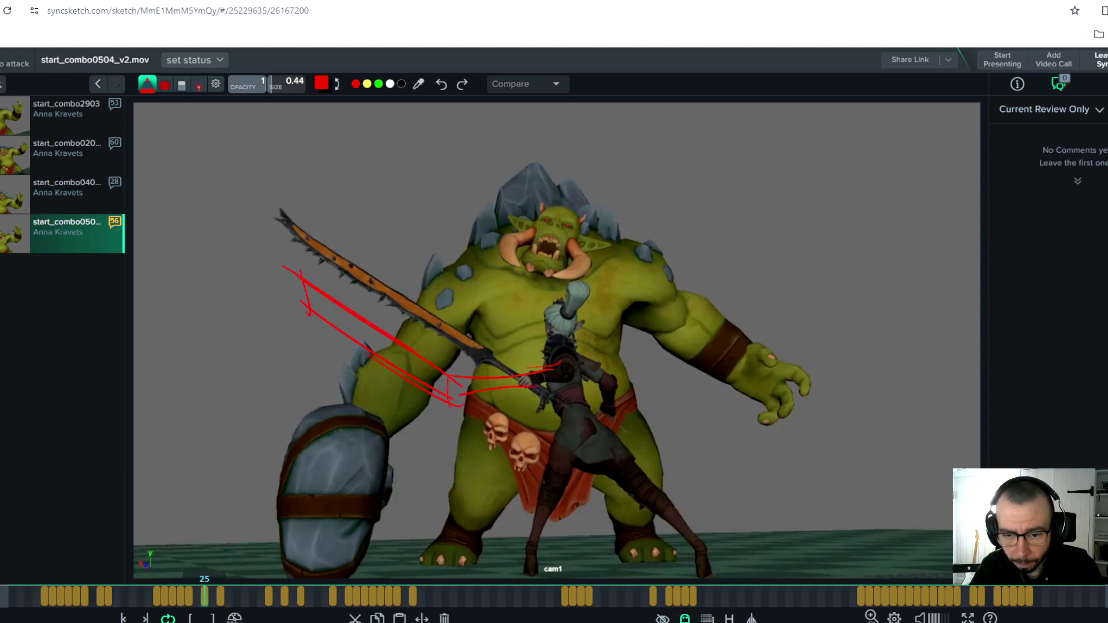
left_click_drag(563, 357, 467, 401)
key("Right")
key("Left")
Step forward from frame 25 to frame 49 to examine the sword's downward swing and the swordswoman's dodge
key("Right")
key("Right")
key("Right")
key("Right")
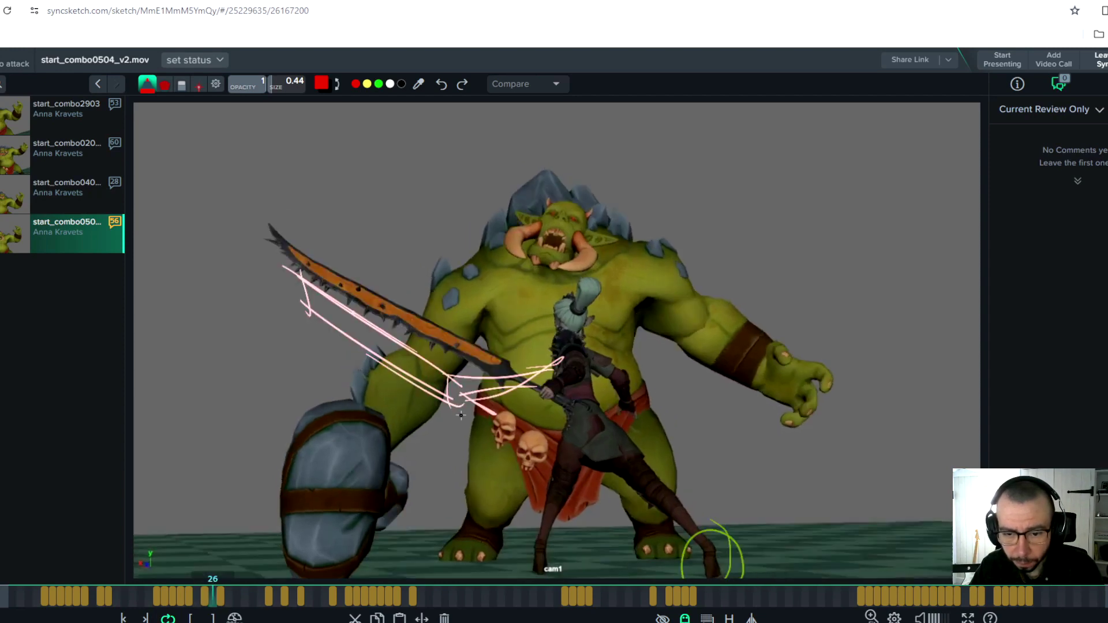
key("Right")
key("Right")
key("Right")
key("Right")
key("Right")
key("Right")
key("Right")
key("Right")
key("Right")
key("Right")
key("Right")
key("Right")
key("Right")
key("Right")
key("Right")
key("Right")
key("Right")
key("Right")
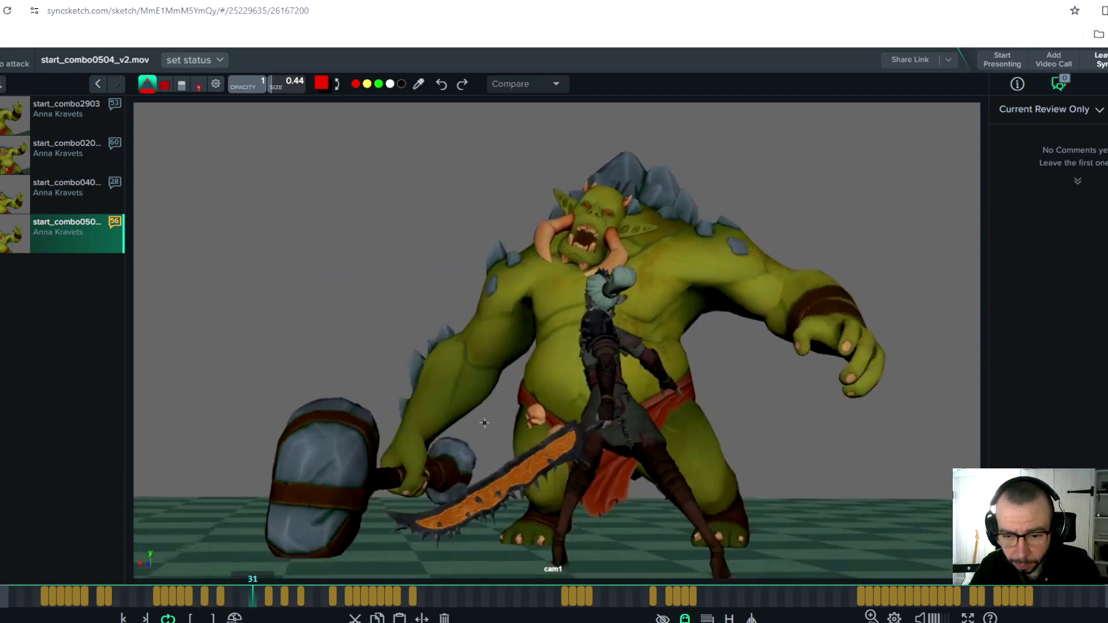
key("Right")
key("Right")
key("Right")
key("Right")
key("Right")
key("Right")
key("Right")
key("Right")
key("Right")
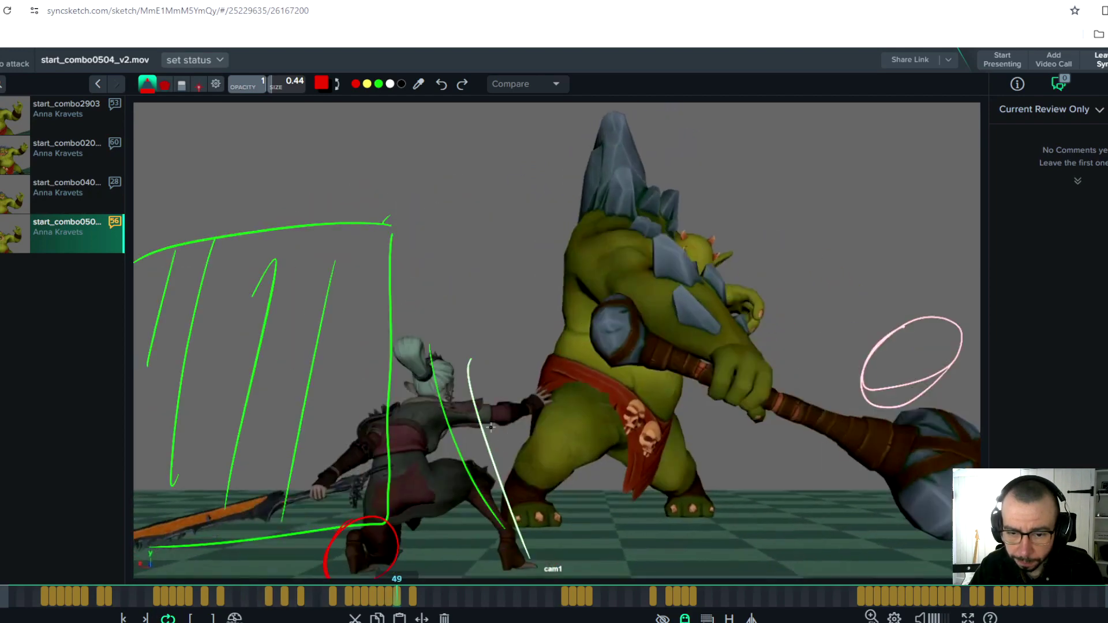
Step forward from frame 49 to frame 86 to examine the ogre's hammer swing, the swordswoman's leap and the strike
key("Right")
key("Right")
key("Right")
key("Right")
key("Right")
key("Right")
key("Right")
key("Right")
key("Right")
key("Right")
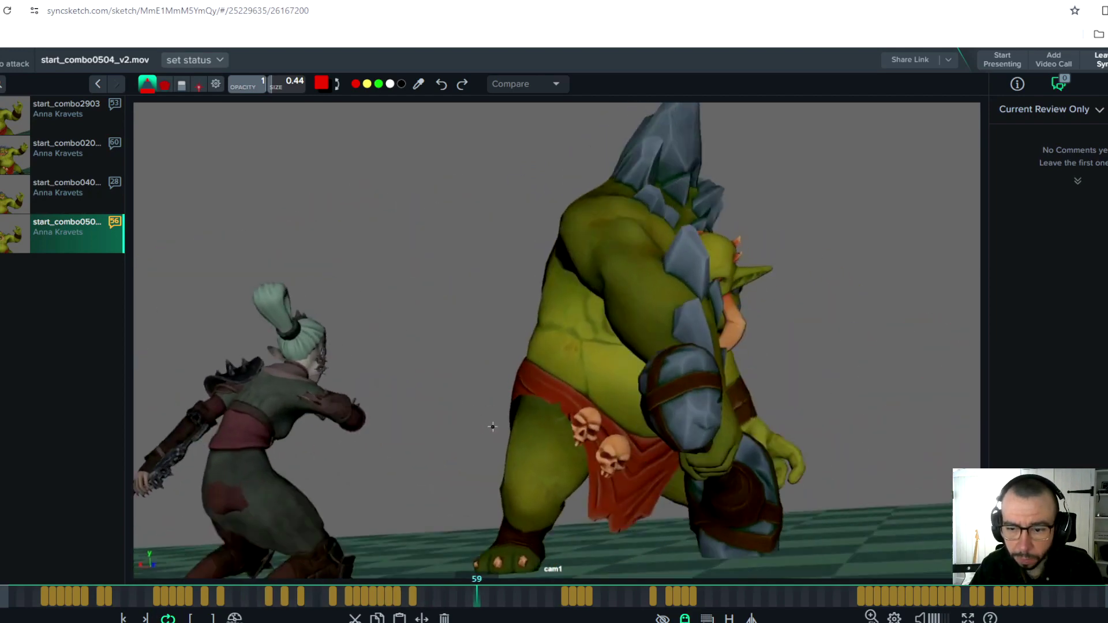
key("Right")
key("Right")
key("Right")
key("Right")
key("Right")
key("Right")
key("Right")
key("Right")
key("Right")
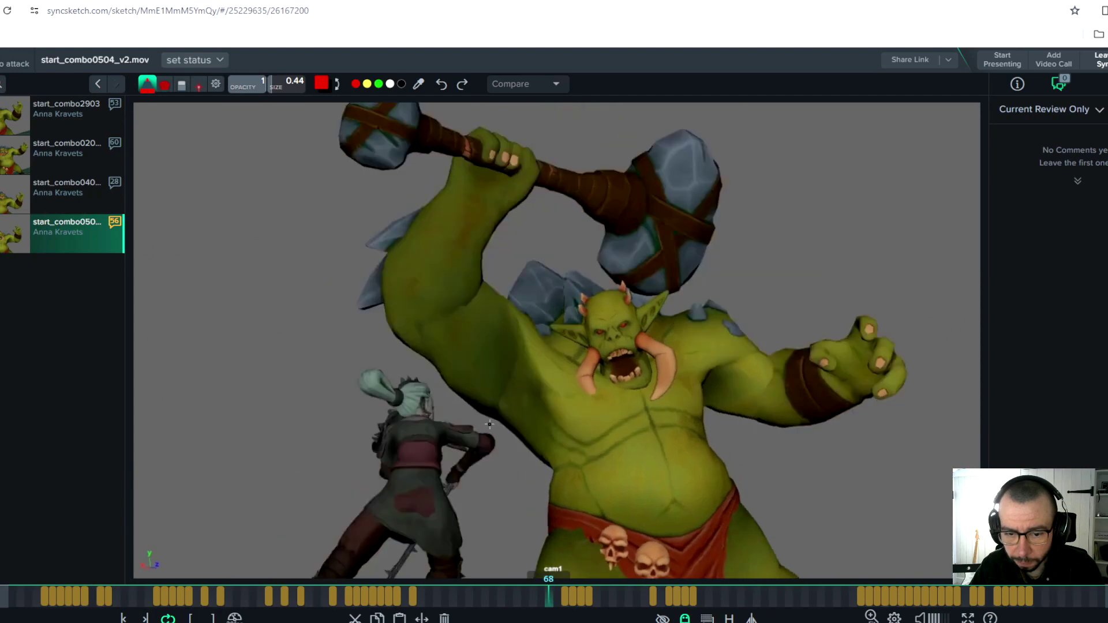
key("Right")
key("Right")
key("Right")
key("Right")
key("Right")
key("Right")
key("Right")
key("Right")
key("Right")
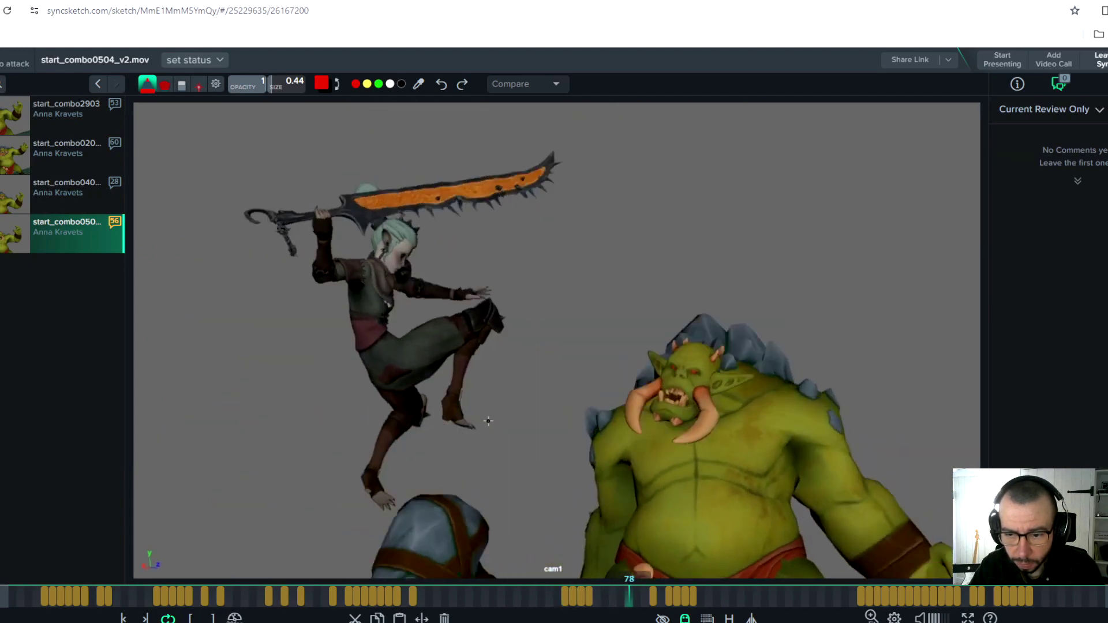
key("Right")
key("Right")
key("Right")
key("Right")
key("Right")
key("Right")
key("Right")
key("Right")
key("Right")
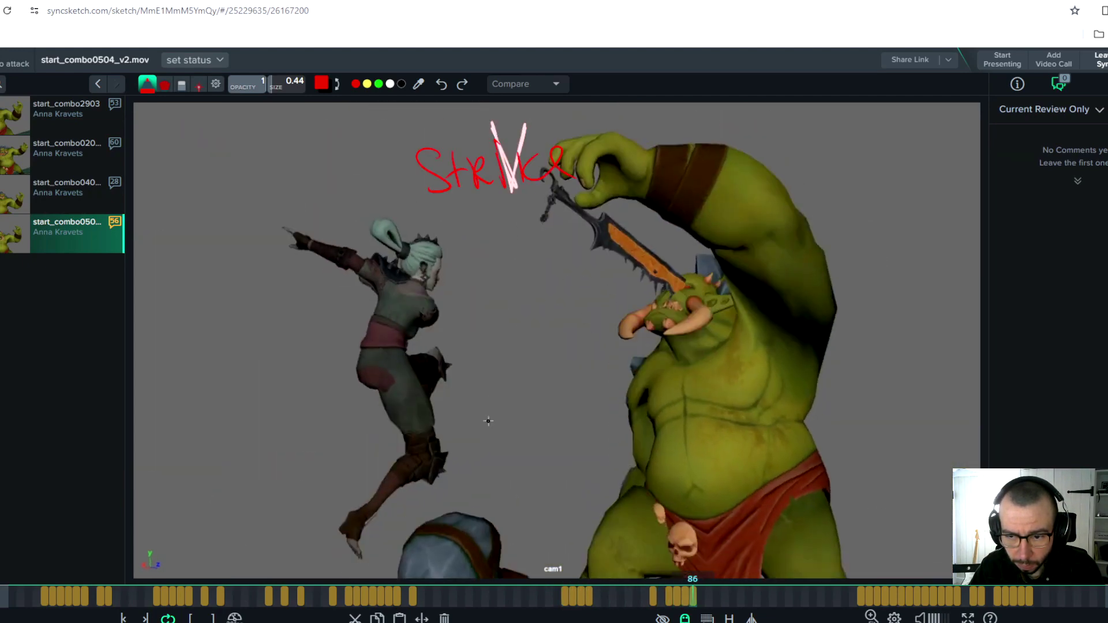
key("space")
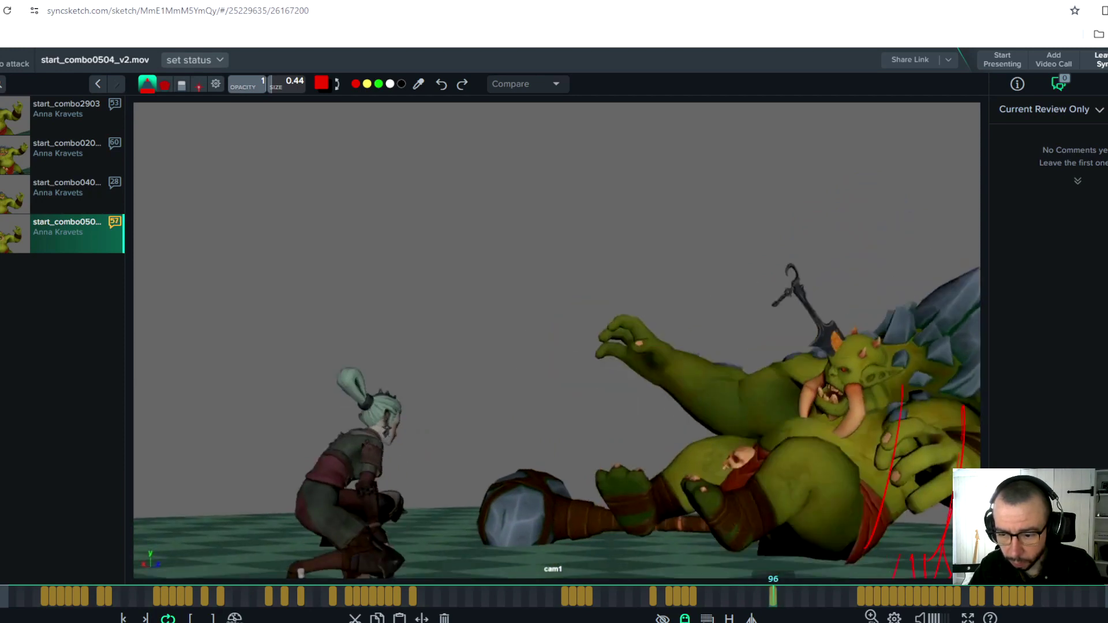
Step back from the ogre's fall on frame 96 to the swordswoman's leap on frame 76
key("Right")
key("Left")
key("Left")
key("Left")
key("Left")
key("Left")
key("Left")
key("Left")
key("Left")
key("Left")
key("Left")
key("Left")
key("Left")
key("Left")
key("Left")
key("Left")
key("Left")
key("Left")
key("Left")
key("Left")
key("Left")
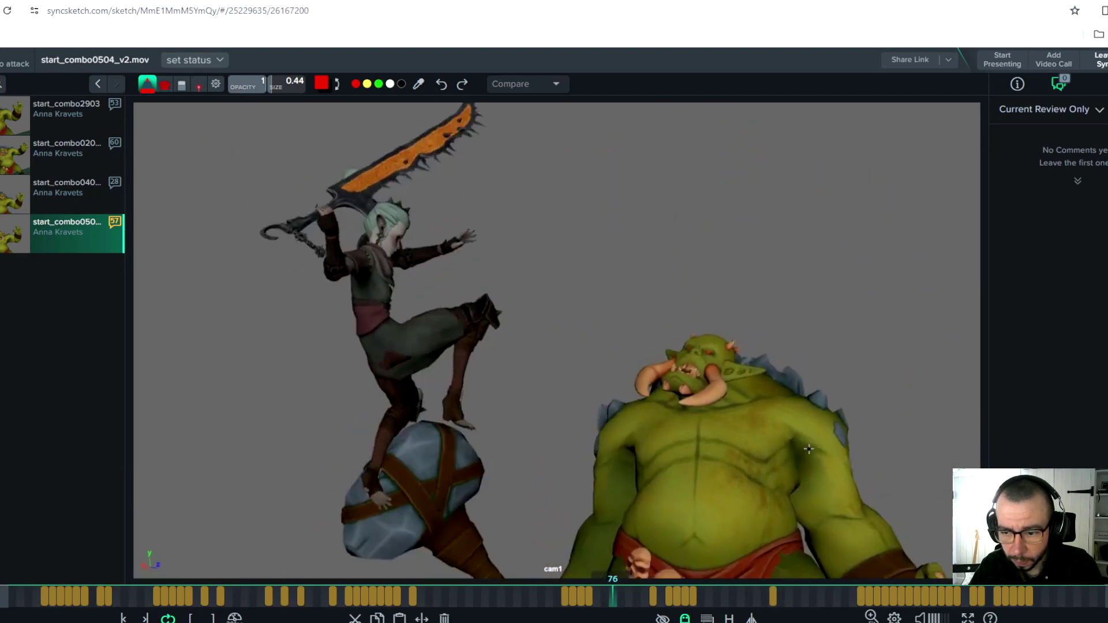
Step forward to frame 84 and back to frame 80 to examine the ogre's raised arm around the sword strike
key("Right")
key("Right")
key("Right")
key("Right")
key("Right")
key("Right")
key("Right")
key("Right")
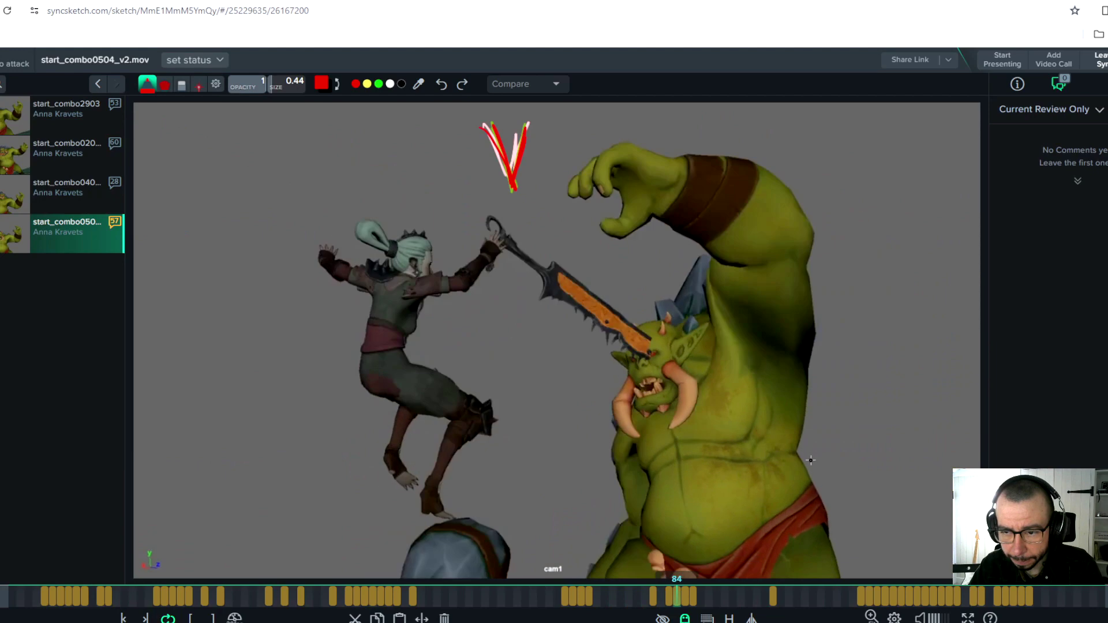
key("Left")
key("Left")
key("Left")
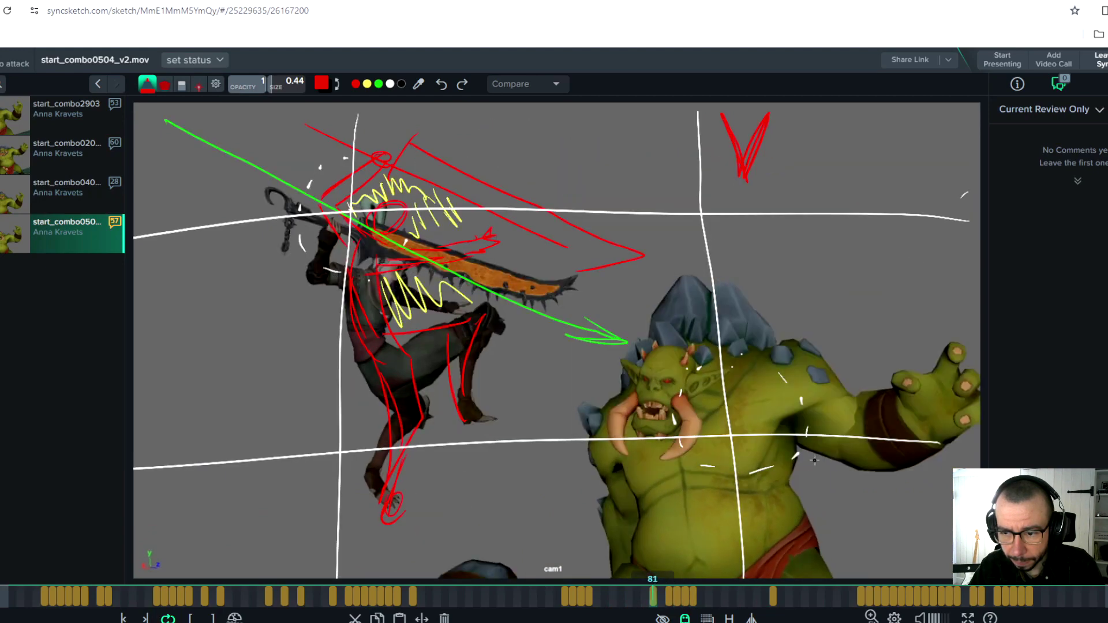
key("Left")
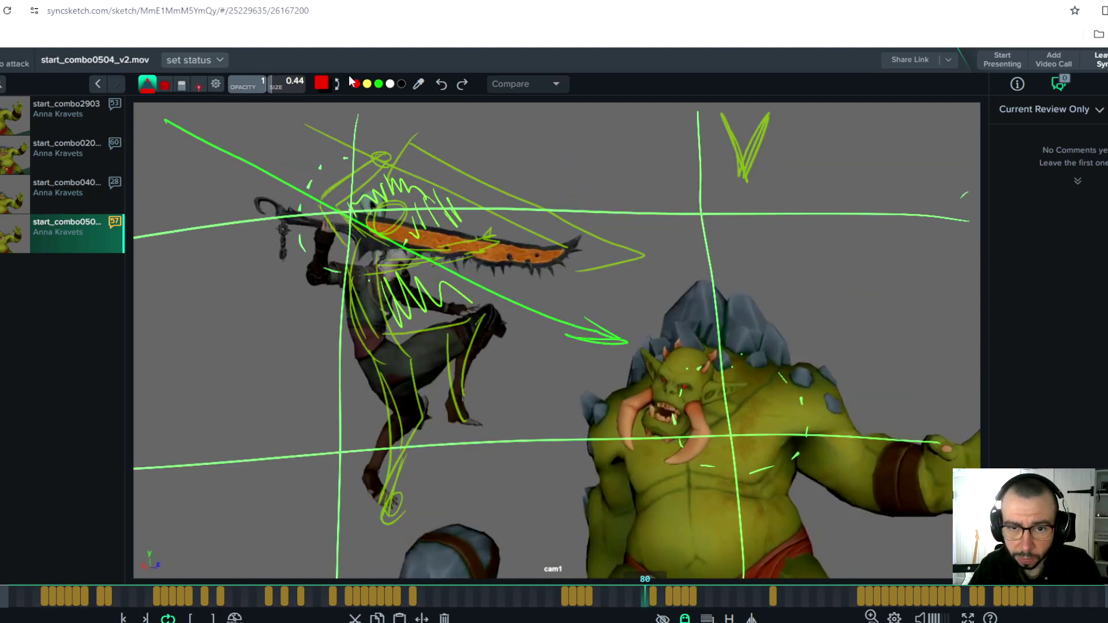
Sketch the ogre's raised arm in yellow as a lower, outstretched arm with an open hand on frame 82, and compare with frame 83
left_click(367, 84)
key("Right")
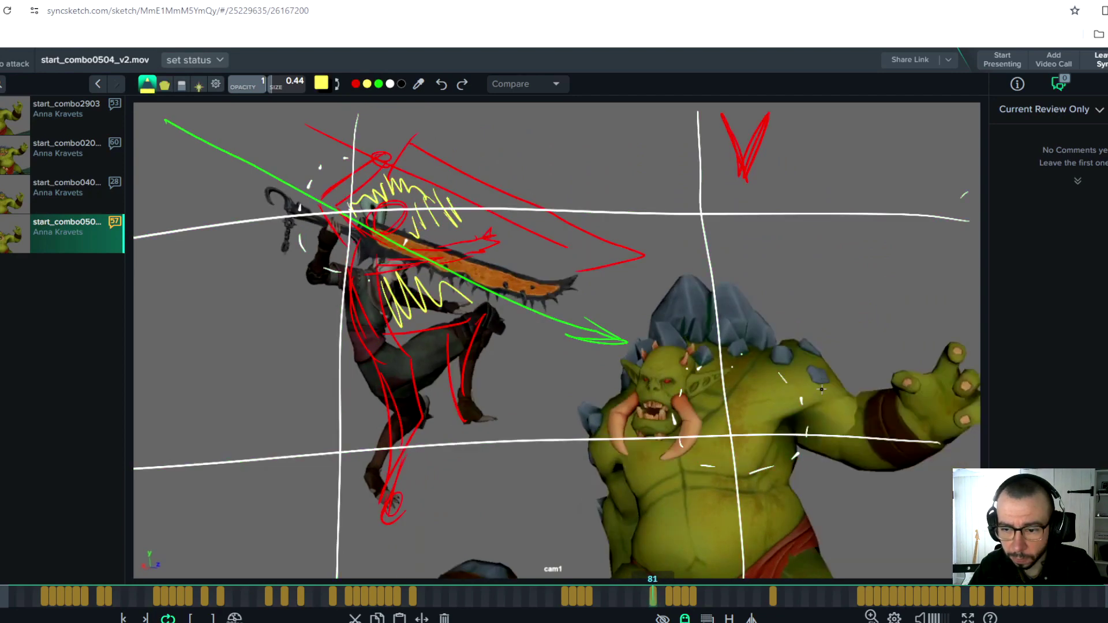
key("Right")
left_click_drag(811, 347, 882, 440)
left_click_drag(750, 373, 833, 462)
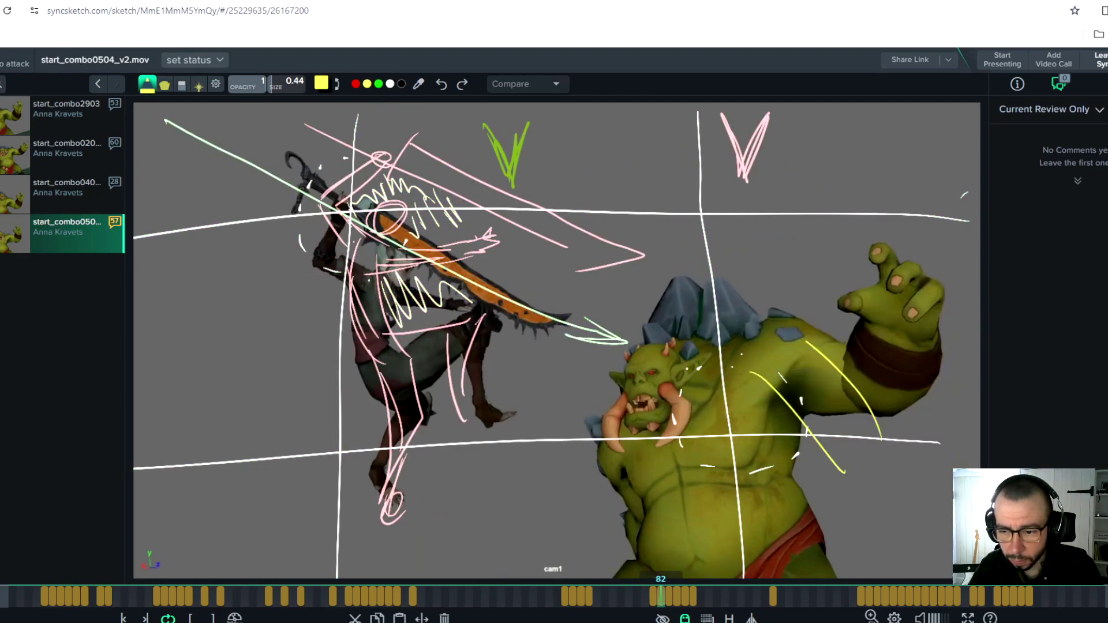
left_click_drag(899, 388, 869, 442)
left_click_drag(851, 488, 935, 442)
left_click_drag(891, 352, 899, 375)
left_click_drag(913, 350, 923, 339)
left_click_drag(945, 381, 956, 406)
left_click_drag(962, 396, 944, 442)
key("Right")
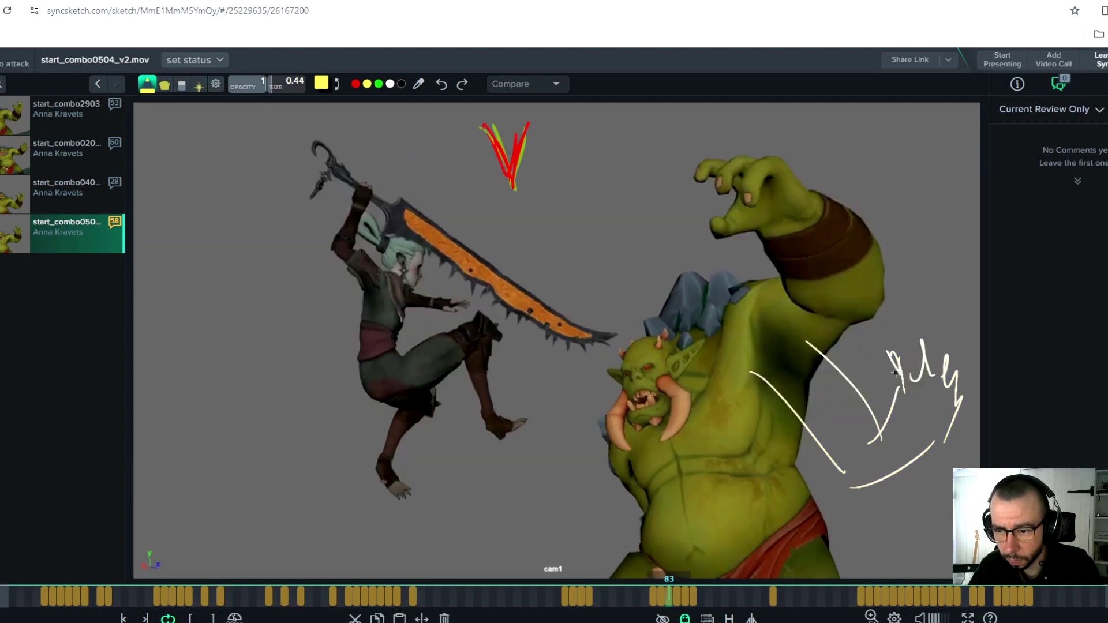
key("Left")
key("Right")
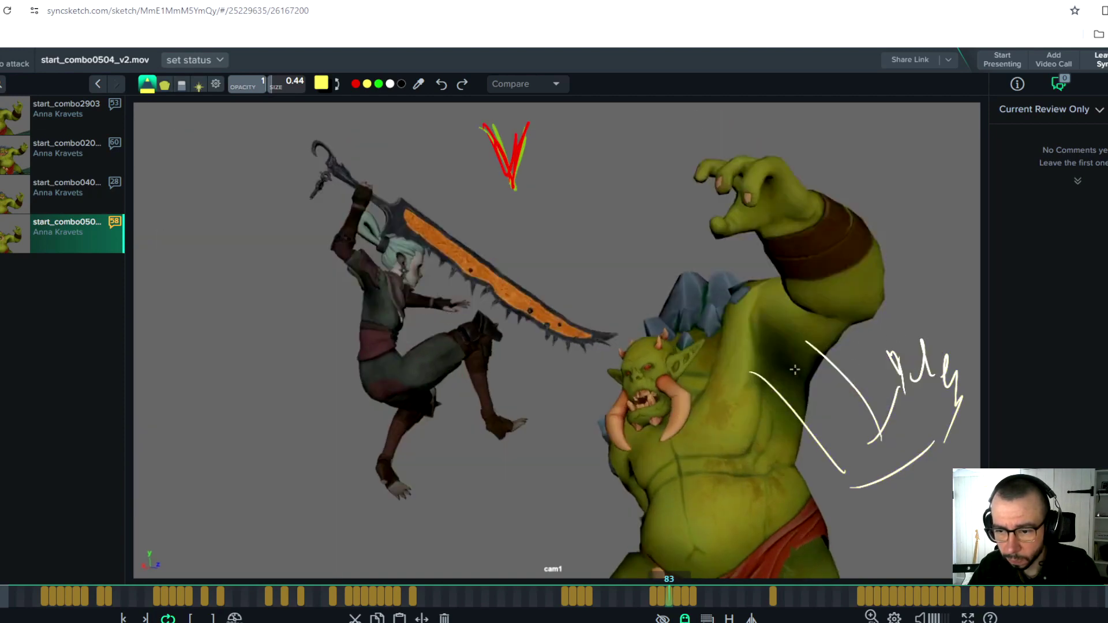
Sketch the ogre's bent arm with an open hand in yellow on frame 83, and its curved, raised position on frame 84
left_click_drag(752, 361, 887, 412)
mouse_move(799, 368)
left_mouse_down()
mouse_move(944, 370)
mouse_move(940, 292)
mouse_move(878, 285)
left_mouse_up()
left_click_drag(869, 277, 871, 307)
mouse_move(861, 286)
left_mouse_down()
mouse_move(868, 324)
mouse_move(781, 316)
mouse_move(742, 333)
left_mouse_up()
key("Right")
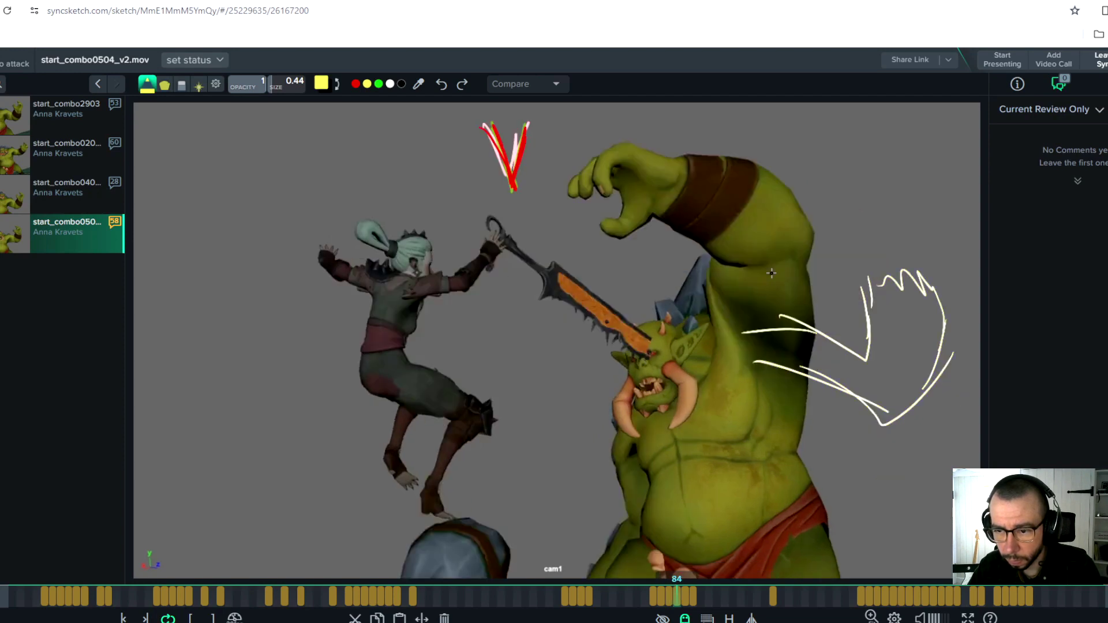
mouse_move(885, 258)
left_mouse_down()
mouse_move(773, 180)
mouse_move(883, 300)
mouse_move(805, 374)
left_mouse_up()
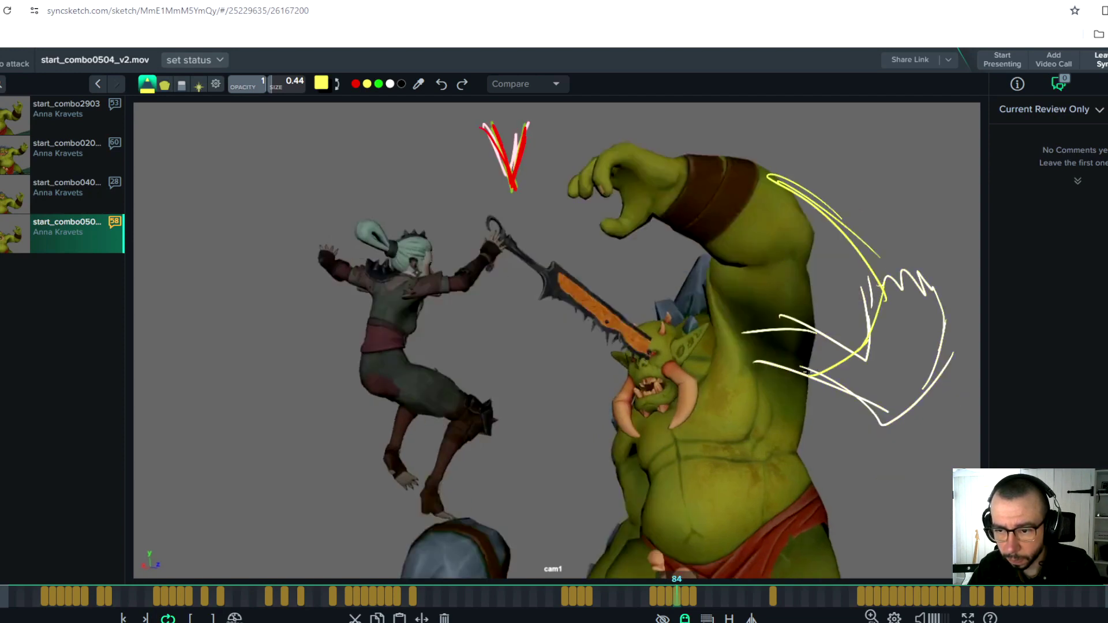
mouse_move(763, 198)
left_mouse_down()
mouse_move(743, 177)
mouse_move(715, 173)
mouse_move(756, 240)
mouse_move(770, 322)
mouse_move(739, 356)
left_mouse_up()
Sketch the ogre's arm on frame 85 in yellow, arching over and reaching forward toward the swordswoman
key("Right")
mouse_move(745, 237)
left_mouse_down()
mouse_move(558, 186)
mouse_move(672, 174)
mouse_move(818, 243)
left_mouse_up()
left_click_drag(615, 205, 779, 352)
left_click_drag(678, 214, 739, 321)
left_click_drag(753, 205, 819, 392)
left_click_drag(808, 286, 805, 485)
left_click_drag(827, 378, 815, 531)
Sketch the ogre's arm outstretched toward the swordswoman on frame 88 in yellow, with a downward arrow above the hand
key("Right")
key("Right")
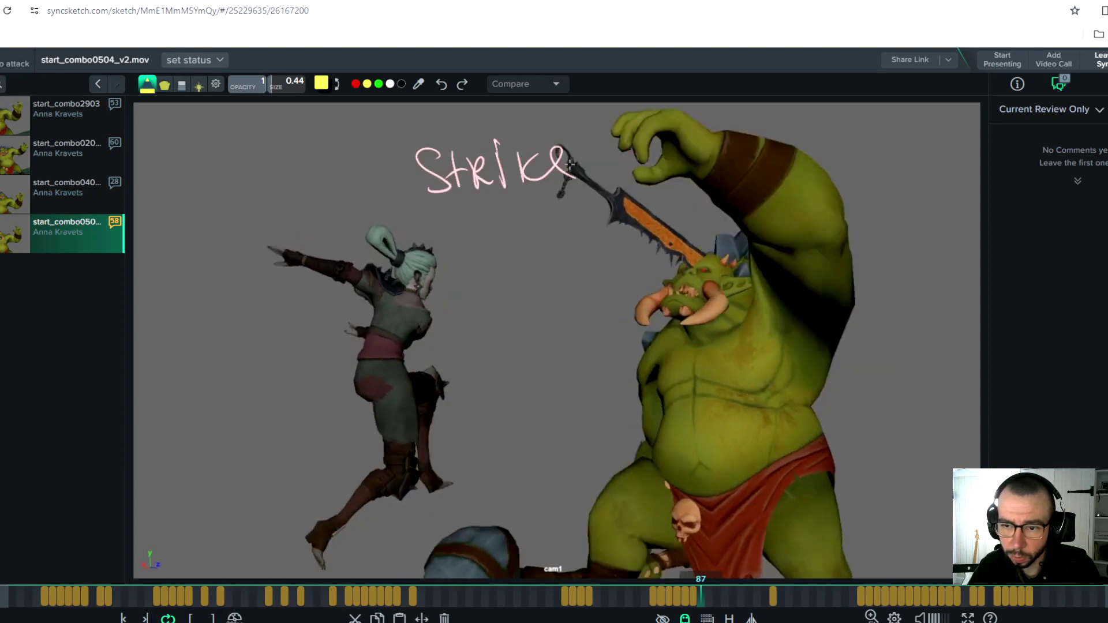
key("Right")
left_click_drag(574, 246, 565, 256)
left_click_drag(586, 250, 576, 255)
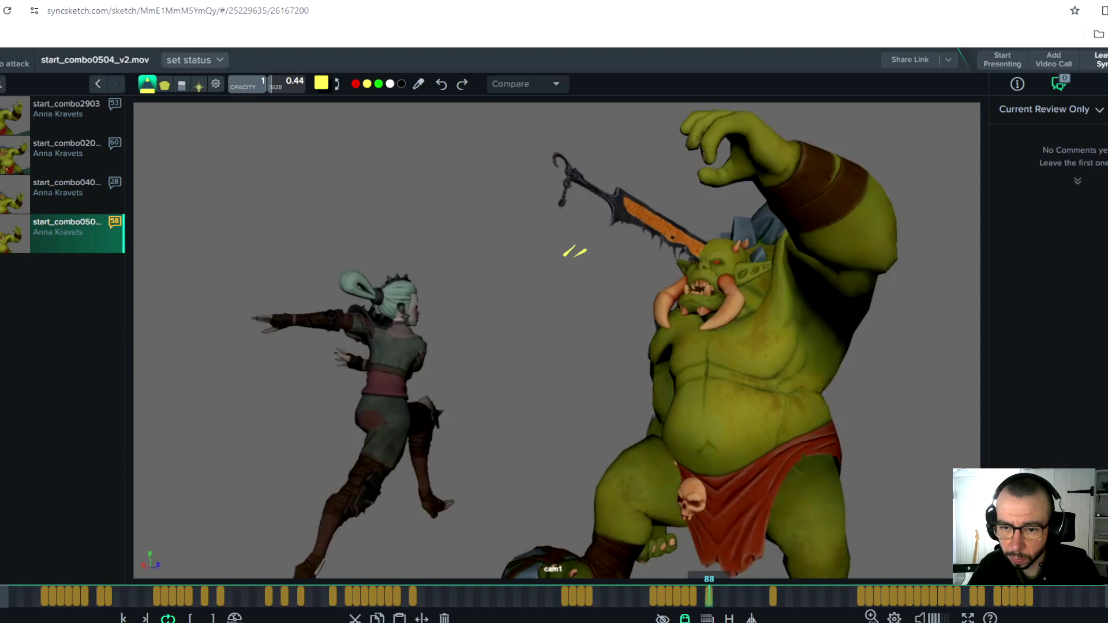
left_click_drag(768, 238, 518, 252)
mouse_move(770, 312)
left_mouse_down()
mouse_move(487, 287)
mouse_move(507, 292)
left_mouse_up()
left_click_drag(514, 114, 543, 218)
Sketch the ogre's outstretched arm dropping lower on frame 90 in yellow, with a curved downward arrow above the hand
key("Right")
key("Right")
left_click_drag(779, 312, 561, 407)
left_click_drag(823, 361, 619, 449)
left_click_drag(588, 413, 580, 430)
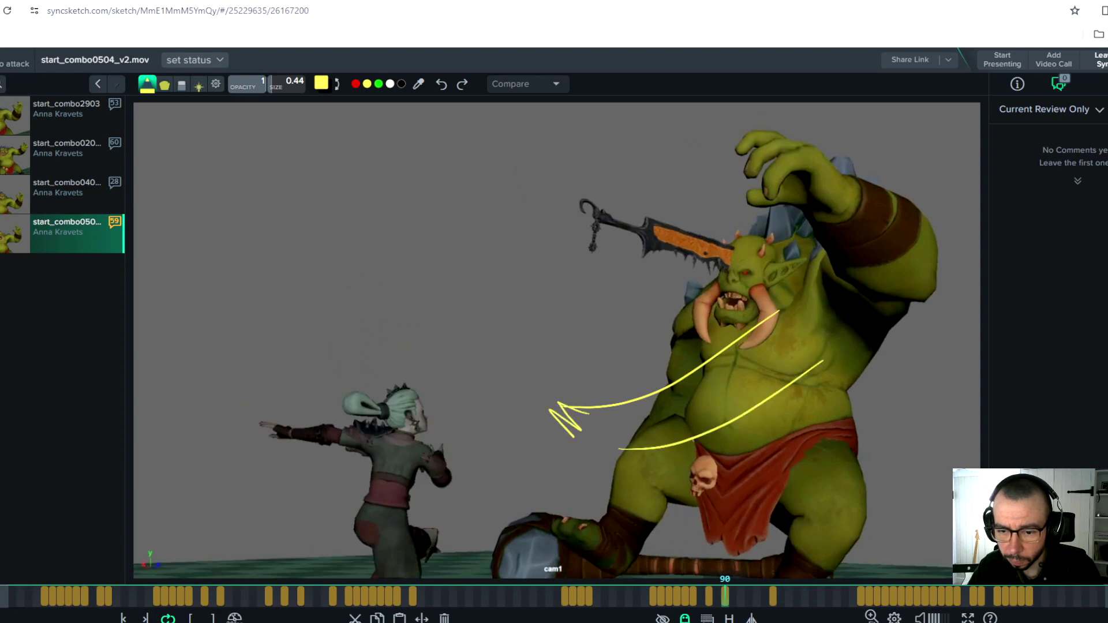
left_click_drag(528, 212, 577, 369)
Sketch the ogre's arm hanging across his thigh on frame 92 in yellow, with motion lines and an arrow pointing down to the hand
key("Right")
key("Right")
left_click_drag(893, 387, 762, 524)
left_click_drag(825, 402, 644, 493)
left_click_drag(736, 525, 666, 510)
left_click_drag(674, 495, 652, 480)
left_click_drag(581, 374, 648, 465)
mouse_move(601, 343)
left_mouse_down()
mouse_move(683, 462)
mouse_move(680, 397)
left_mouse_up()
Draw short downward yellow strokes for the ogre's falling arm on frames 94 and 95
key("Right")
key("Right")
mouse_move(948, 442)
left_mouse_down()
mouse_move(943, 555)
mouse_move(925, 577)
left_mouse_up()
key("Right")
left_click_drag(922, 454, 843, 573)
Step back from frame 95 to frame 84 and forward to frame 98 to check the sketched arm drop against the ogre's fall
key("Left")
key("Left")
key("Left")
key("Left")
key("Left")
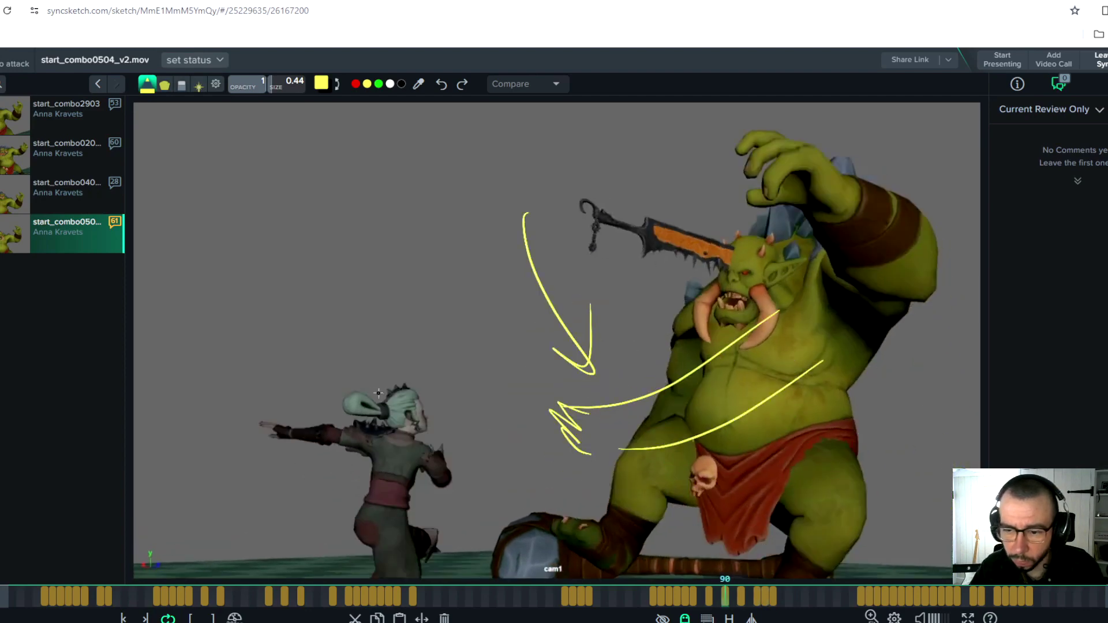
key("Left")
key("Left")
key("Left")
key("Left")
key("Left")
key("Left")
key("Right")
key("Right")
key("Right")
key("Right")
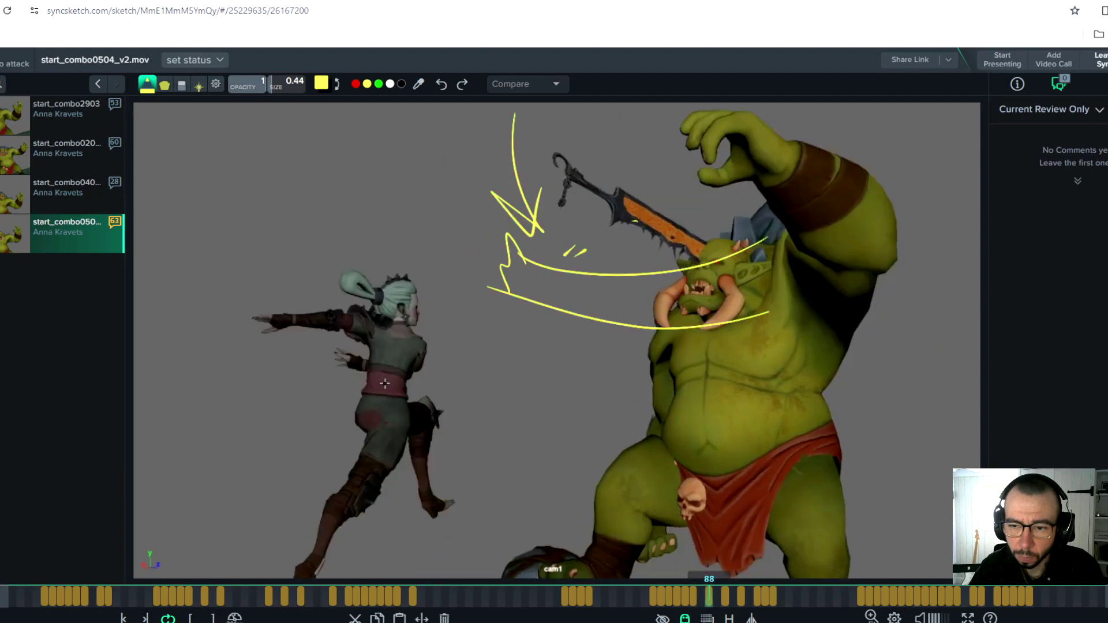
key("Right")
key("Right")
key("Right")
key("Right")
key("Right")
key("Right")
key("Right")
key("Right")
key("Right")
key("Right")
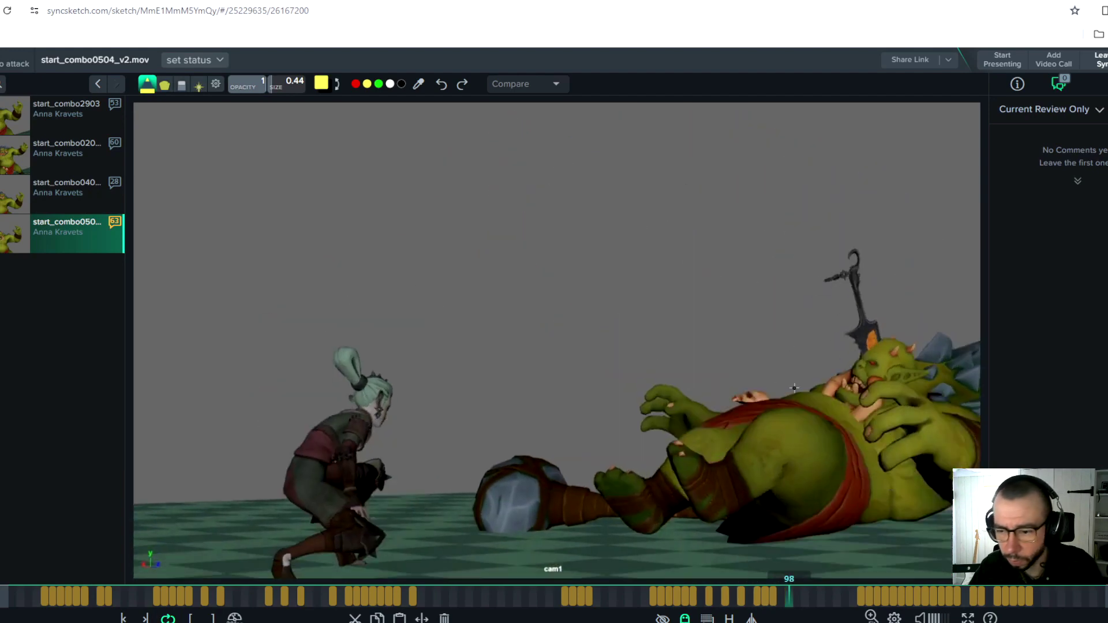
Play back the animation and scrub the early frames up to frame 27 to examine the swordswoman's first attack
key("space")
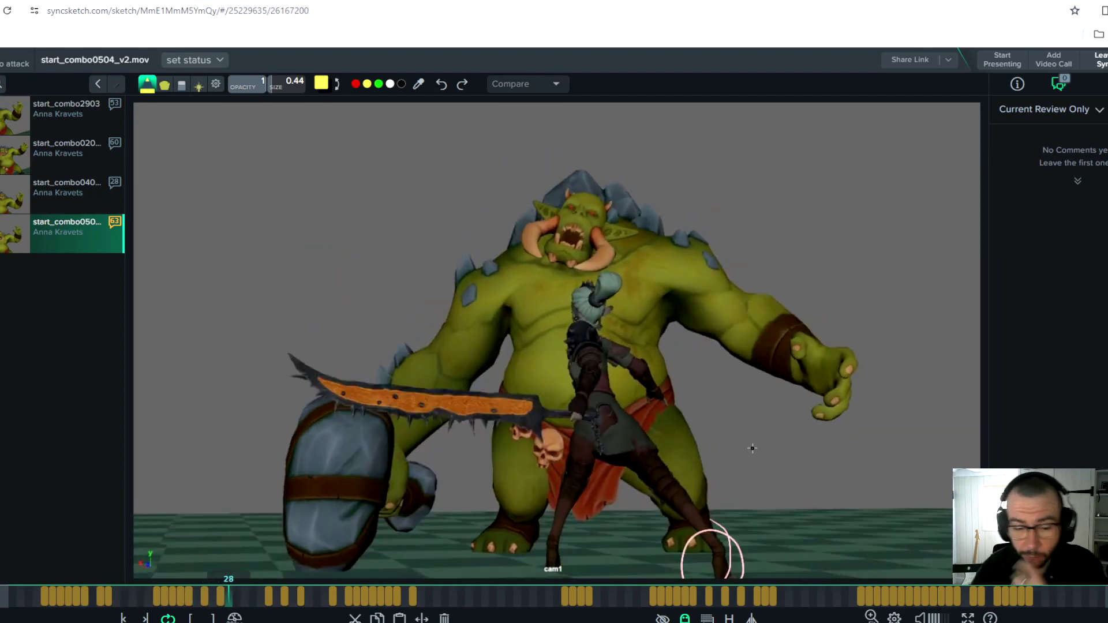
key("space")
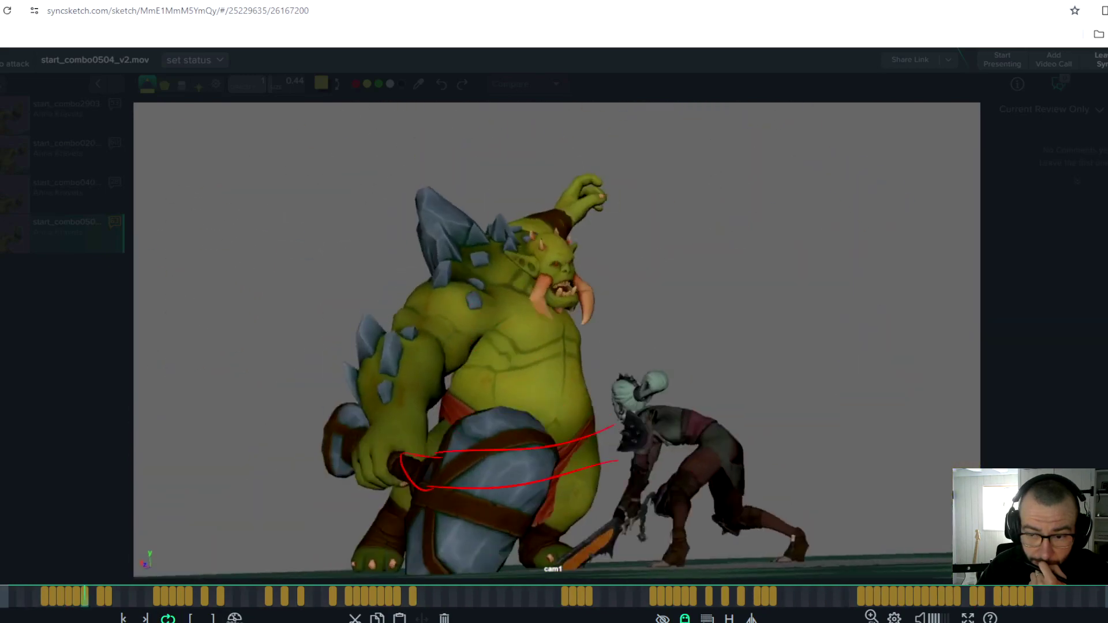
mouse_move(34, 591)
left_mouse_down()
mouse_move(372, 588)
mouse_move(115, 584)
mouse_move(281, 589)
mouse_move(220, 588)
left_mouse_up()
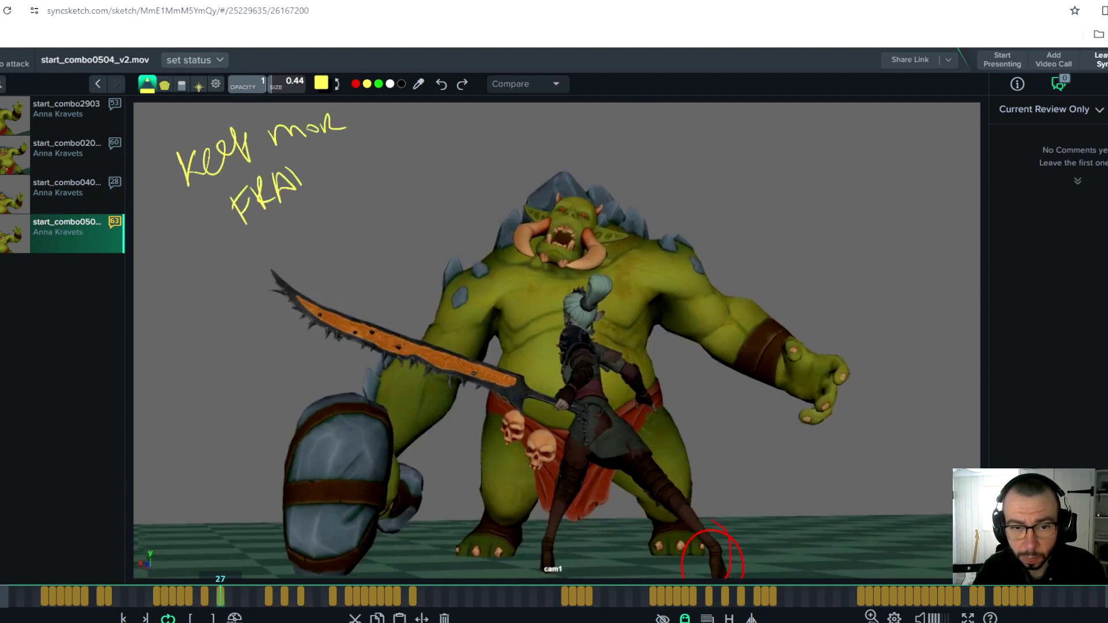
key("space")
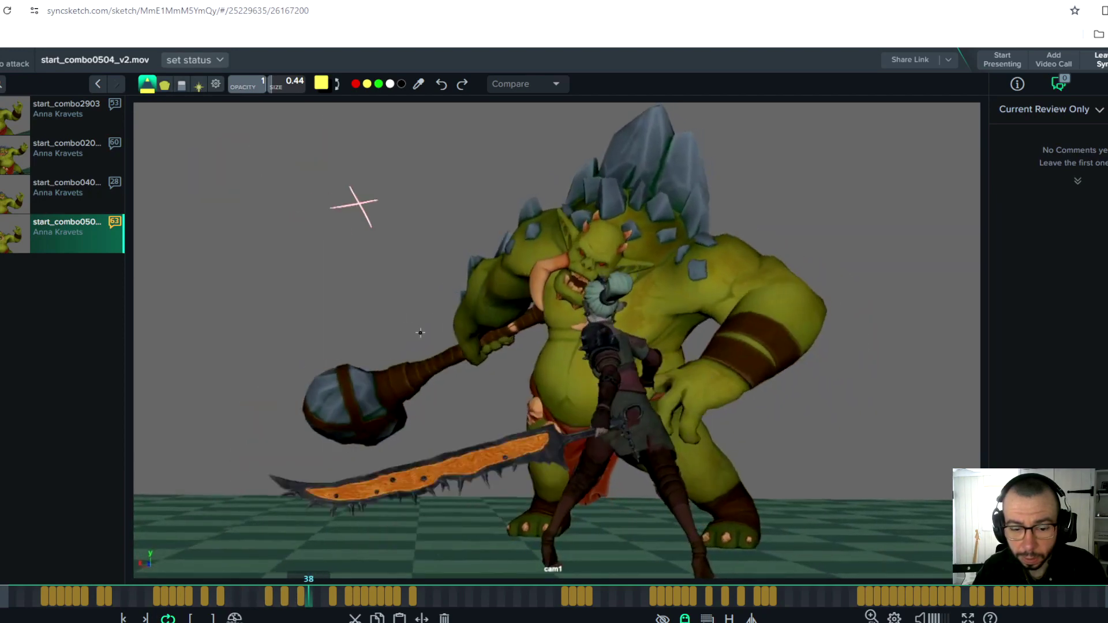
Step back from around frame 38 to the ogre's roar on frame 29 to examine his pose
key("Right")
key("Left")
key("Left")
key("Left")
key("Left")
key("Left")
key("Left")
key("Left")
key("Left")
key("Left")
key("Left")
key("Left")
key("Left")
key("Left")
key("Left")
key("Left")
key("Left")
key("Left")
key("Left")
key("Left")
key("Left")
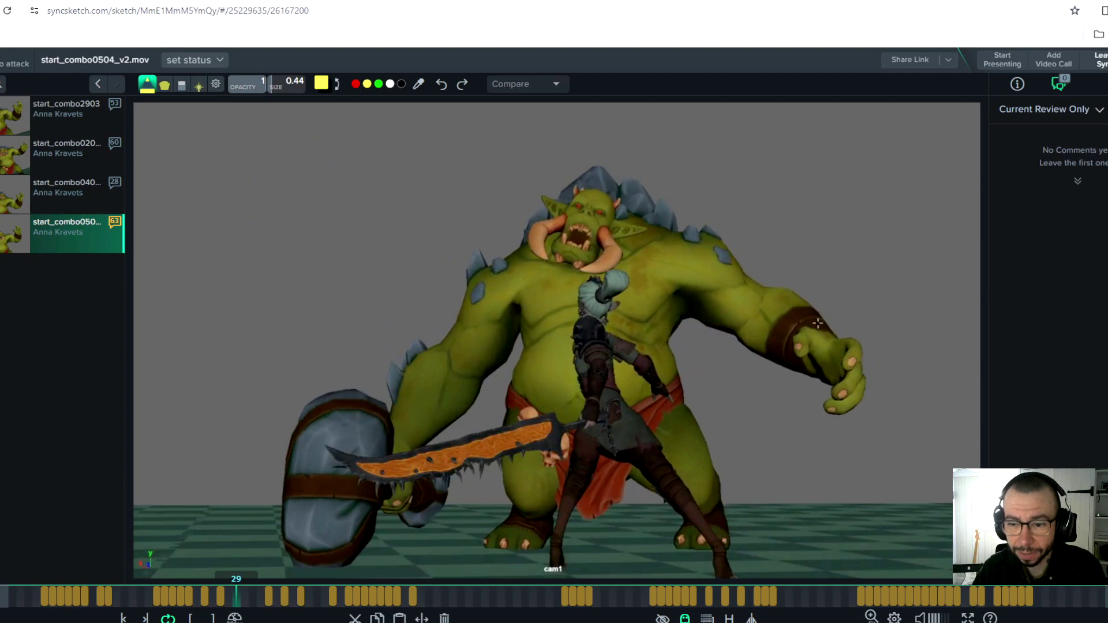
Sketch the ogre's free arm bent at the elbow with spread fingers and redraw his head in yellow on frame 29
mouse_move(738, 296)
left_mouse_down()
mouse_move(740, 358)
mouse_move(813, 320)
left_mouse_up()
mouse_move(670, 288)
left_mouse_down()
mouse_move(702, 388)
mouse_move(831, 378)
left_mouse_up()
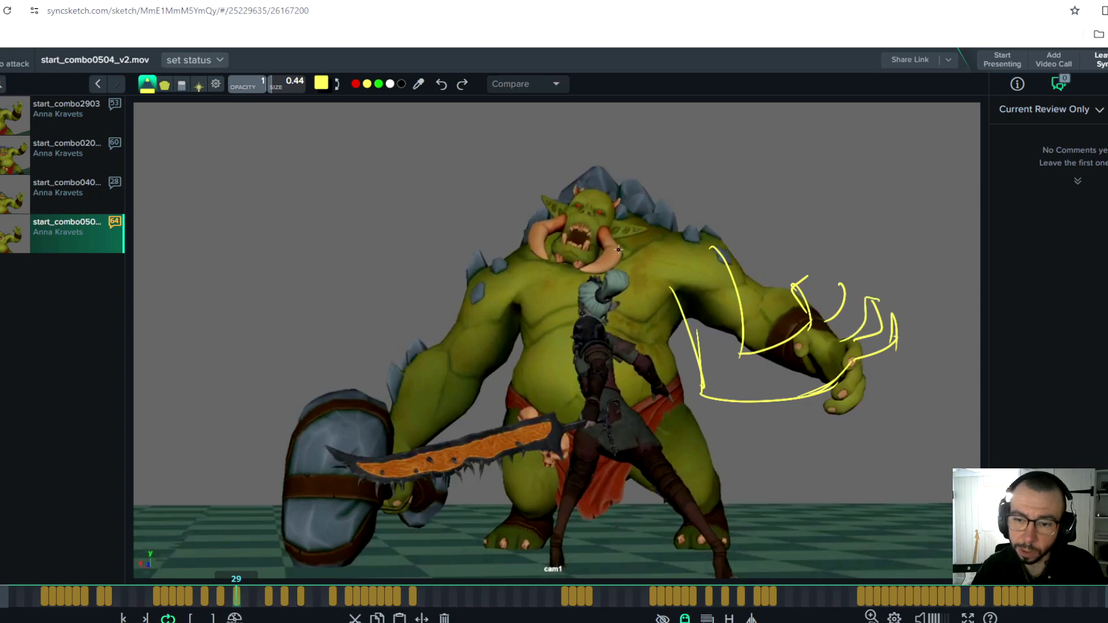
left_click_drag(588, 247, 582, 249)
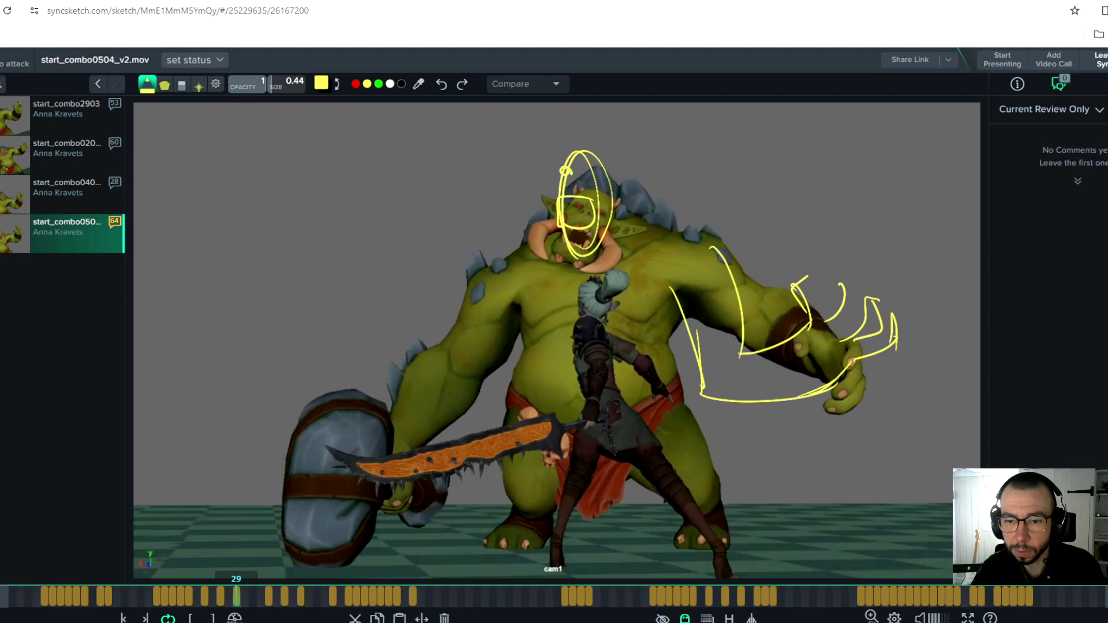
left_click_drag(557, 200, 555, 210)
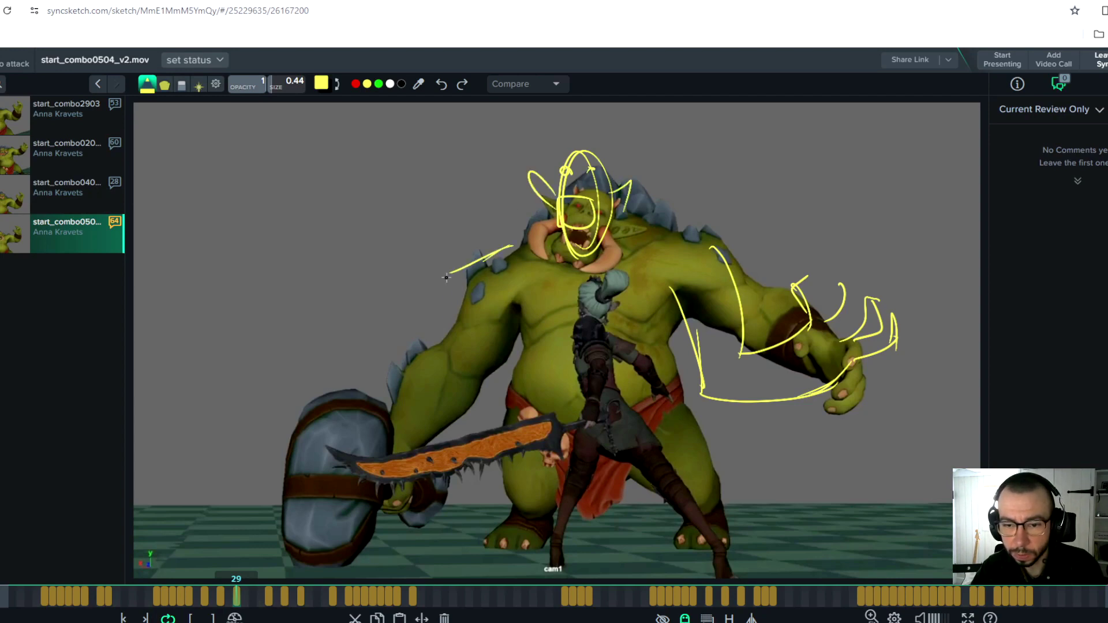
Sketch the ogre's hammer arm, a downward arrow above the free hand, and the body's side lines in yellow on frame 29
left_click_drag(495, 251, 430, 398)
left_click_drag(438, 333, 404, 437)
left_click_drag(505, 330, 445, 446)
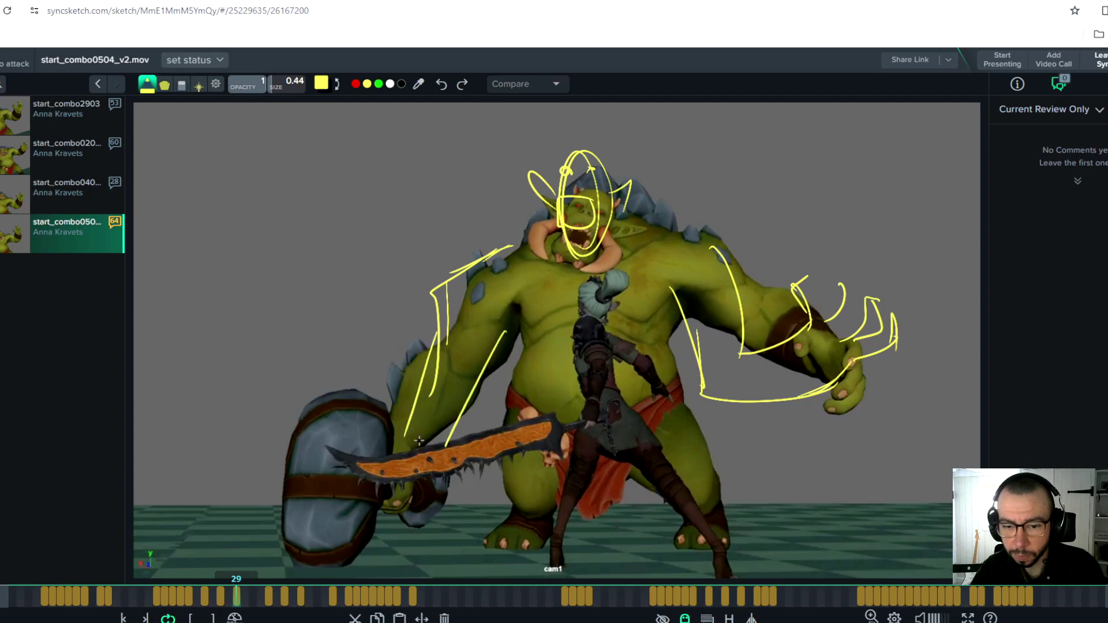
left_click_drag(749, 161, 780, 218)
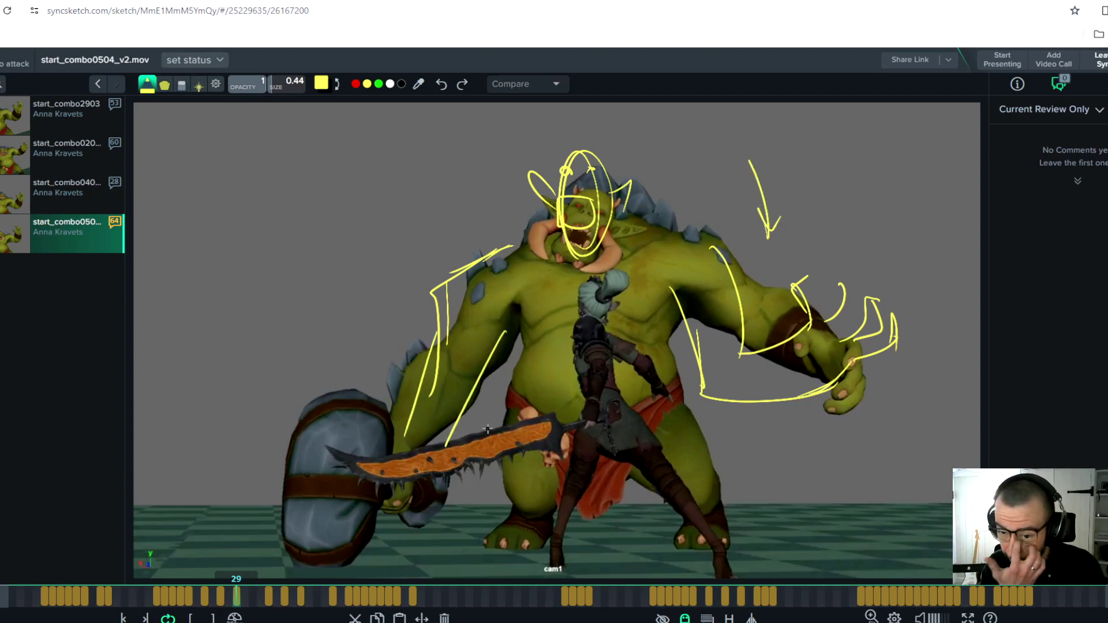
left_click_drag(510, 313, 525, 407)
left_click_drag(670, 312, 703, 441)
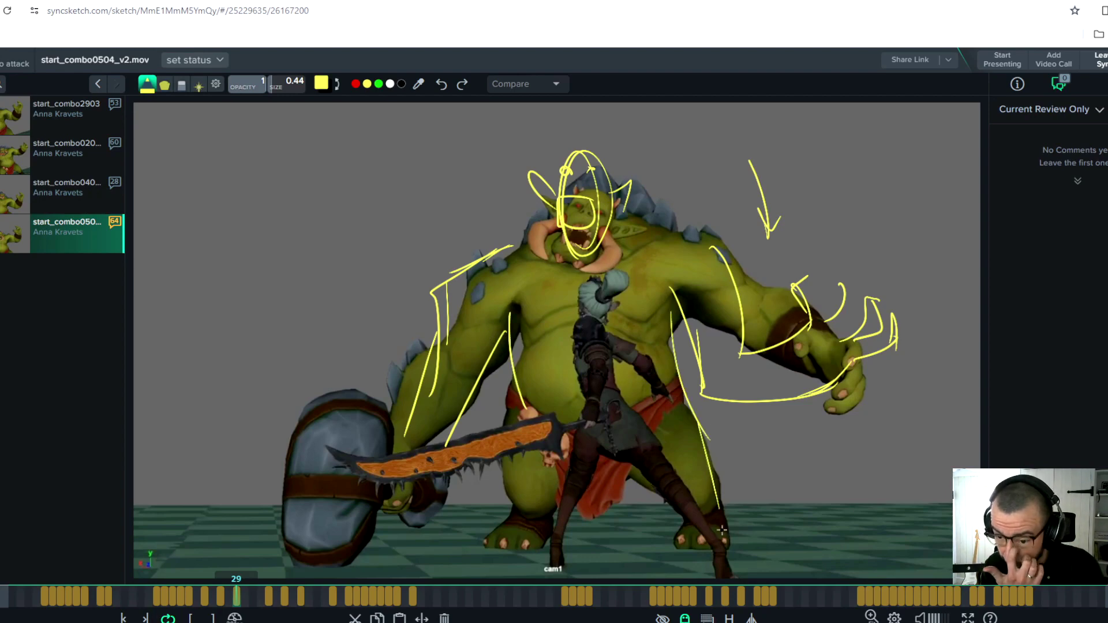
Play on from frame 29, then step back and forth to frame 68 to examine the ogre's hammer swing and the swordswoman's leap
key("space")
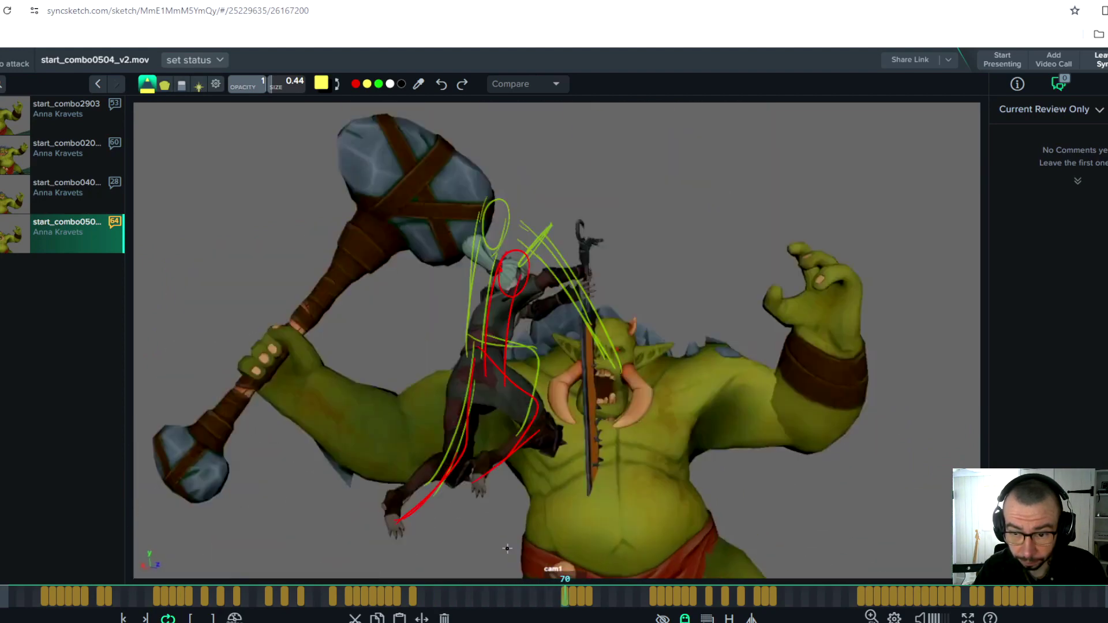
key("Left")
key("Left")
key("Left")
key("Left")
key("Left")
key("Left")
key("Left")
key("Left")
key("Left")
key("Left")
key("Left")
key("Left")
key("Left")
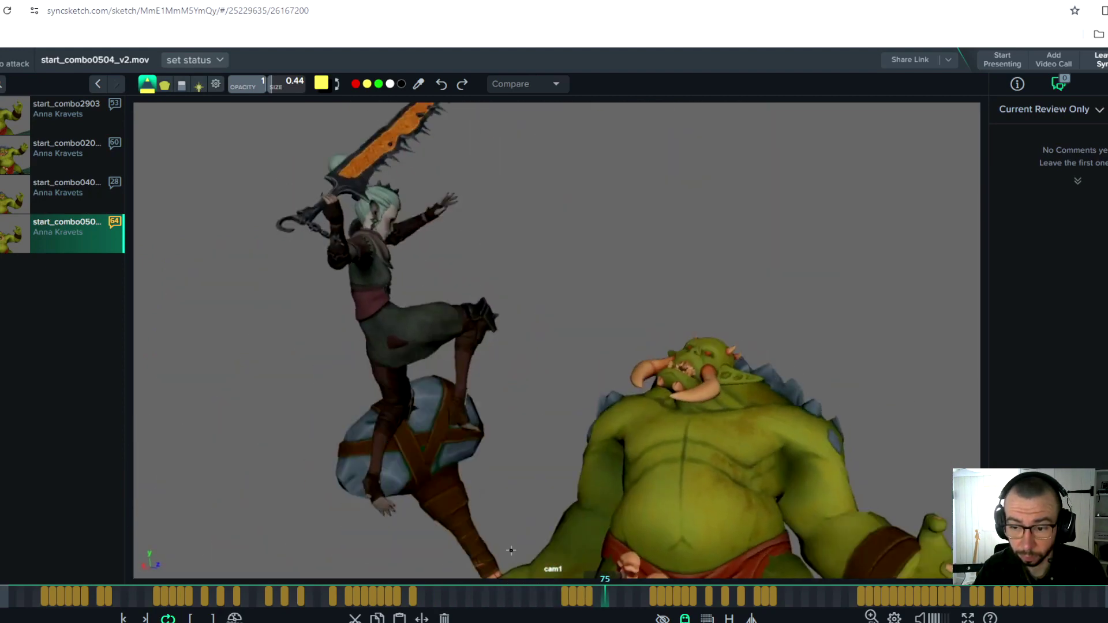
key("Right")
key("Right")
key("Right")
key("Right")
key("Right")
key("Right")
key("Right")
key("Right")
key("Right")
key("Right")
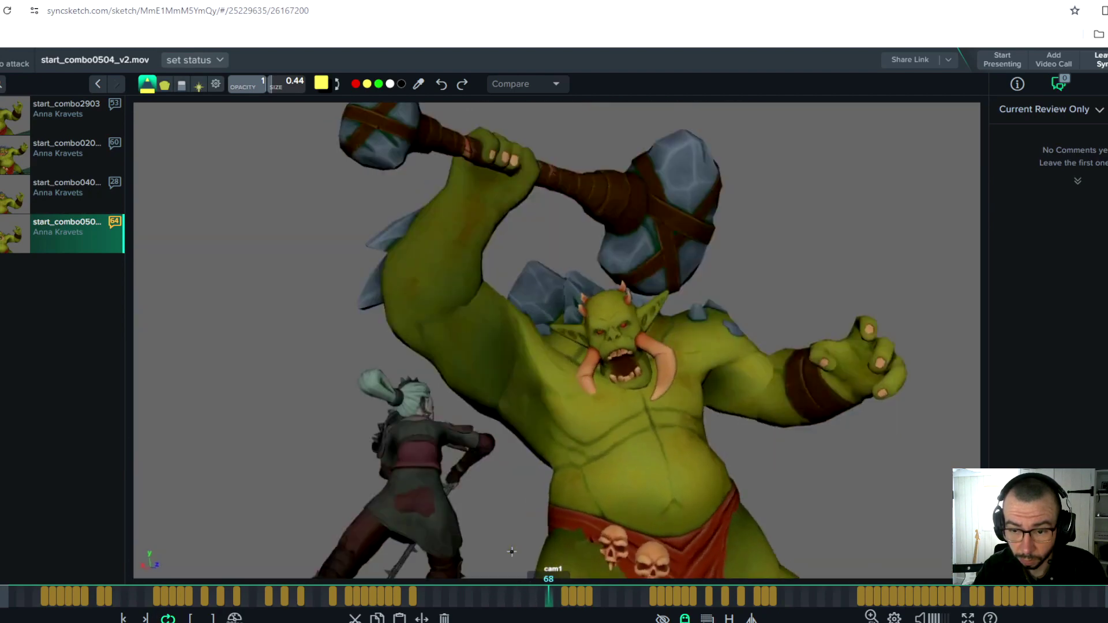
Step forward from frame 68 to frame 92 to review the leap, the sword strike and the sketched arm positions
key("Right")
key("Right")
key("Right")
key("Right")
key("Right")
key("Right")
key("Right")
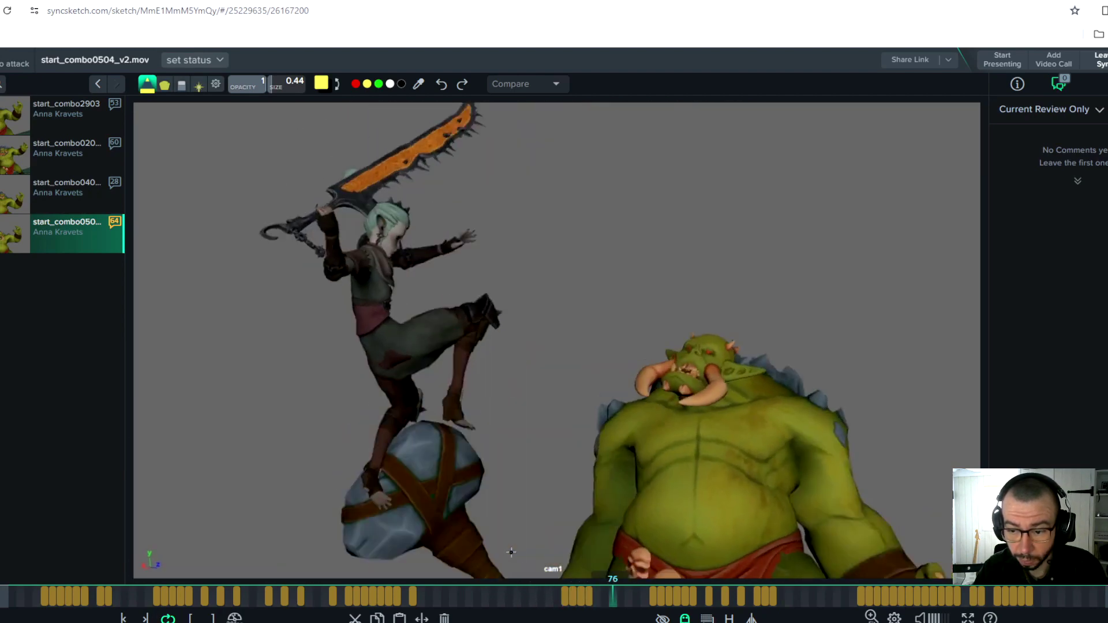
key("Right")
key("Right")
key("Right")
key("Right")
key("Right")
key("Right")
key("Right")
key("Right")
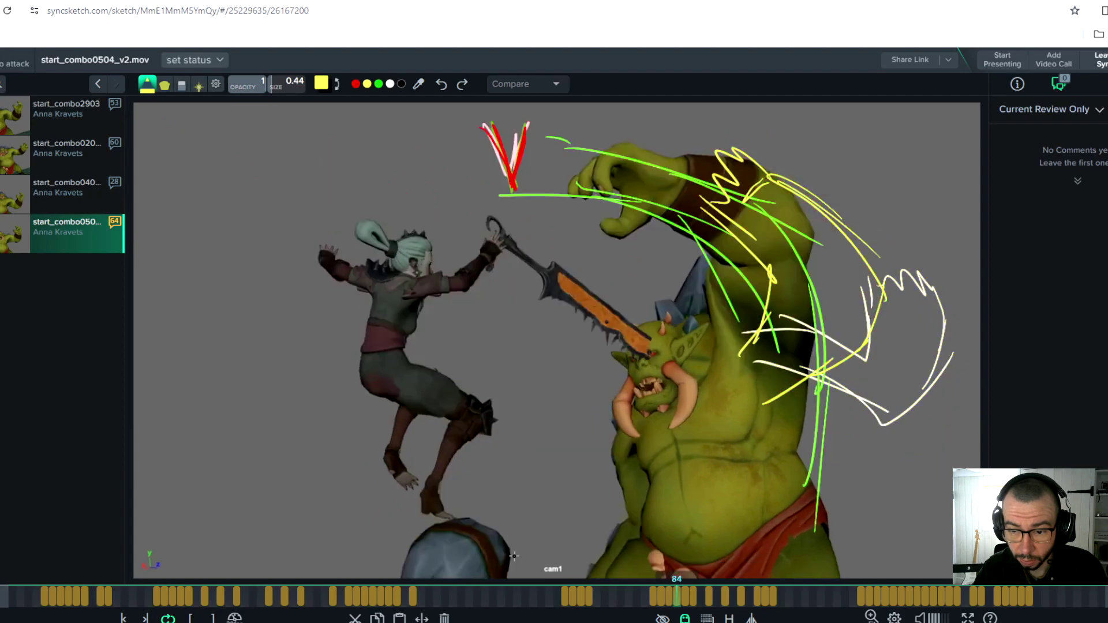
key("Right")
key("Right")
key("Right")
key("Right")
key("Right")
key("Right")
key("Right")
key("Right")
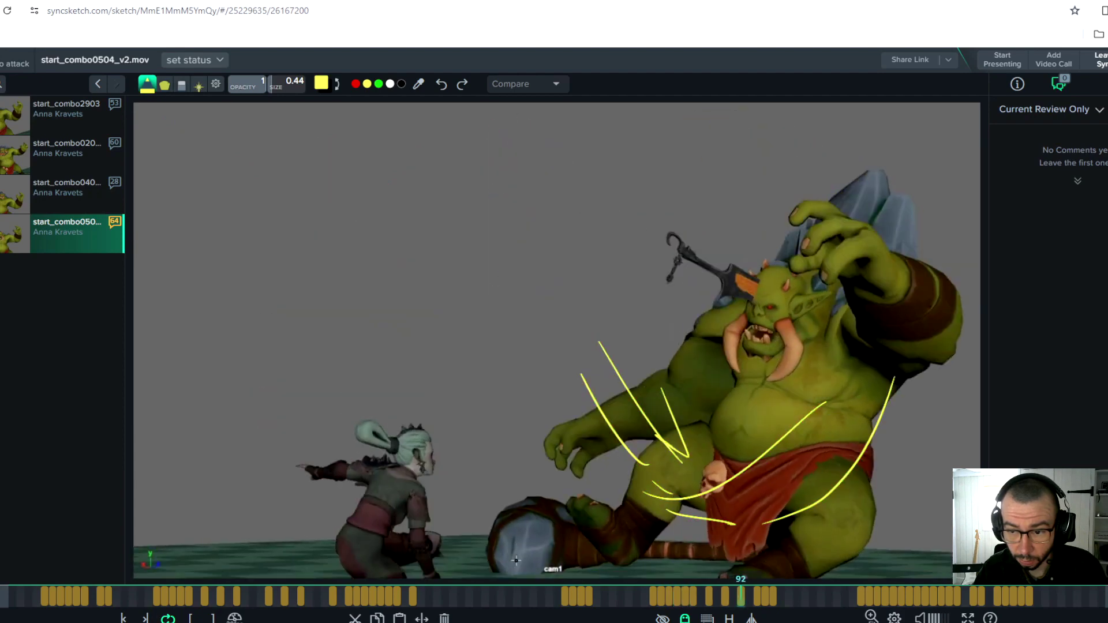
Step forward from frame 92 to frame 116 to review the ogre's fall and the sketched sword and leg lines on the swordswoman
key("Right")
key("Right")
key("Right")
key("Right")
key("Right")
key("Right")
key("Right")
key("Right")
key("Right")
key("Right")
key("Right")
key("Right")
key("Right")
key("Right")
key("Right")
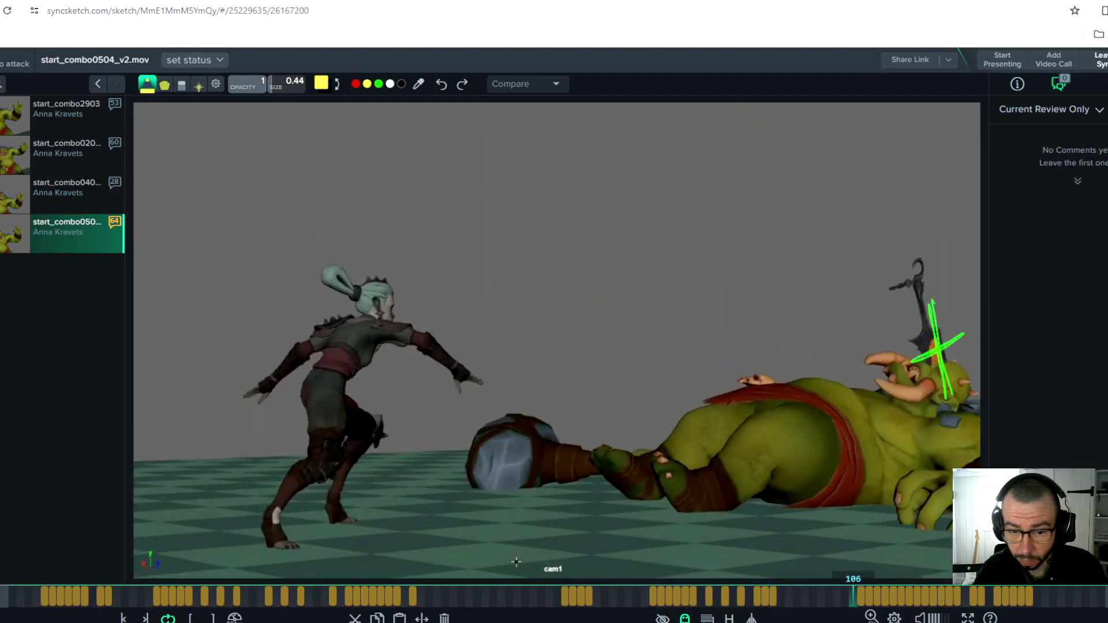
key("Right")
key("Right")
key("Right")
key("Right")
key("Right")
key("Right")
key("Right")
key("Right")
key("Right")
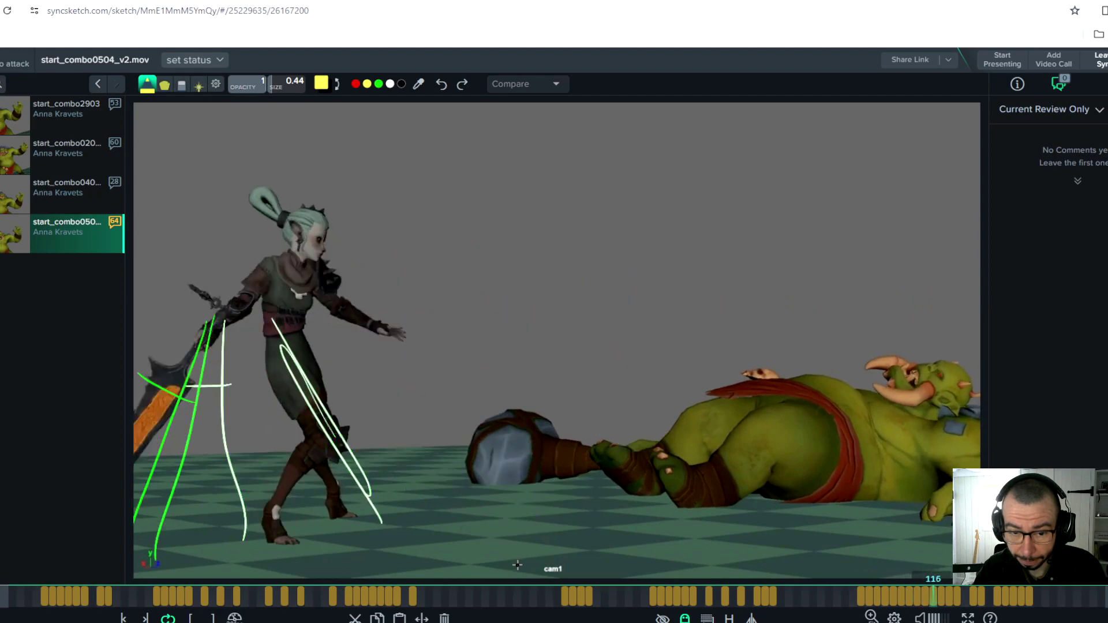
Step on from frame 116, then back and forth to examine the swordswoman's lift of the sword onto her shoulder and its sketched arcs
key("Right")
key("Right")
key("Right")
key("Right")
key("Right")
key("Right")
key("Right")
key("Right")
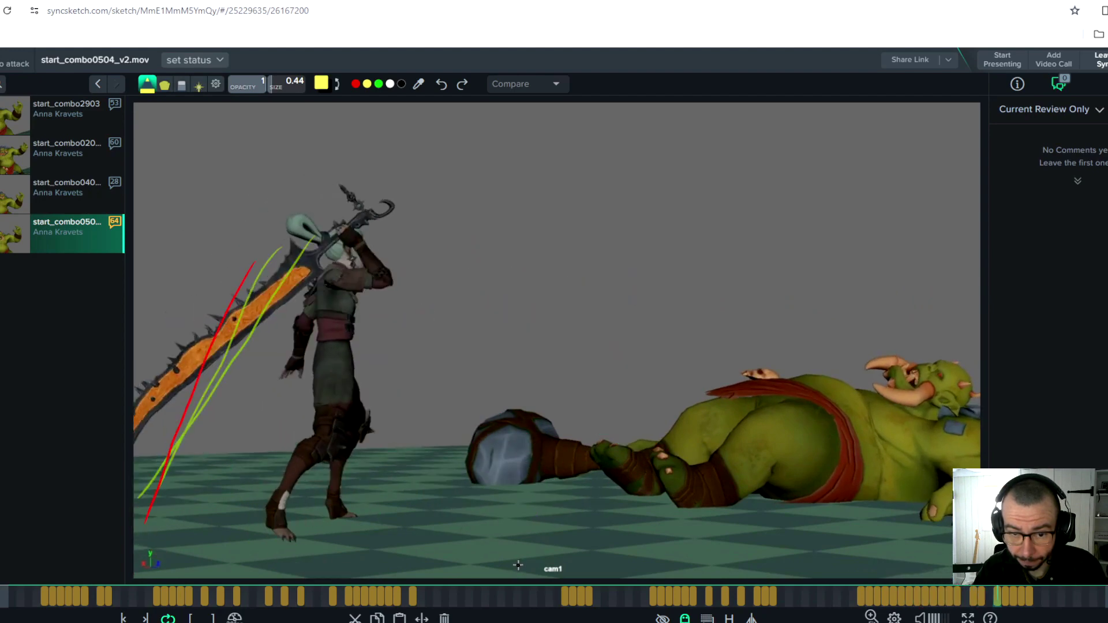
key("Left")
key("Left")
key("Left")
key("Left")
key("Left")
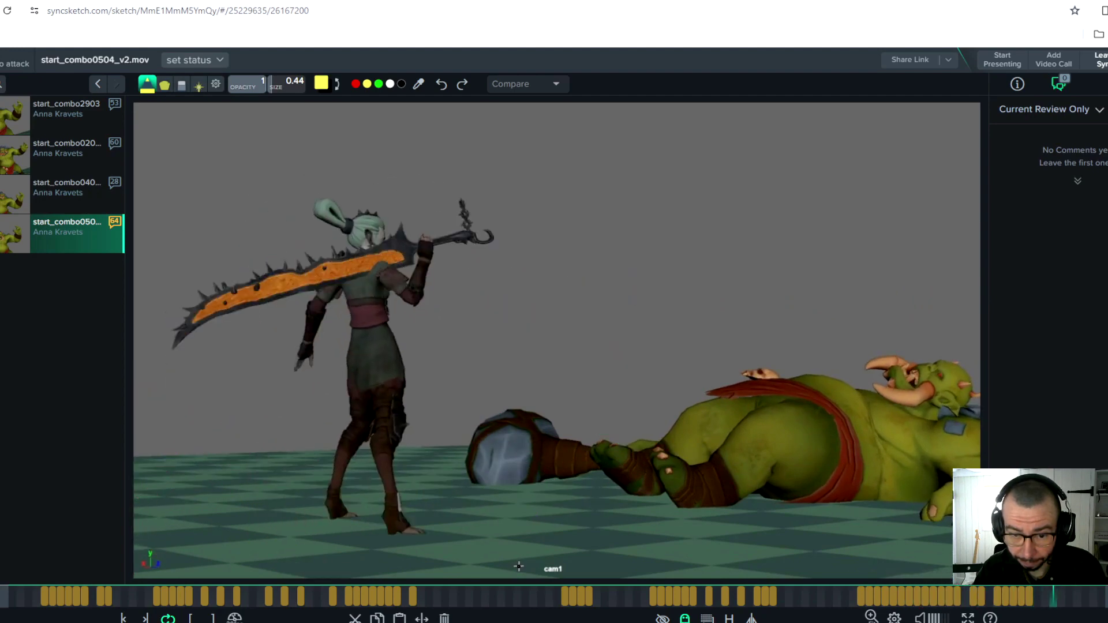
key("Left")
key("Right")
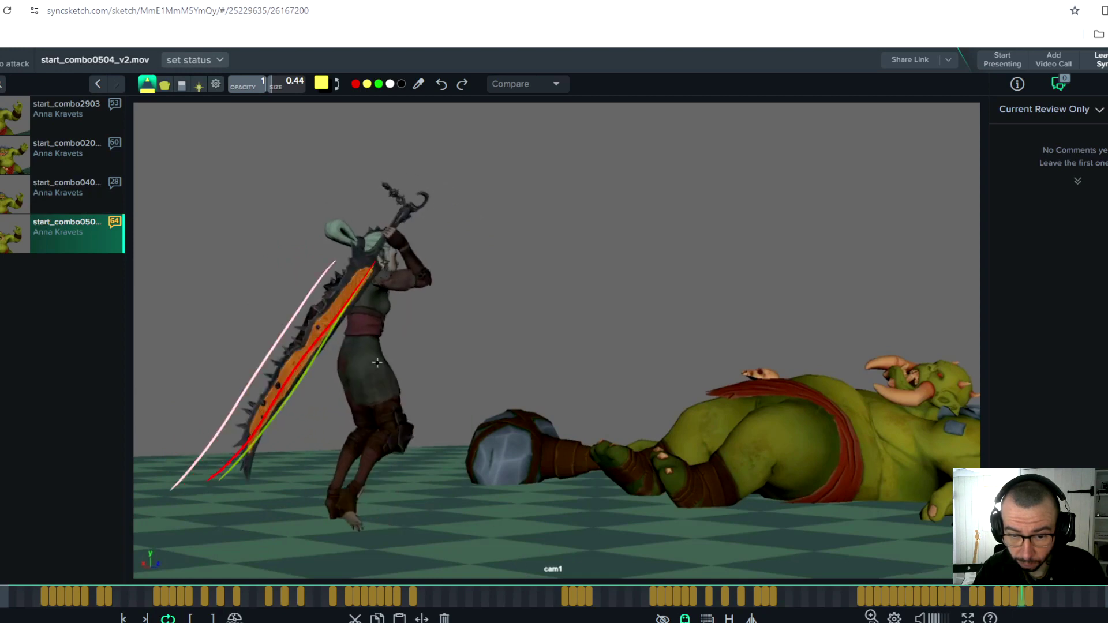
key("Right")
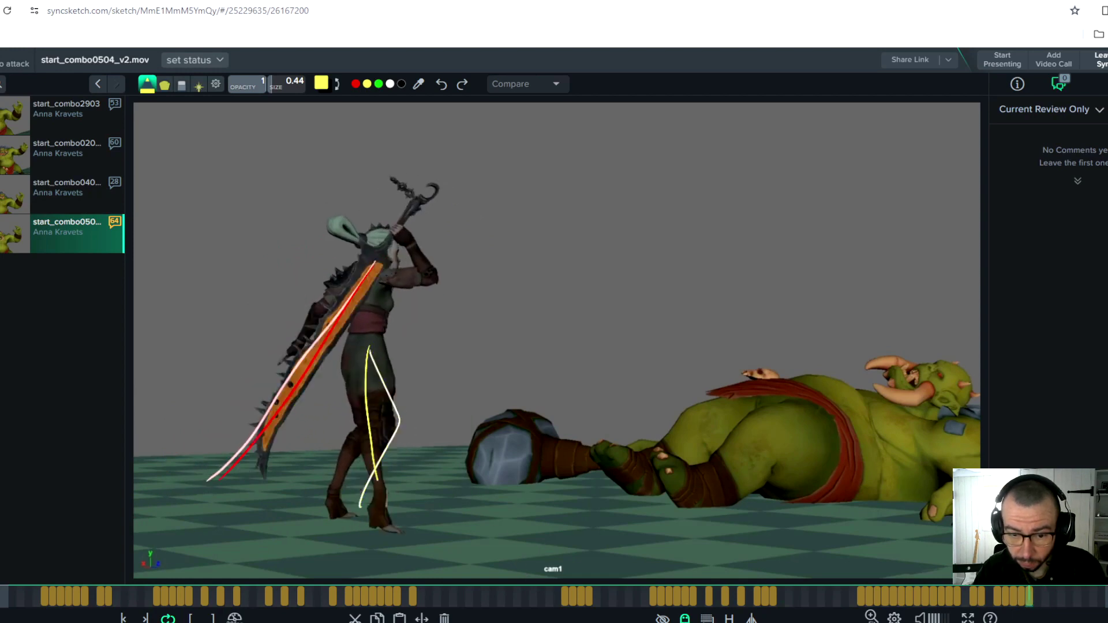
Review the swordswoman's closing poses with the sword on her shoulder, then return to frame 1 of the animation
key("Right")
key("Right")
key("Right")
key("Right")
key("Right")
key("Right")
key("Right")
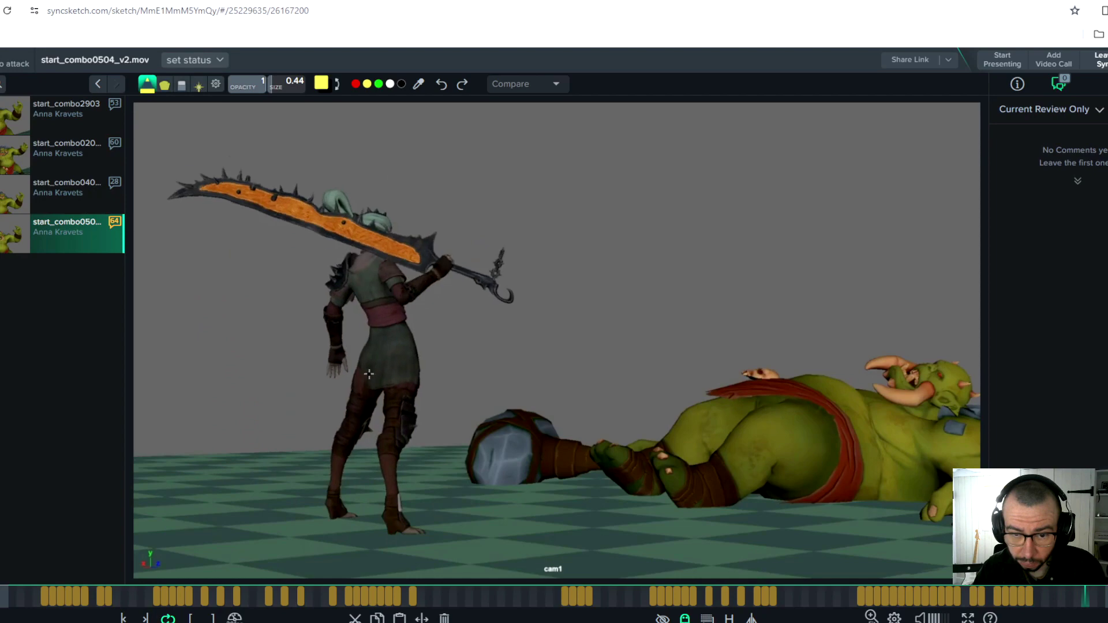
key("Right")
key("Right")
key("Right")
key("Right")
key("Right")
key("Right")
key("Right")
key("Right")
key("Right")
key("Right")
key("Left")
key("Left")
key("Left")
key("Left")
key("Left")
key("Left")
key("Left")
key("Left")
key("Left")
key("Left")
key("Right")
key("Right")
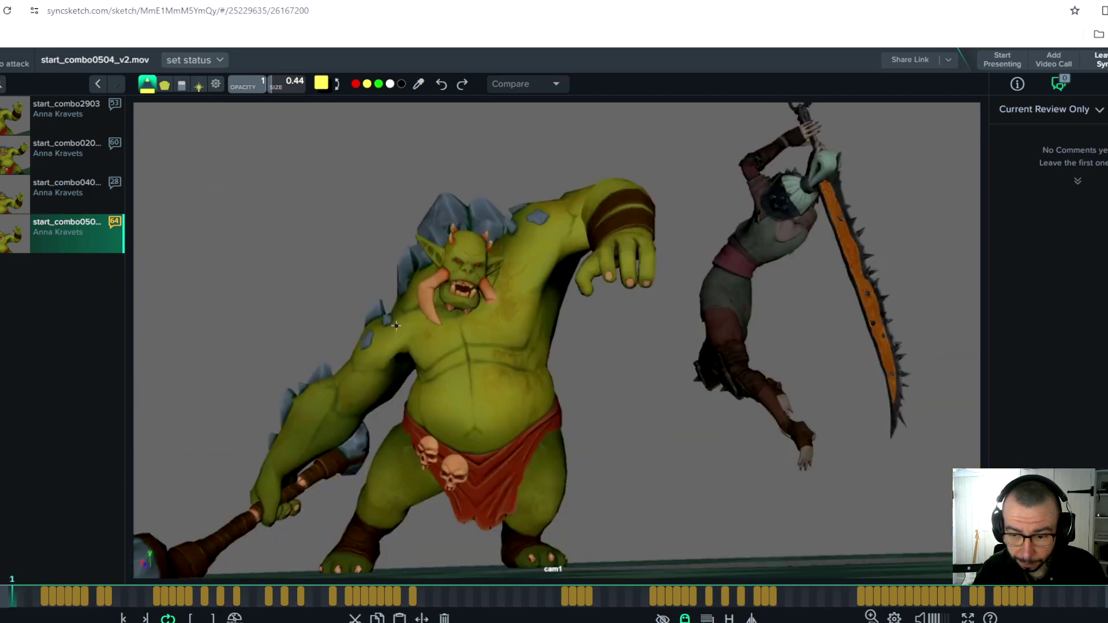
Step forward from frame 1 to frame 29 to review the sketched sword arcs and the ogre's redrawn arms and head
key("Right")
key("Right")
key("Right")
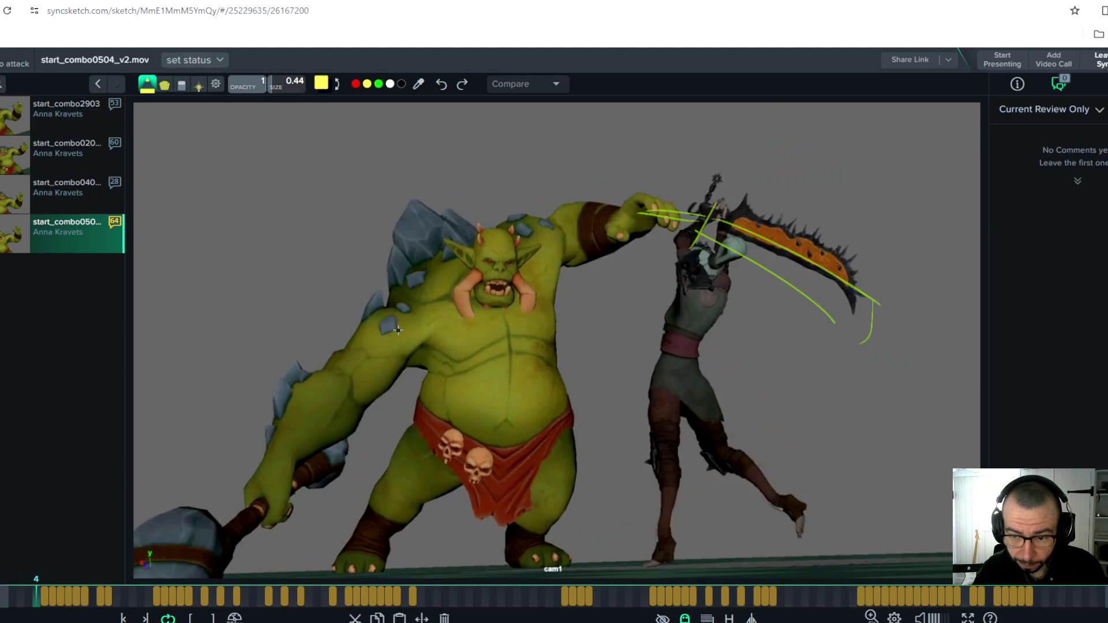
key("Right")
key("Right")
key("Right")
key("Right")
key("Right")
key("Right")
key("Right")
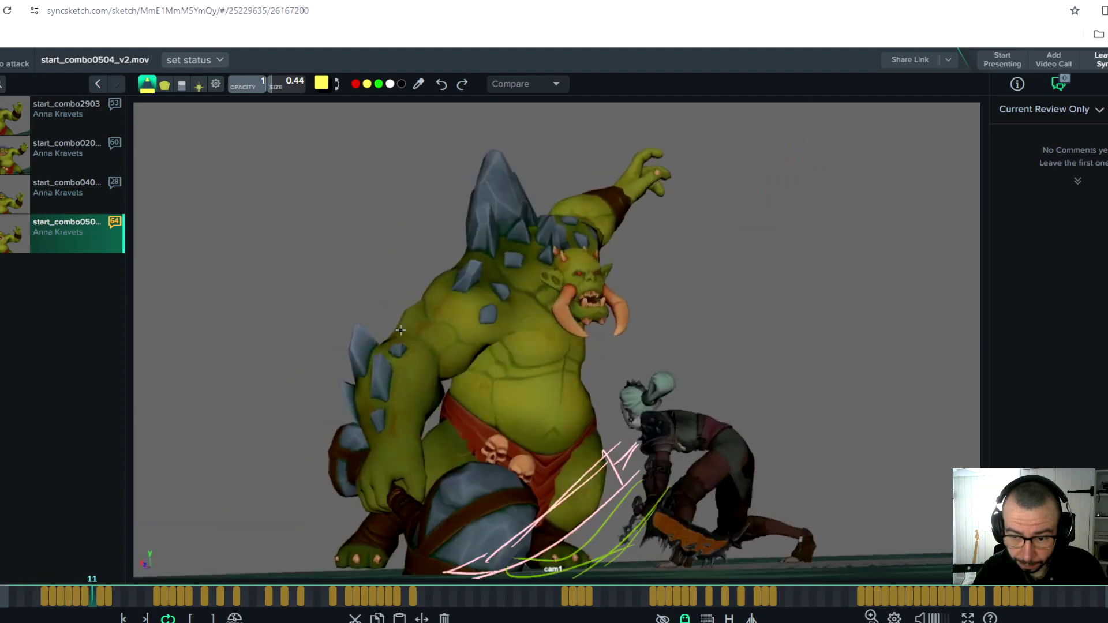
key("Right")
key("Right")
key("Right")
key("Right")
key("Right")
key("Right")
key("Right")
key("Right")
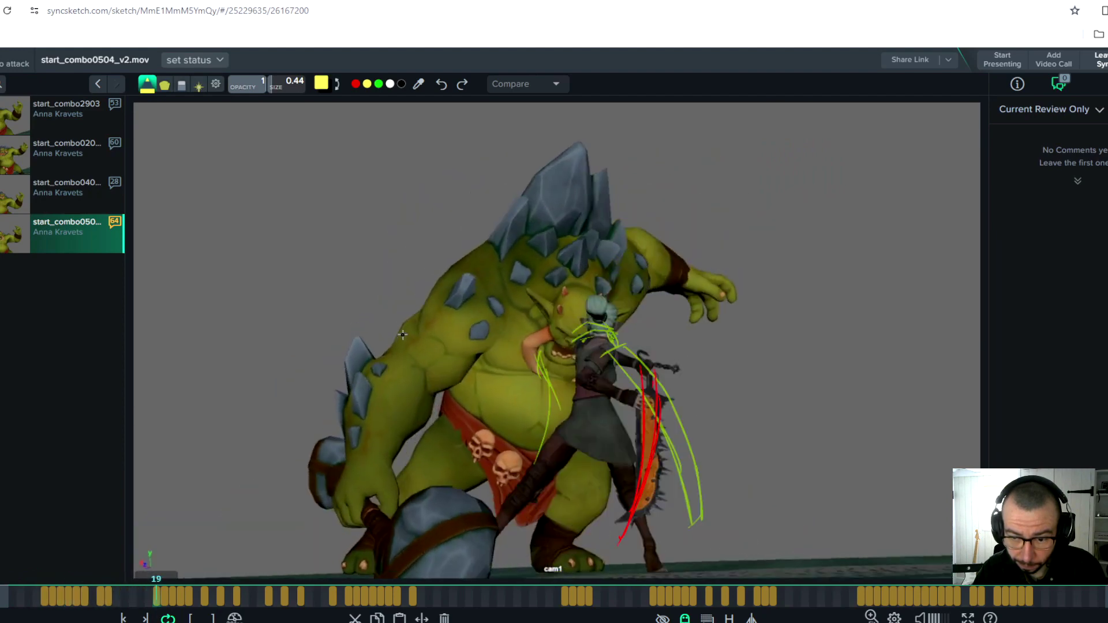
key("Right")
key("Right")
key("Right")
key("Right")
key("Right")
key("Right")
key("Right")
key("Right")
key("Right")
key("Right")
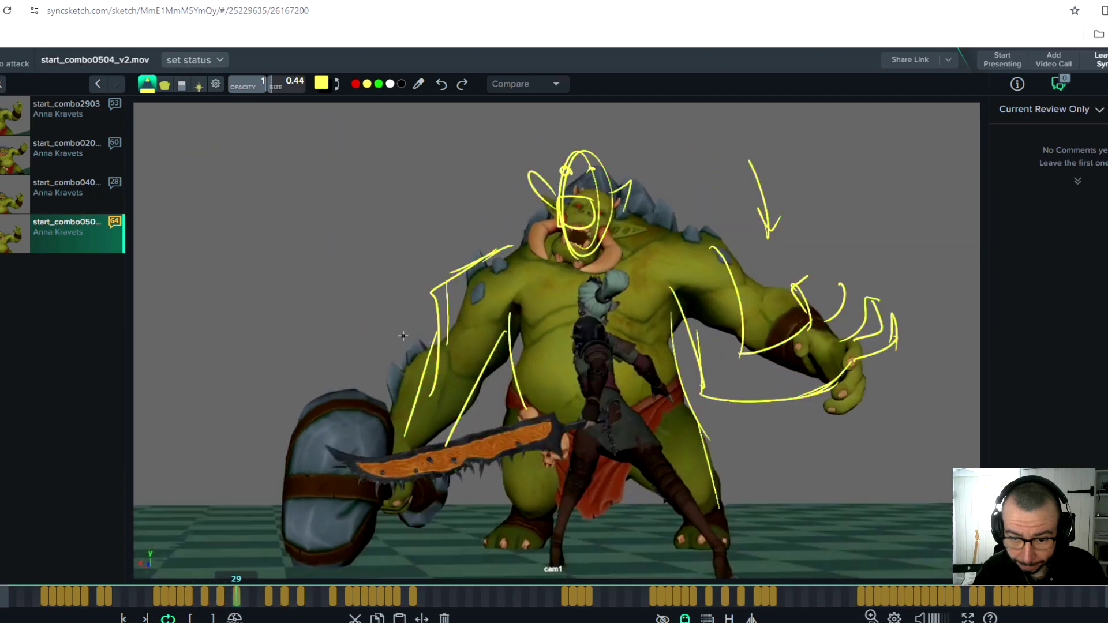
Step forward from frame 29 to frame 49 to examine the ogre's hammer swing and the swordswoman's dodge
key("Right")
key("Right")
key("Right")
key("Right")
key("Right")
key("Right")
key("Right")
key("Right")
key("Right")
key("Right")
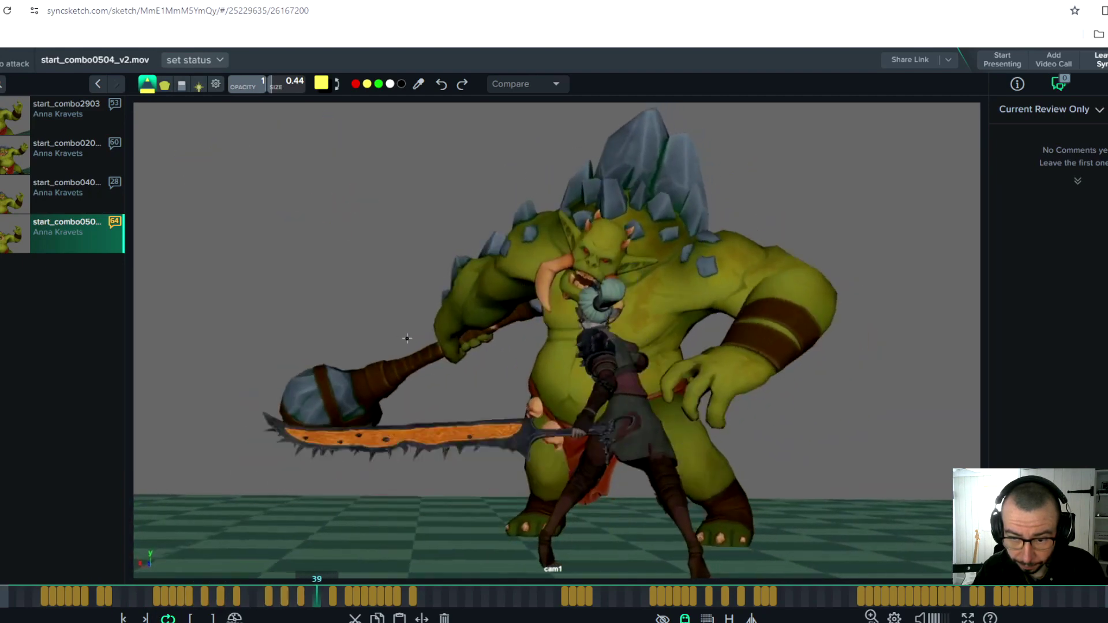
key("Right")
key("Right")
key("Right")
key("Right")
key("Right")
key("Right")
key("Right")
key("Right")
key("Right")
key("Right")
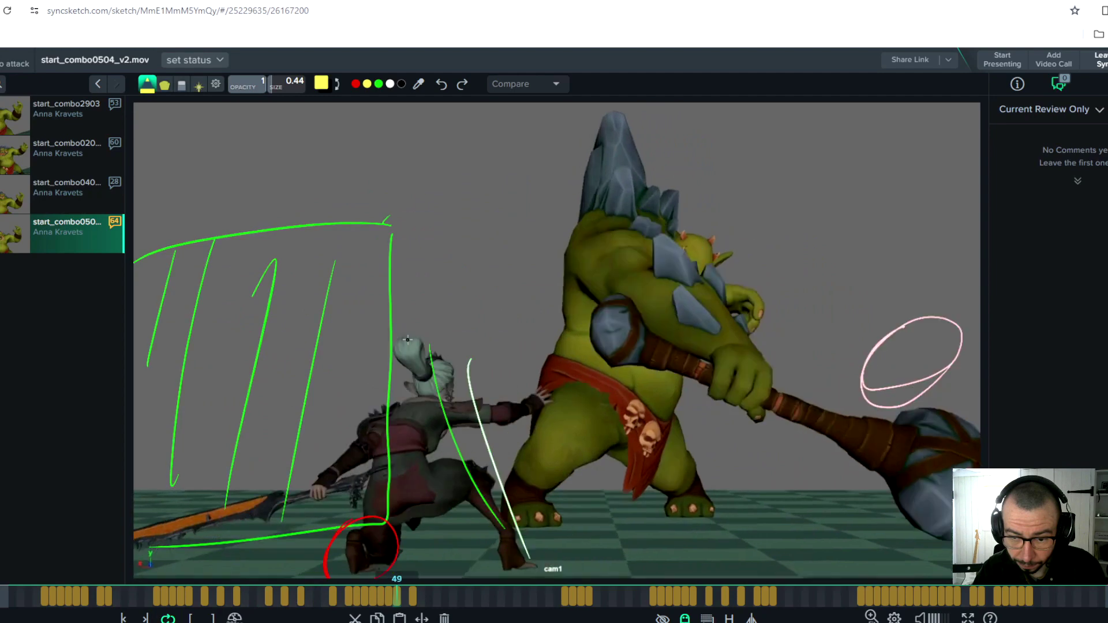
Step back to frame 45 and forward to frame 57 to compare the sketched hammer positions with the ogre's follow-through
key("Left")
key("Left")
key("Left")
key("Left")
key("Left")
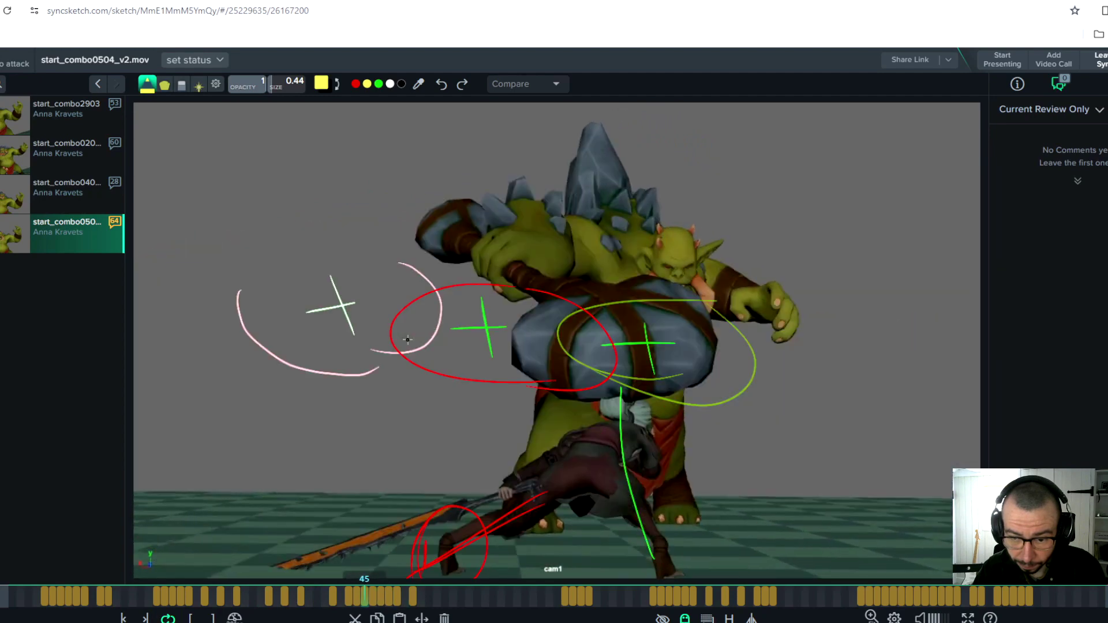
key("Right")
key("Right")
key("Right")
key("Right")
key("Right")
key("Right")
key("Right")
key("Right")
key("Right")
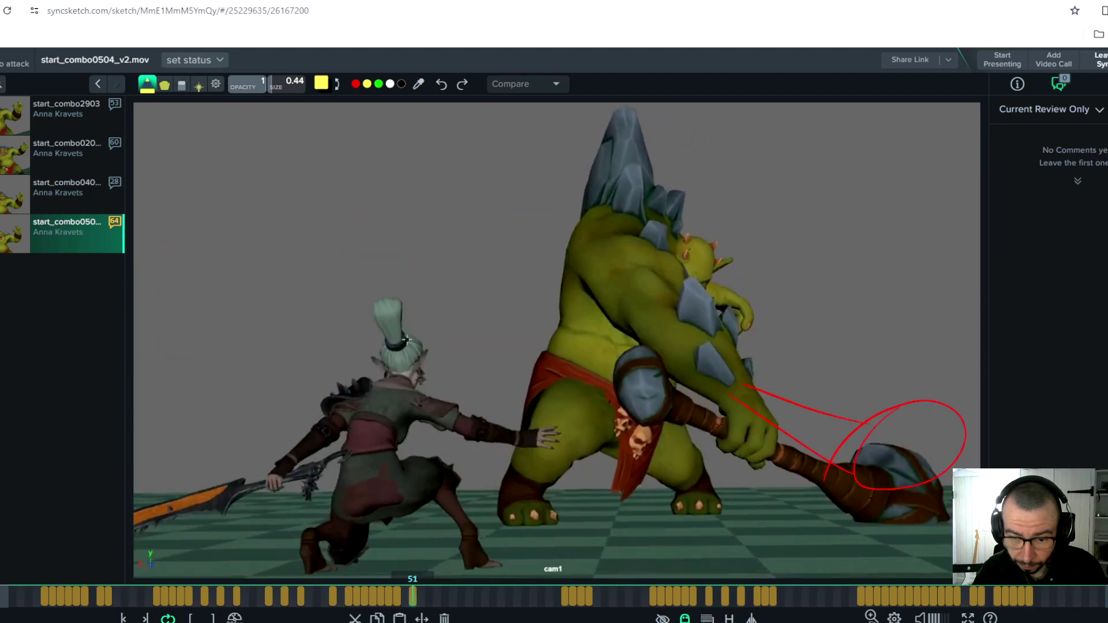
key("Right")
key("Right")
key("Right")
key("Right")
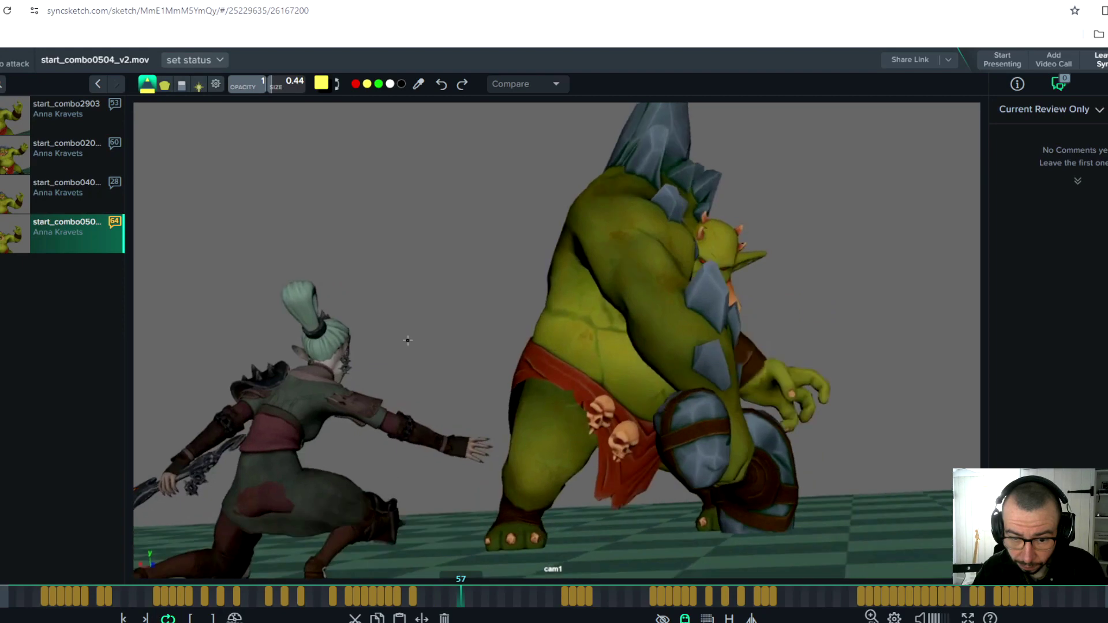
Step back from frame 57 through the hammer swing and forward to frame 51 to recheck the hammer's path
key("Left")
key("Left")
key("Left")
key("Left")
key("Left")
key("Left")
key("Left")
key("Left")
key("Left")
key("Left")
key("Left")
key("Left")
key("Left")
key("Left")
key("Left")
key("Right")
key("Right")
key("Right")
key("Right")
key("Right")
key("Right")
key("Right")
key("Right")
key("Right")
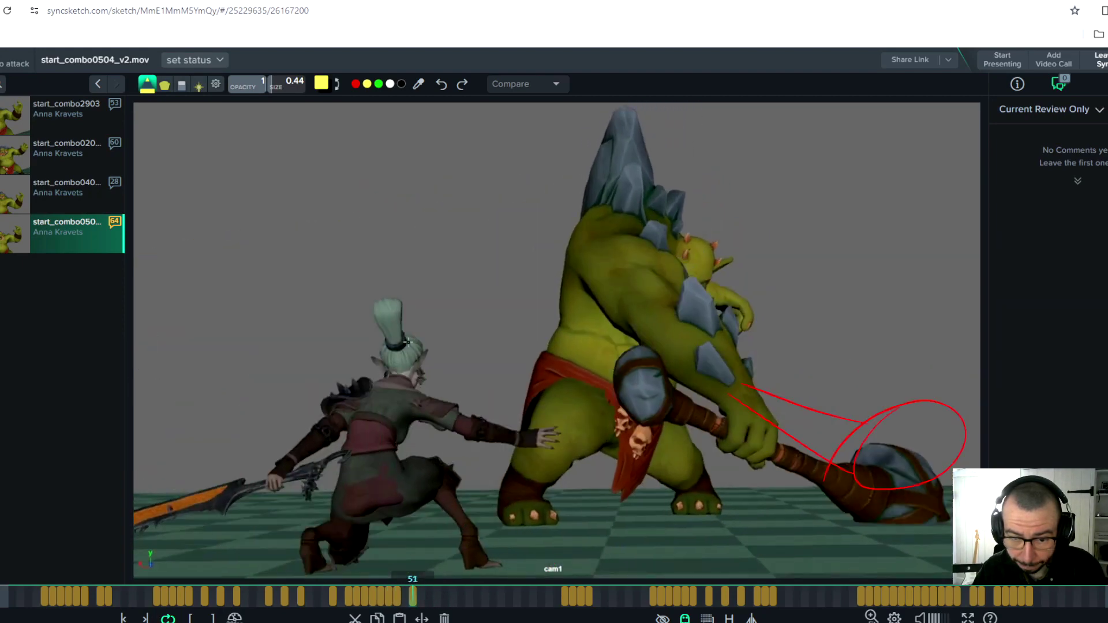
On frame 57, sketch the swordswoman's bent front arm, back line, rear arm and trailing sword in yellow
key("Right")
key("Right")
key("Right")
key("Right")
key("Right")
key("Right")
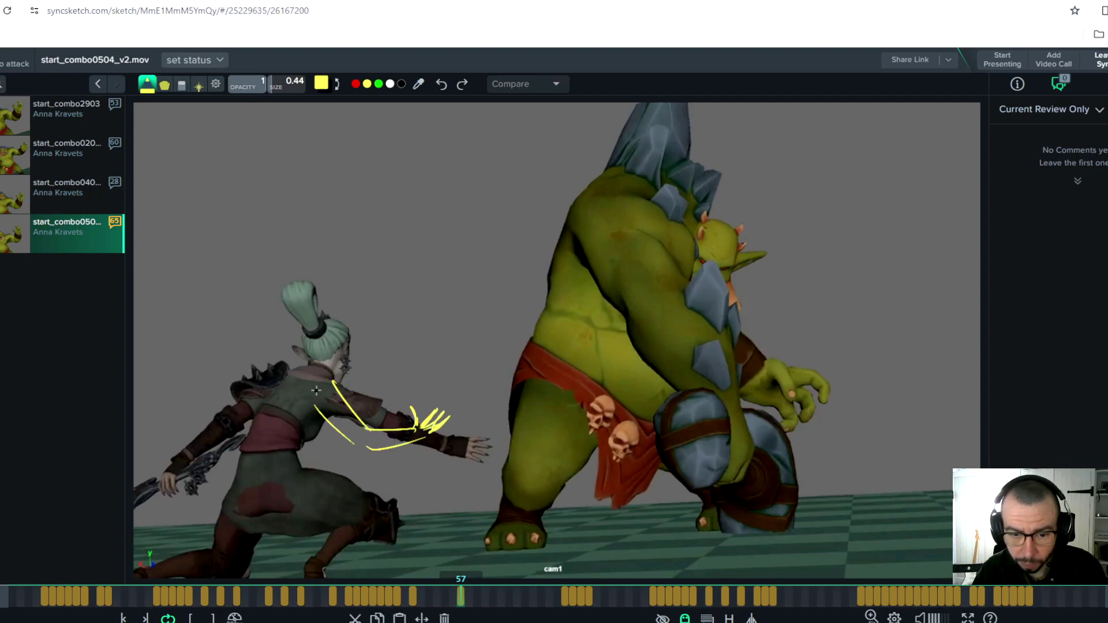
left_click_drag(289, 375, 245, 481)
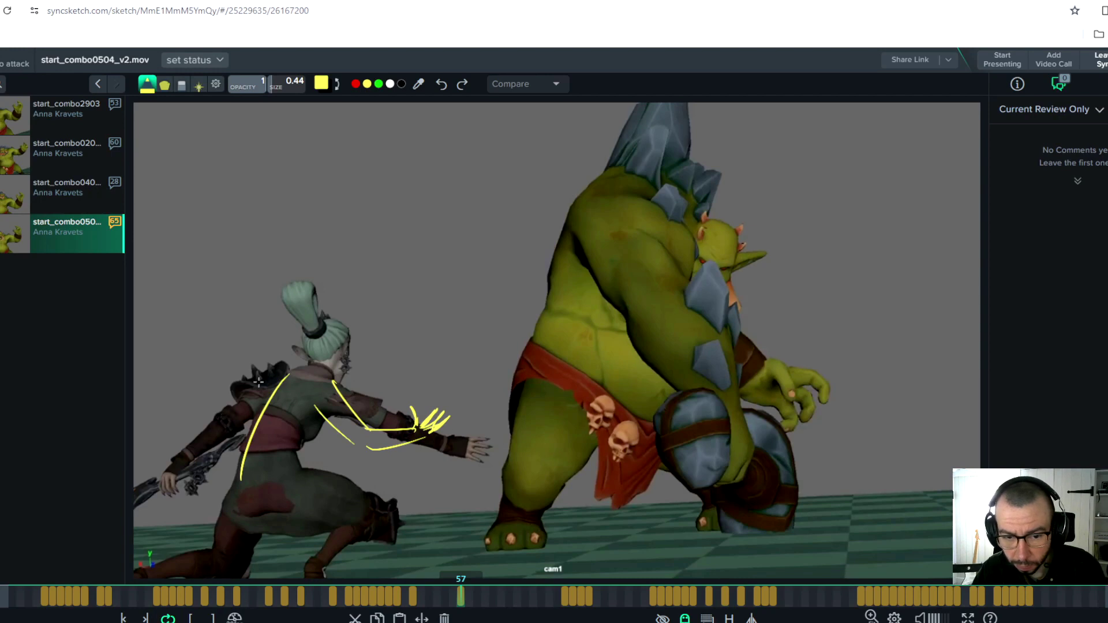
left_click_drag(270, 372, 199, 416)
left_click_drag(271, 395, 210, 430)
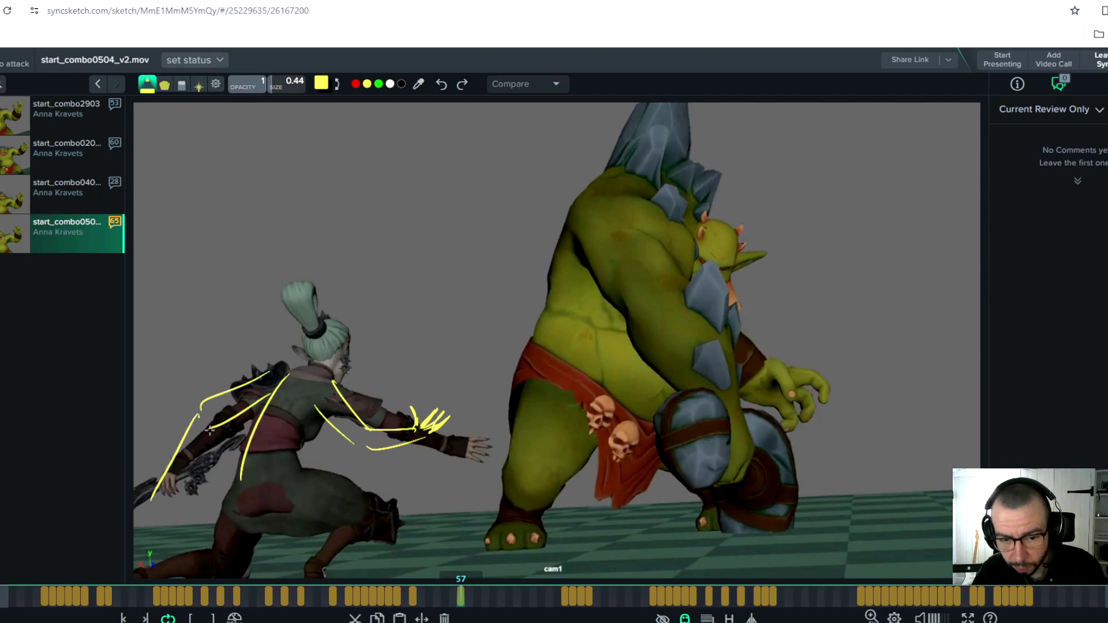
mouse_move(170, 466)
left_mouse_down()
mouse_move(133, 513)
mouse_move(134, 564)
left_mouse_up()
Sketch the swordswoman's head, bent front leg and trailing rear leg onto the frame 57 pose
mouse_move(305, 363)
left_mouse_down()
mouse_move(358, 346)
mouse_move(306, 378)
left_mouse_up()
left_click_drag(297, 465, 381, 506)
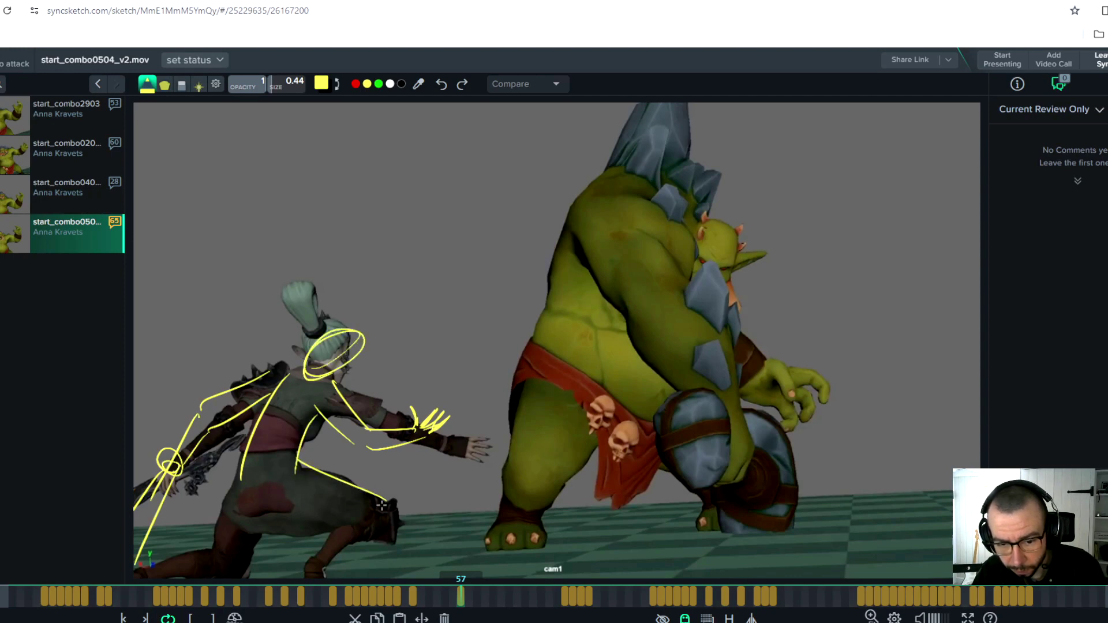
left_click_drag(292, 506, 363, 538)
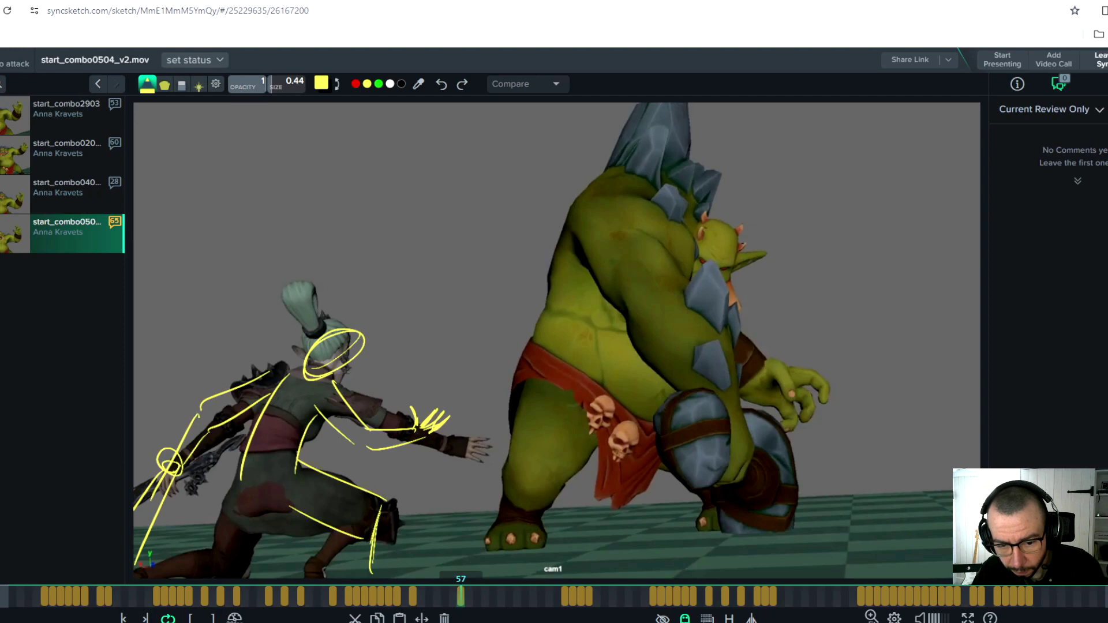
left_click_drag(274, 497, 230, 574)
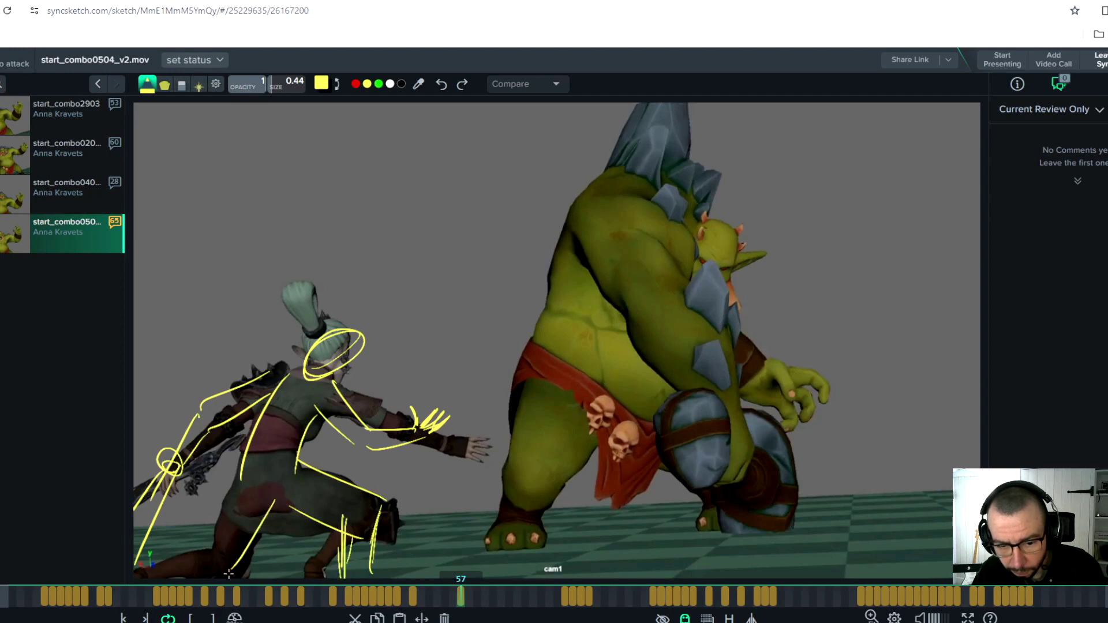
left_click_drag(228, 503, 215, 569)
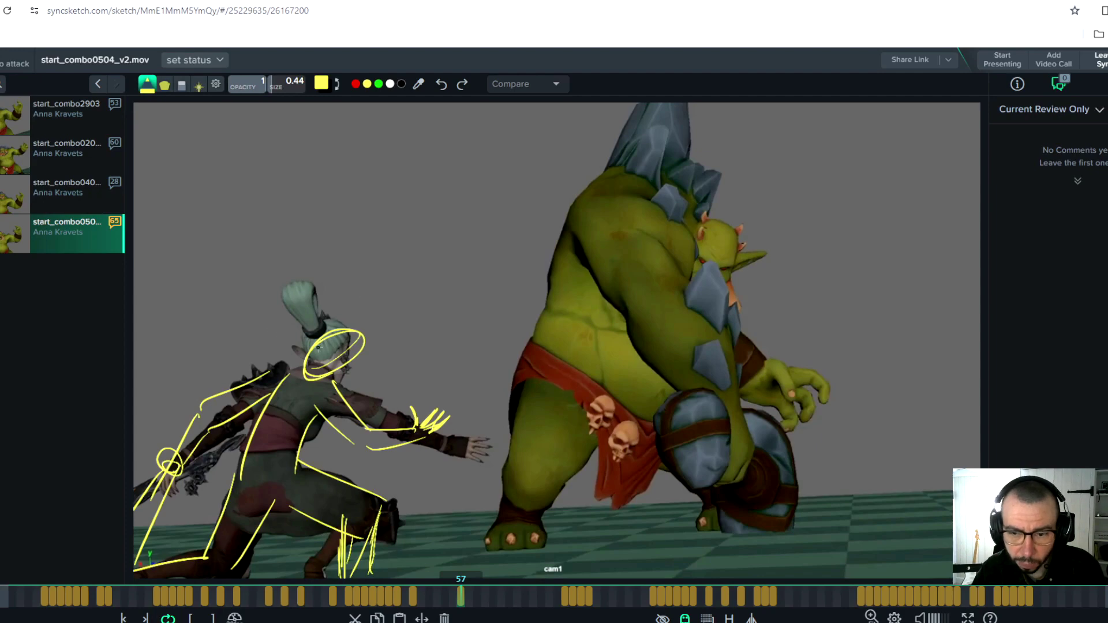
Try a yellow sketch of the swordswoman's forward-leaning body, head, arms and legs on frame 68
key("space")
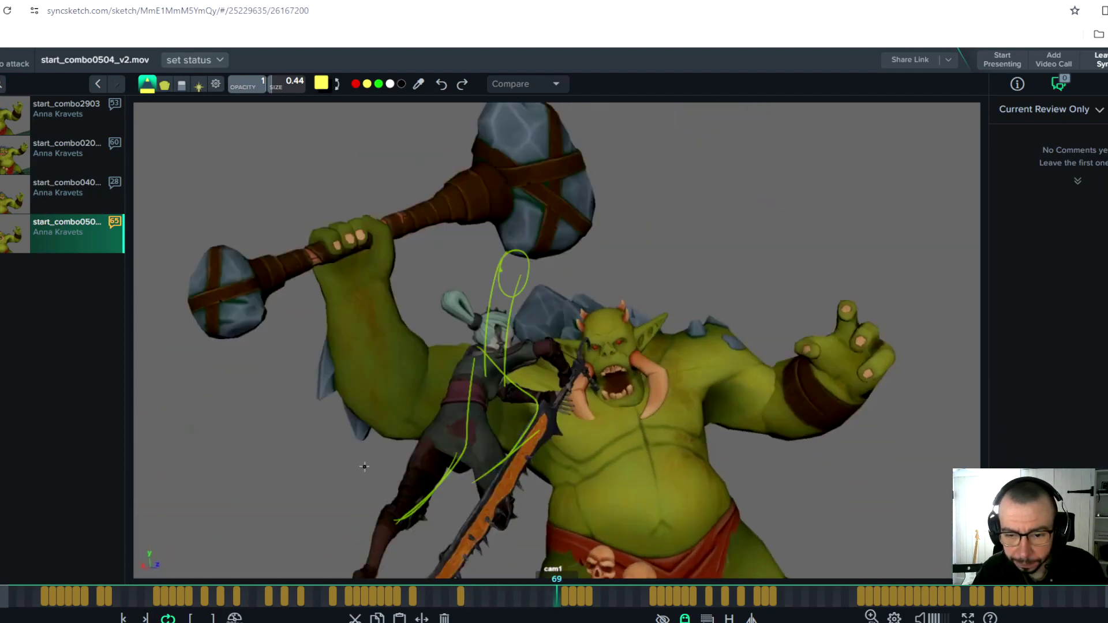
left_click_drag(425, 428, 316, 578)
left_click_drag(426, 424, 428, 420)
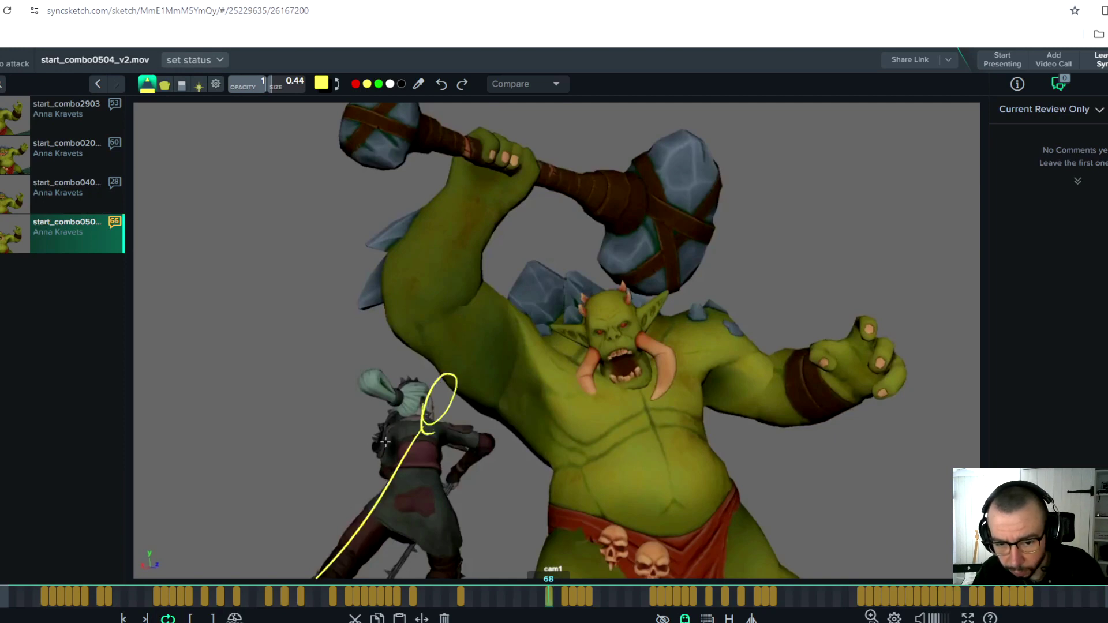
left_click_drag(447, 424, 451, 503)
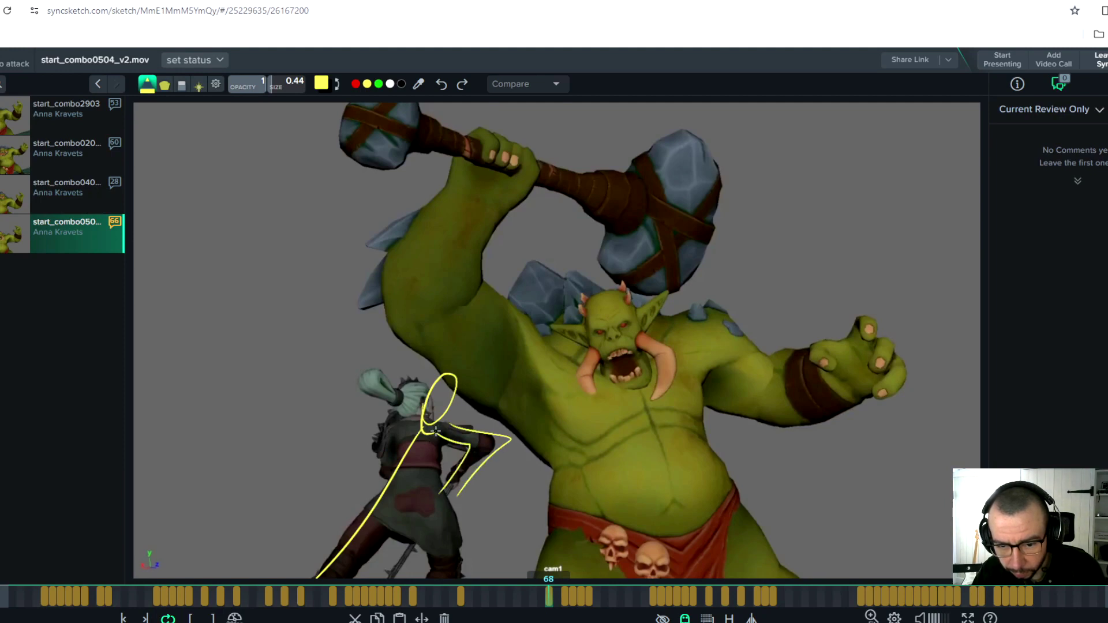
mouse_move(434, 444)
left_mouse_down()
mouse_move(414, 513)
mouse_move(422, 578)
left_mouse_up()
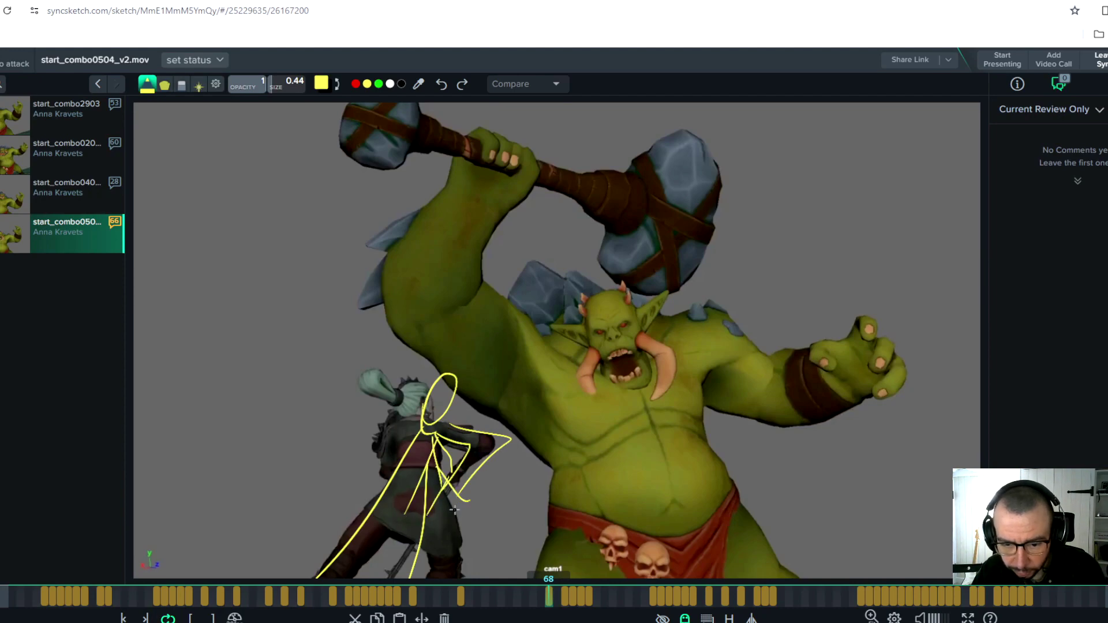
Flip between frame 68 and its neighbouring frames to compare the sketched takeoff pose with the surrounding poses
key("Left")
key("Right")
key("Right")
key("Left")
key("Left")
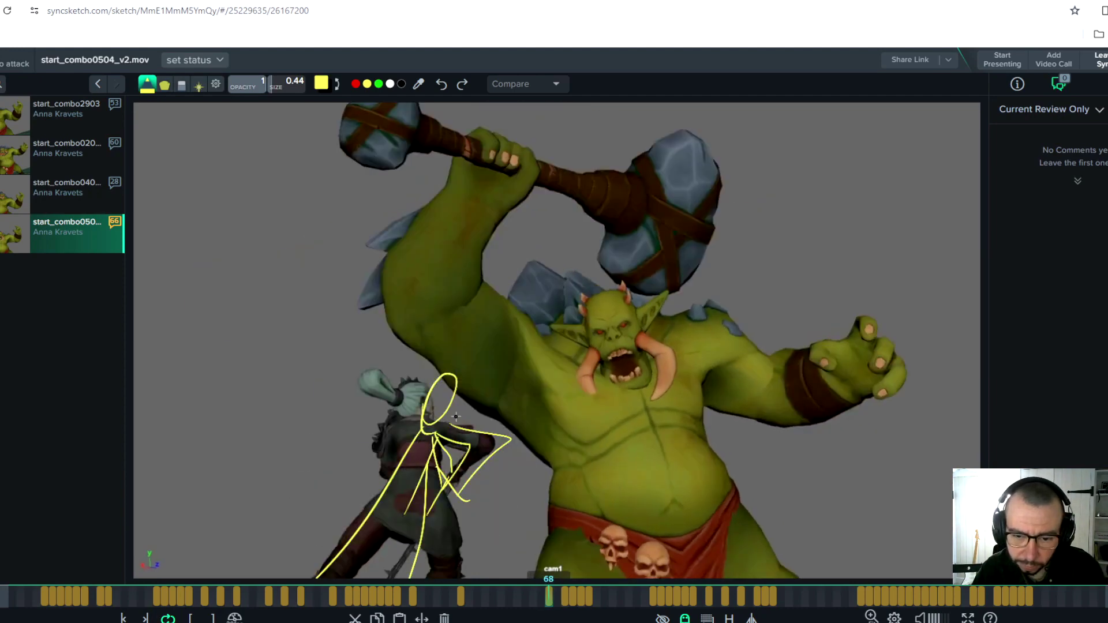
key("Left")
key("Right")
key("Right")
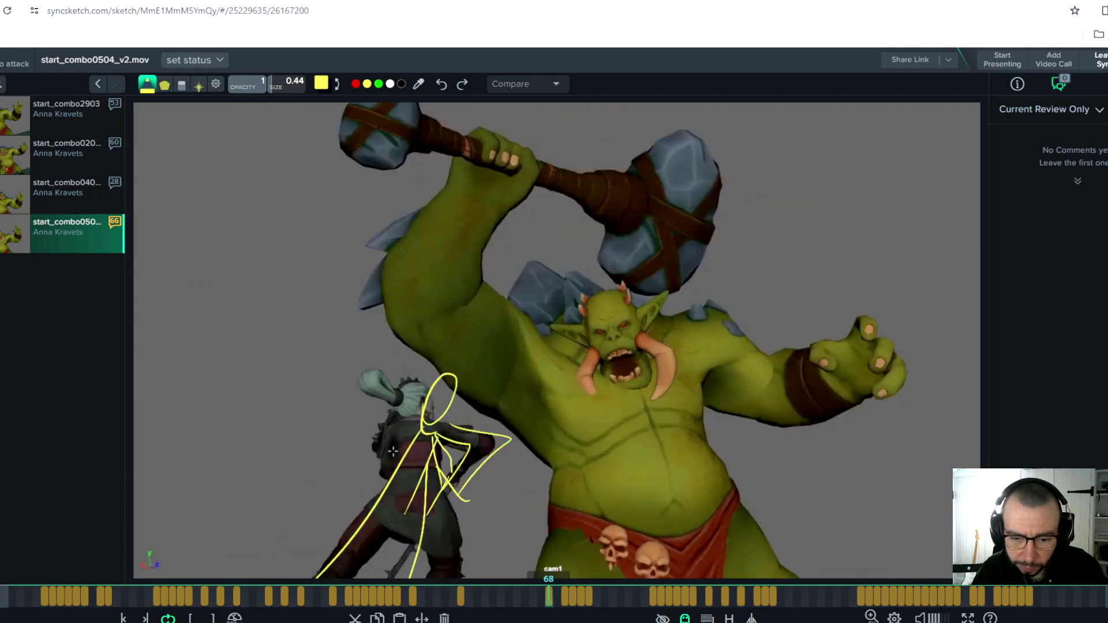
key("Right")
key("Left")
key("Left")
key("Right")
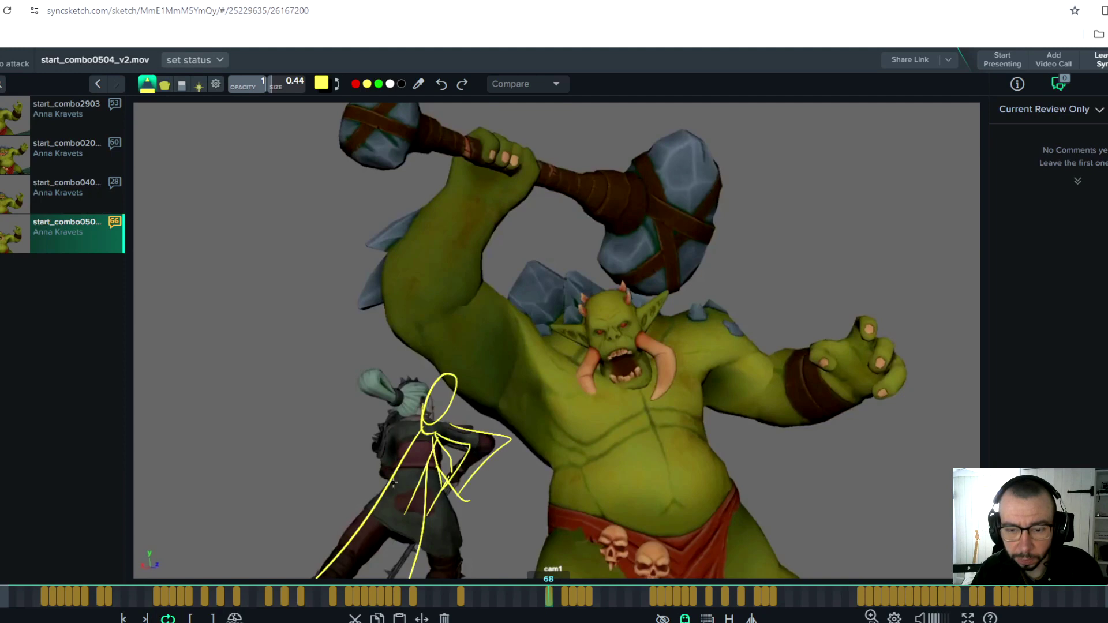
Clear the sketch on frame 68 and redraw the swordswoman's head, diagonal torso, bent leg and front arm
left_click(444, 618)
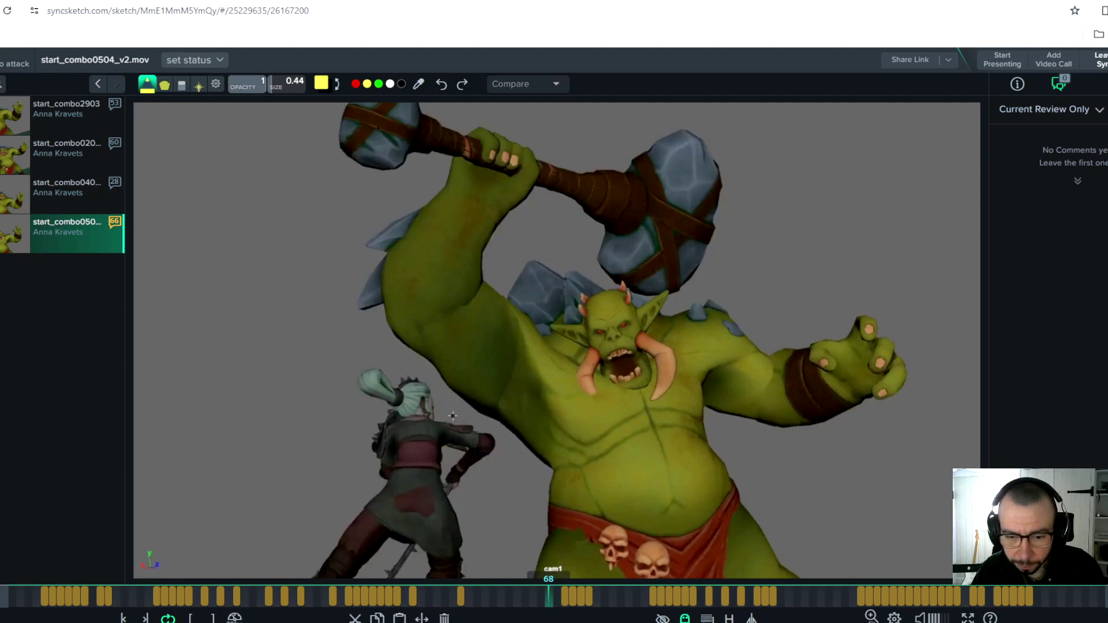
mouse_move(456, 404)
left_mouse_down()
mouse_move(425, 424)
mouse_move(372, 534)
mouse_move(338, 569)
left_mouse_up()
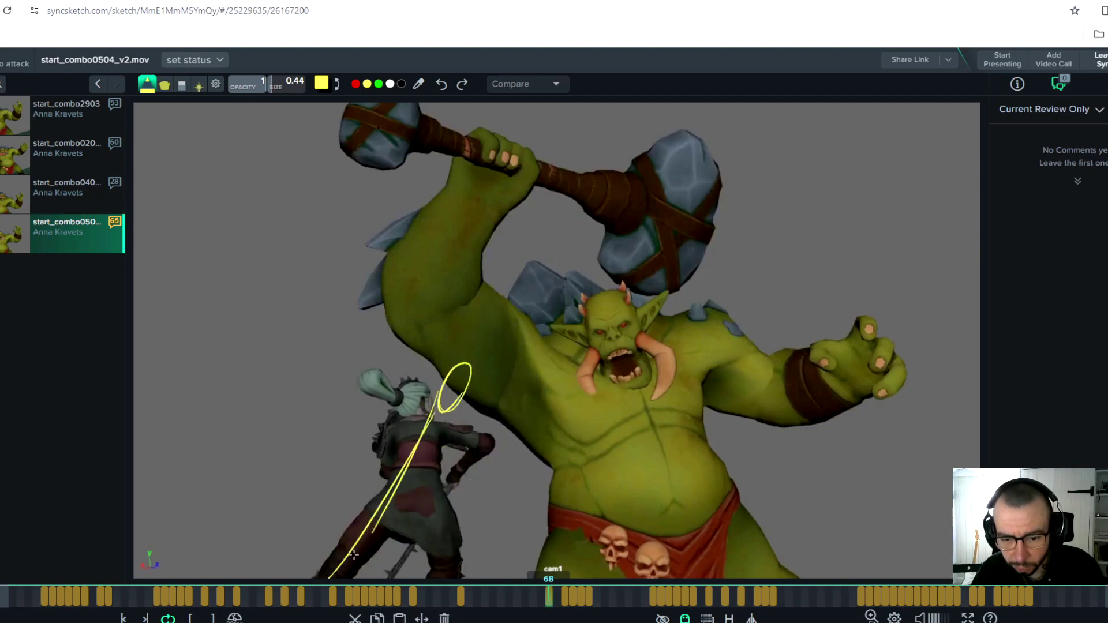
mouse_move(455, 427)
left_mouse_down()
mouse_move(417, 495)
mouse_move(461, 486)
mouse_move(428, 555)
mouse_move(421, 545)
left_mouse_up()
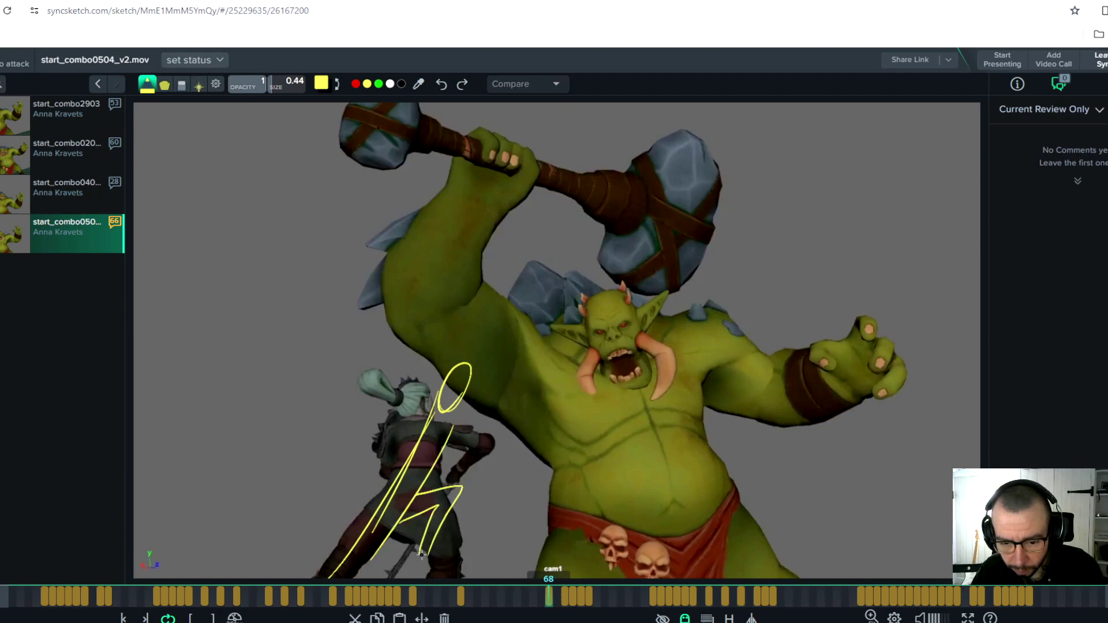
mouse_move(452, 431)
left_mouse_down()
mouse_move(492, 428)
mouse_move(495, 456)
mouse_move(506, 416)
mouse_move(506, 495)
left_mouse_up()
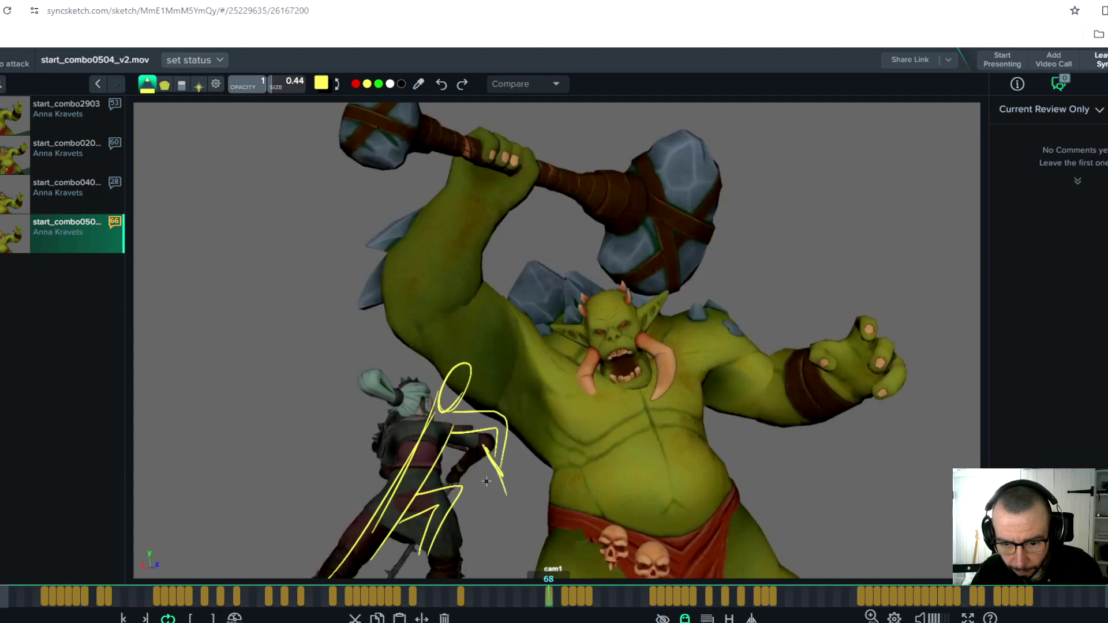
Complete the frame 68 pose sketch with additional leg contours, front arm and hand details, and the rear arm
mouse_move(478, 433)
left_mouse_down()
mouse_move(509, 494)
mouse_move(466, 479)
mouse_move(459, 529)
mouse_move(371, 569)
left_mouse_up()
left_click_drag(462, 523, 403, 578)
left_click_drag(517, 445, 501, 468)
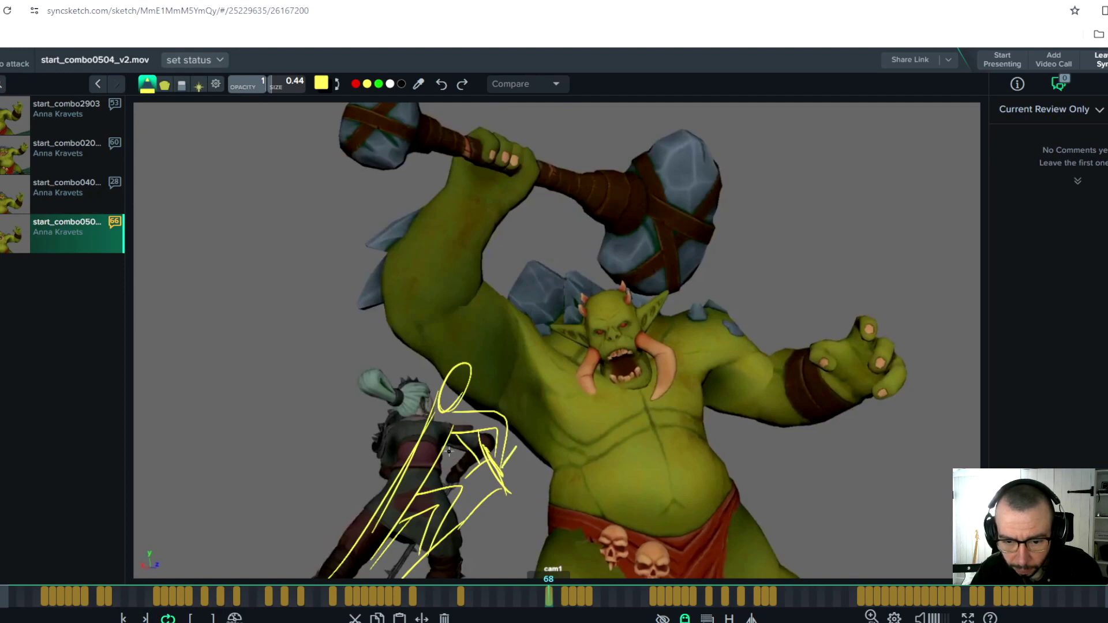
mouse_move(468, 430)
left_mouse_down()
mouse_move(484, 434)
mouse_move(464, 442)
left_mouse_up()
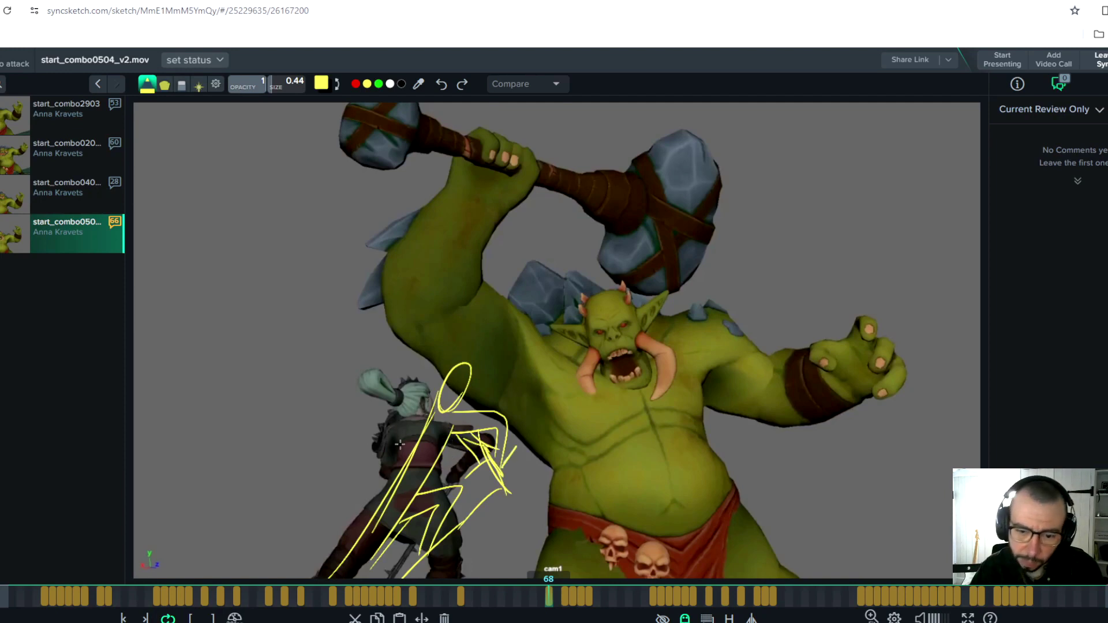
mouse_move(419, 414)
left_mouse_down()
mouse_move(376, 450)
mouse_move(379, 427)
mouse_move(362, 488)
mouse_move(350, 494)
mouse_move(368, 488)
left_mouse_up()
Step forward from frame 68 to frame 75 and back to examine the sketched poses of the swordswoman's leap
key("Right")
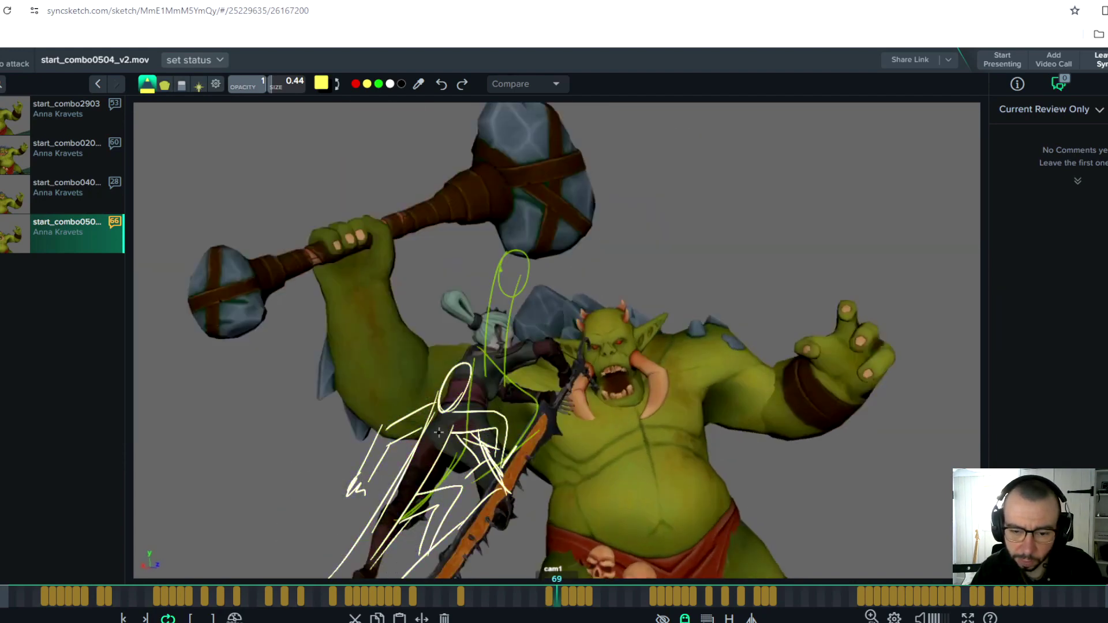
key("Right")
key("Right")
key("Right")
key("Right")
key("Right")
key("Right")
key("Right")
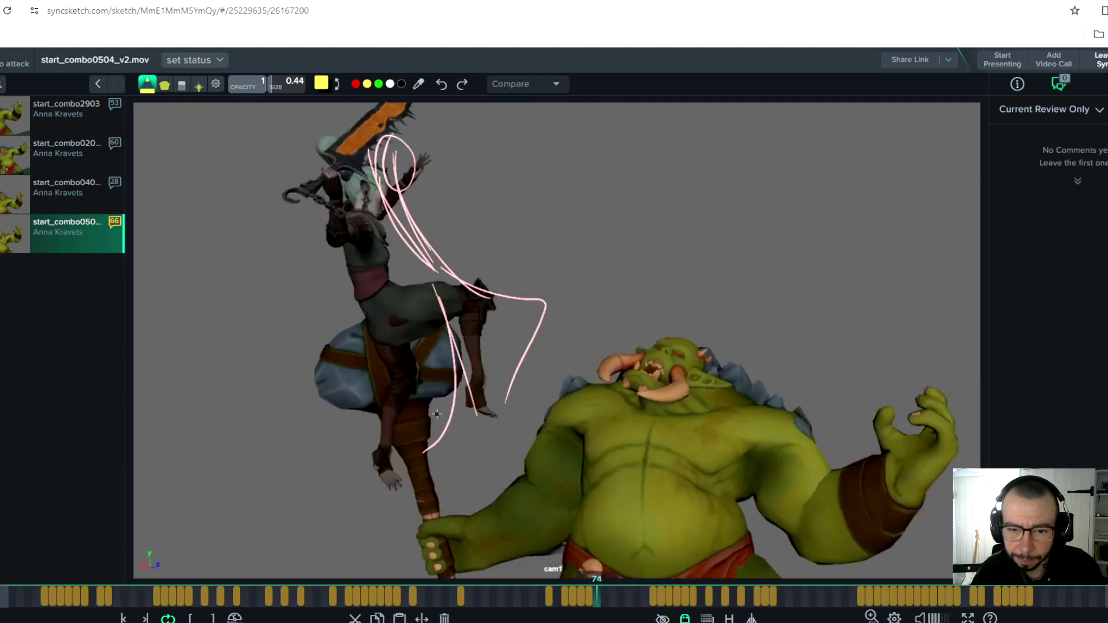
key("Left")
key("Left")
key("Left")
key("Left")
key("Left")
key("Left")
key("Left")
key("Left")
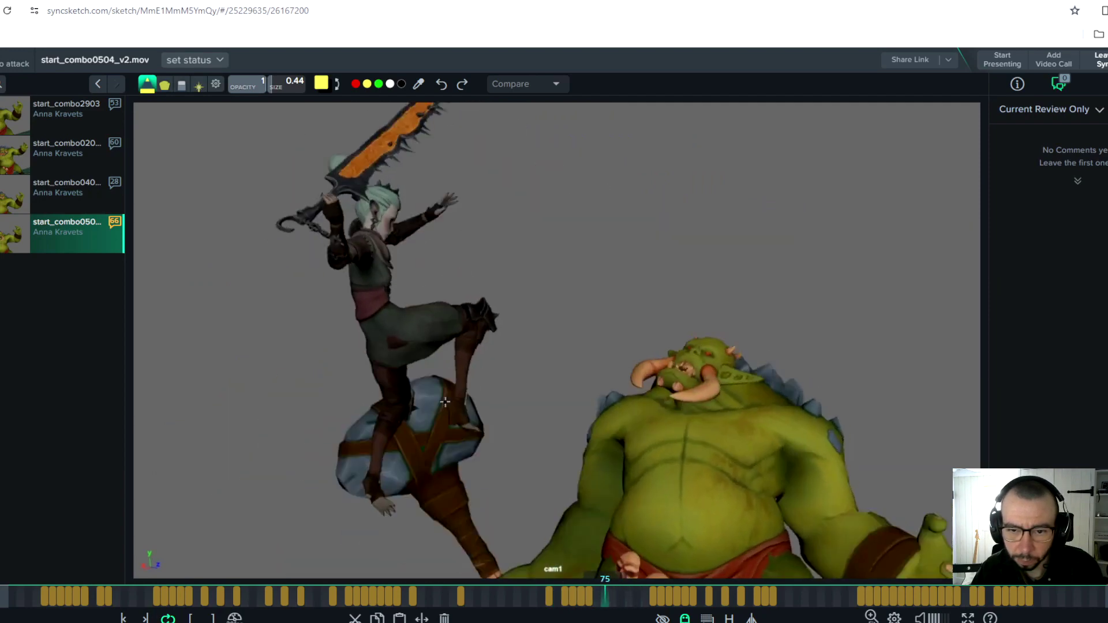
Step repeatedly between the takeoff and frame 75 to recheck the flow of the swordswoman's jump onto the hammer
key("Right")
key("Right")
key("Right")
key("Right")
key("Right")
key("Right")
key("Right")
key("Right")
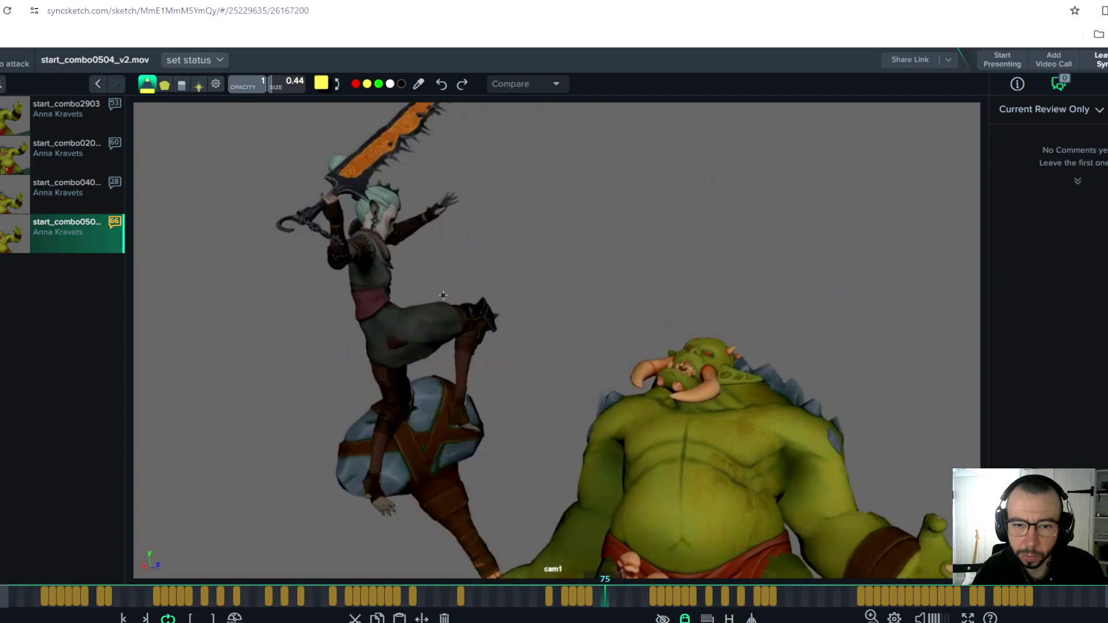
key("Left")
key("Left")
key("Left")
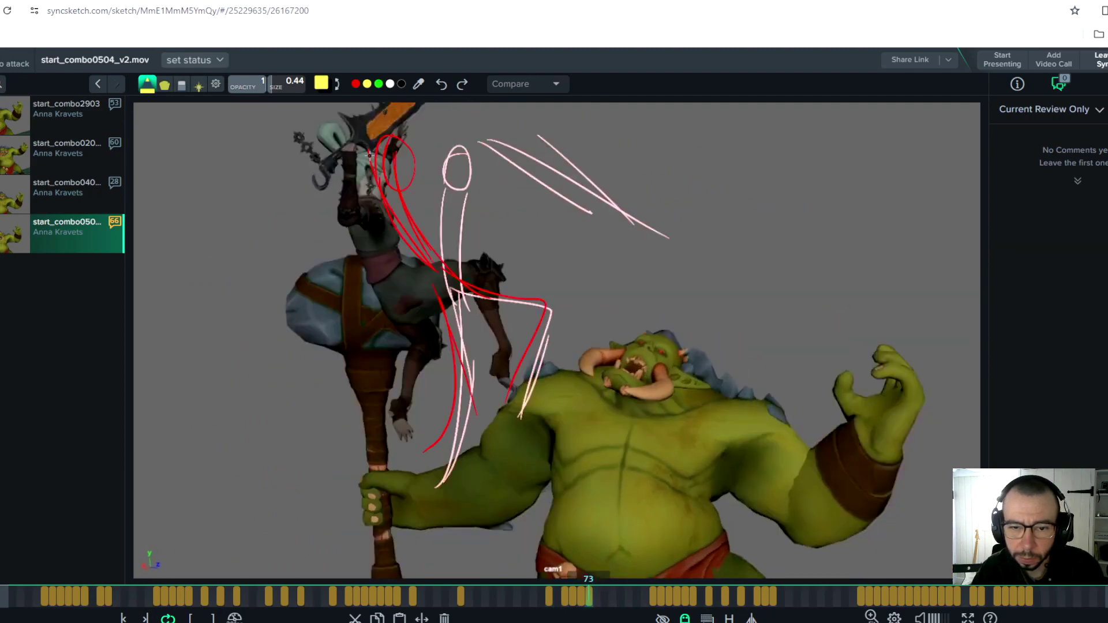
key("Left")
key("Left")
key("Left")
key("Left")
key("Left")
key("Left")
key("Right")
key("Right")
key("Right")
key("Right")
key("Right")
key("Right")
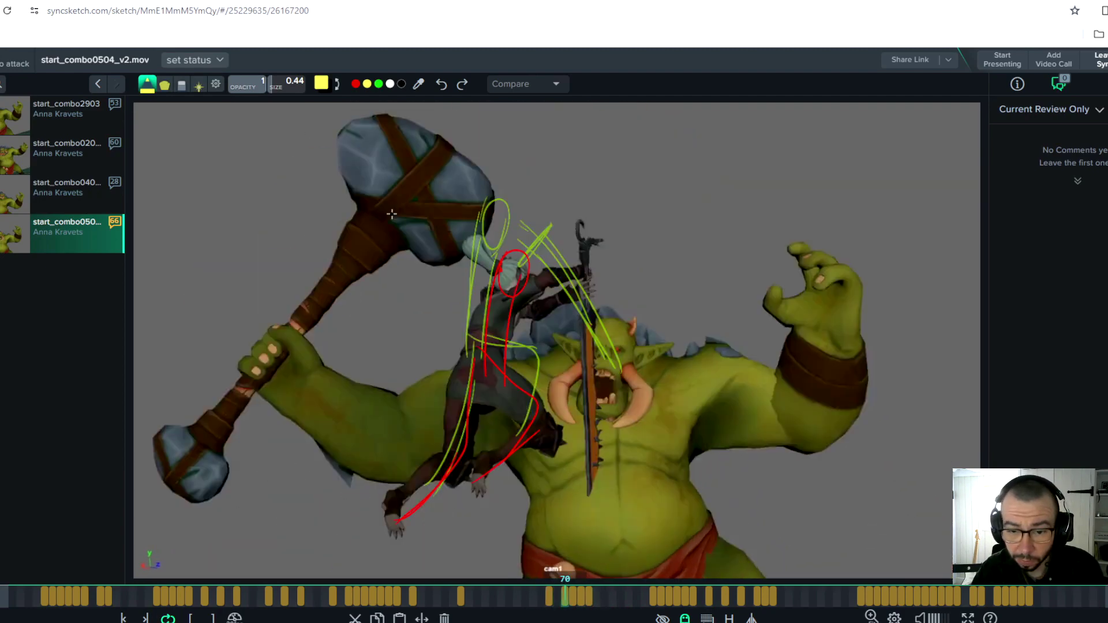
On frame 75, sketch a corrected raised sword arm and sword line above the swordswoman in yellow
key("Right")
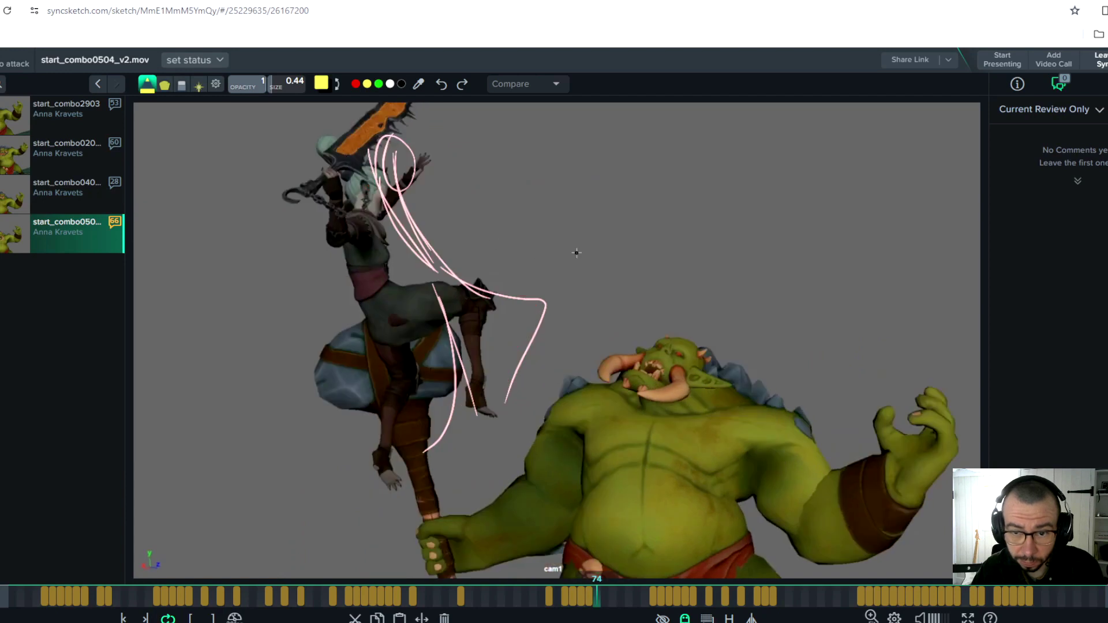
key("Right")
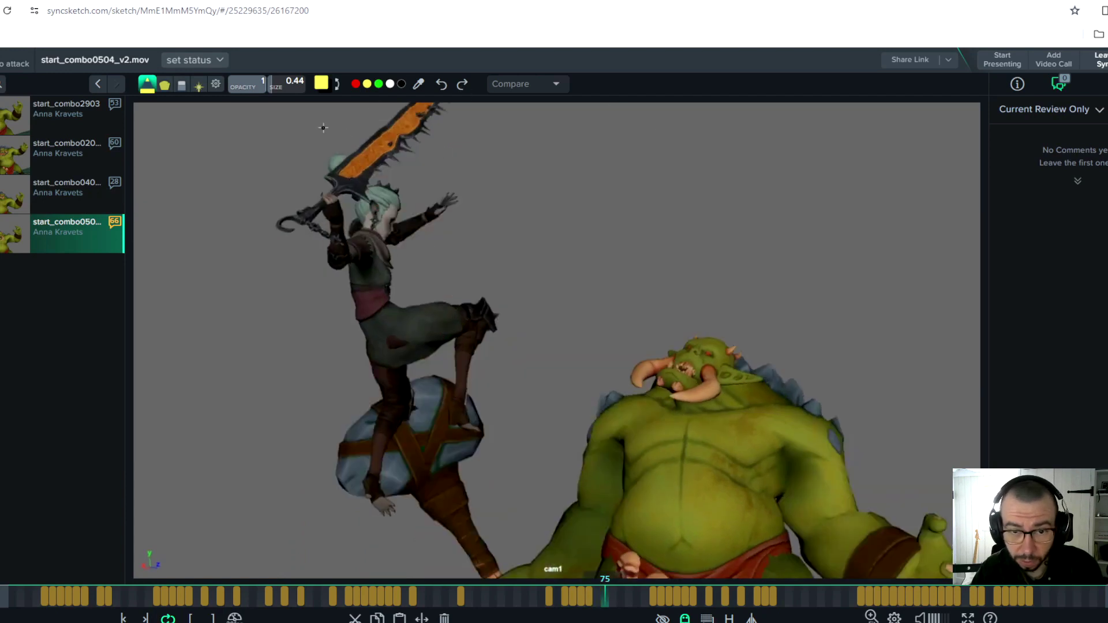
mouse_move(316, 138)
left_mouse_down()
mouse_move(341, 212)
mouse_move(362, 231)
left_mouse_up()
mouse_move(301, 138)
left_mouse_down()
mouse_move(334, 222)
mouse_move(360, 245)
left_mouse_up()
left_click_drag(324, 202, 347, 262)
left_click_drag(284, 134, 415, 104)
left_click_drag(282, 149, 470, 103)
Draw a yellow downward arrow above the swordswoman's sword hand on frame 78
left_click_drag(307, 151, 312, 119)
mouse_move(312, 119)
left_mouse_down()
mouse_move(367, 123)
mouse_move(311, 167)
mouse_move(328, 162)
left_mouse_up()
key("Right")
key("Right")
key("Right")
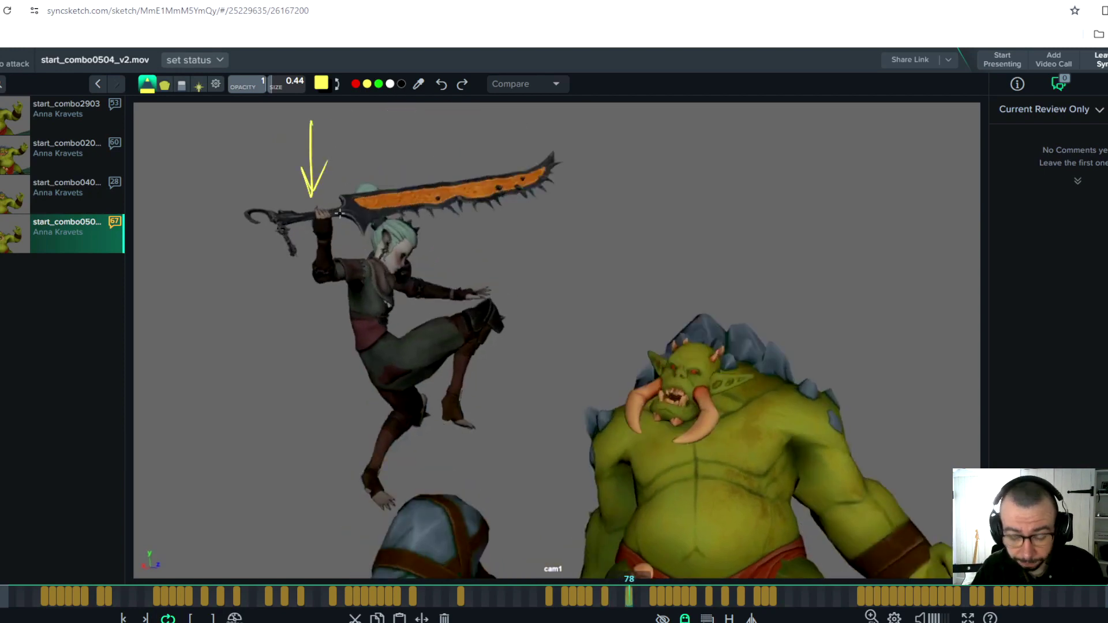